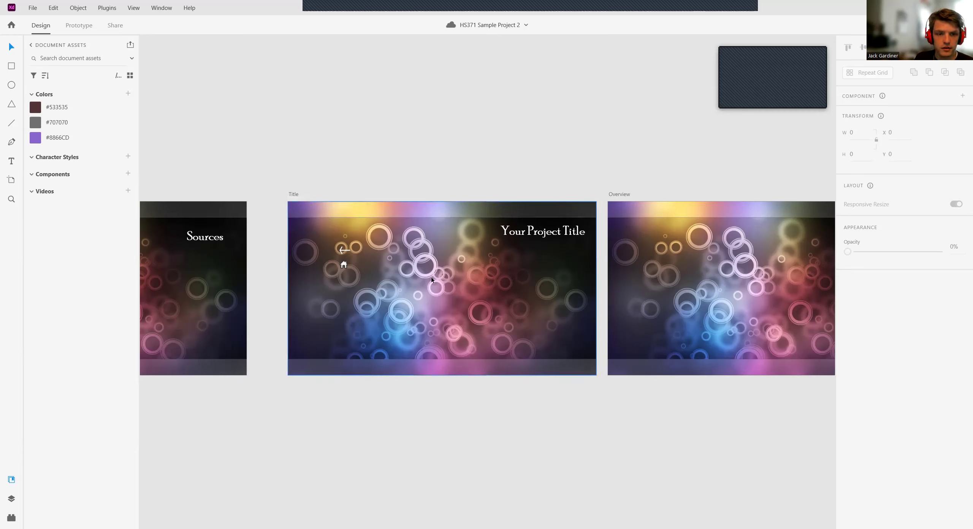
Step: Draw a rectangle about 271 by 89 near the centre of the Title artboard, positioned at about X 738, Y 479
{"action": "scroll", "coordinate": [473, 291], "scroll_direction": "up", "scroll_amount": 4}
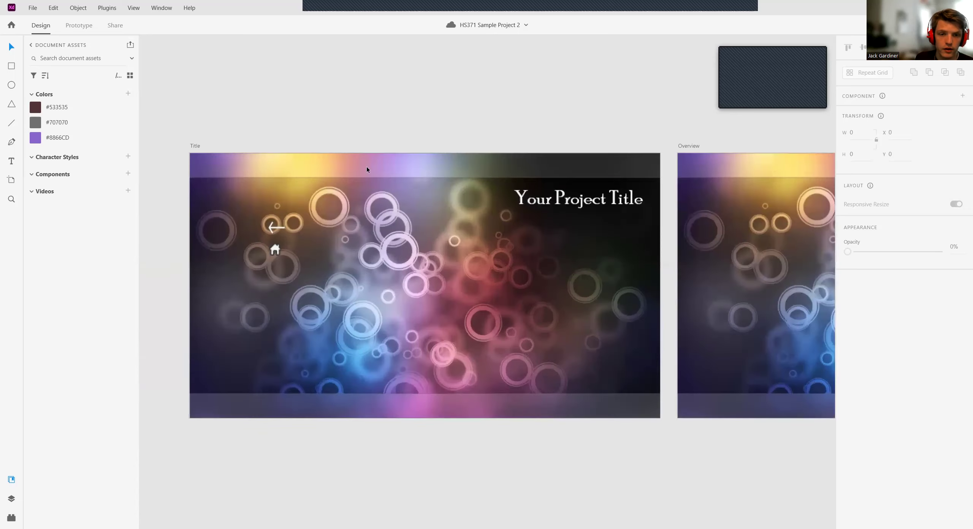
{"action": "scroll", "coordinate": [345, 95], "scroll_direction": "left", "scroll_amount": 2}
{"action": "scroll", "coordinate": [384, 89], "scroll_direction": "down", "scroll_amount": 2}
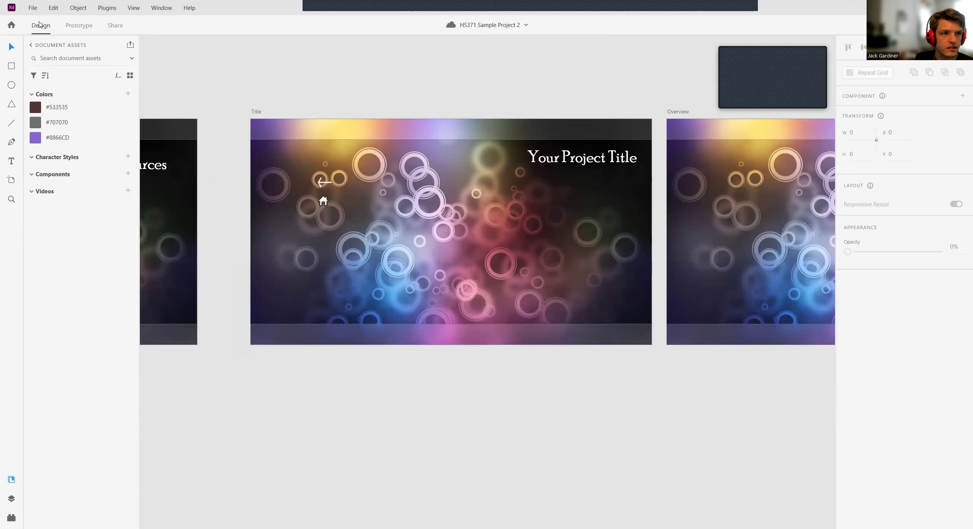
{"action": "left_click", "coordinate": [15, 69]}
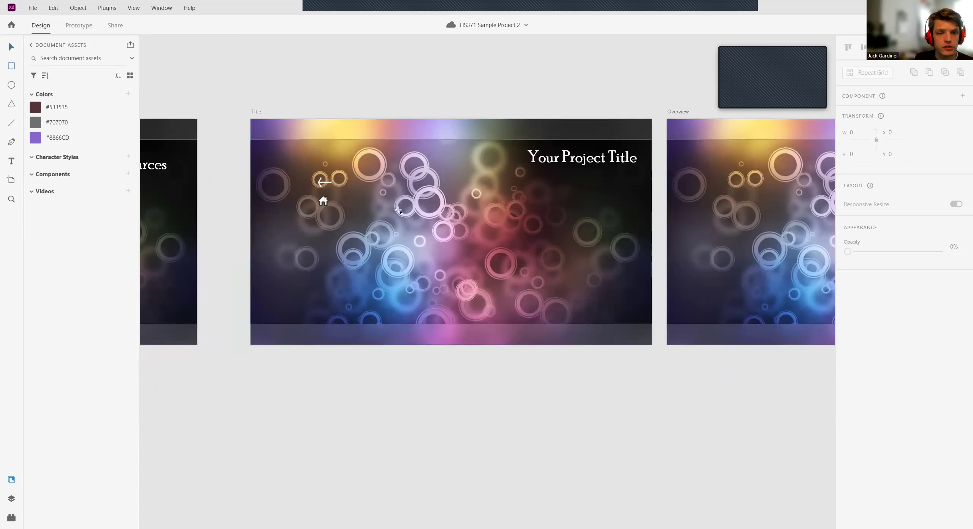
{"action": "left_click_drag", "start_coordinate": [406, 216], "coordinate": [462, 234]}
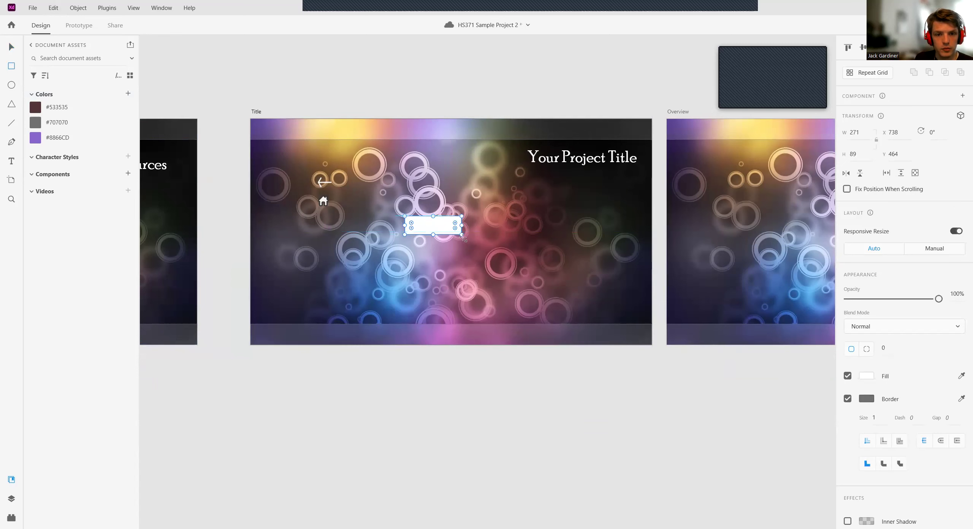
{"action": "left_click_drag", "start_coordinate": [452, 226], "coordinate": [468, 246]}
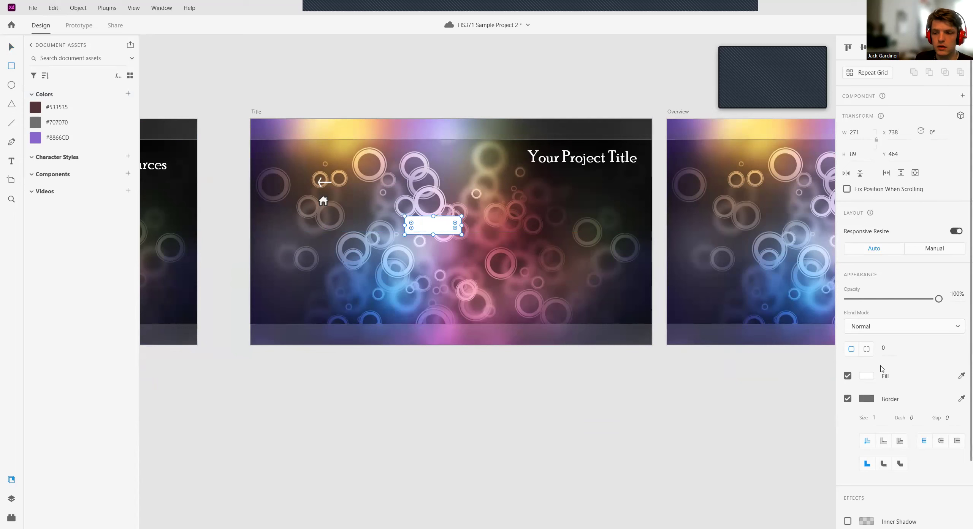
{"action": "left_click", "coordinate": [12, 47]}
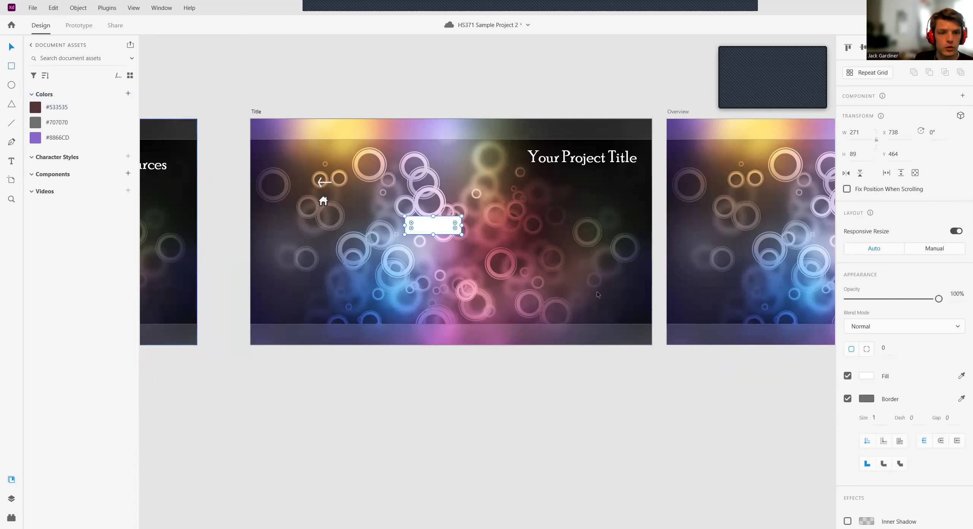
{"action": "mouse_move", "coordinate": [445, 223]}
{"action": "left_mouse_down"}
{"action": "mouse_move", "coordinate": [432, 222]}
{"action": "mouse_move", "coordinate": [447, 227]}
{"action": "left_mouse_up"}
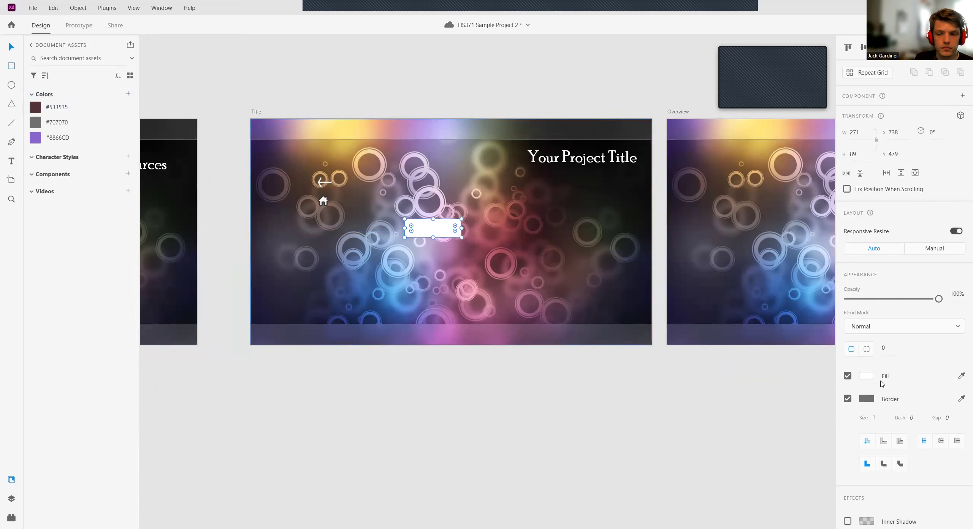
Step: Fill the new rectangle with the saved magenta swatch
{"action": "left_click", "coordinate": [863, 377]}
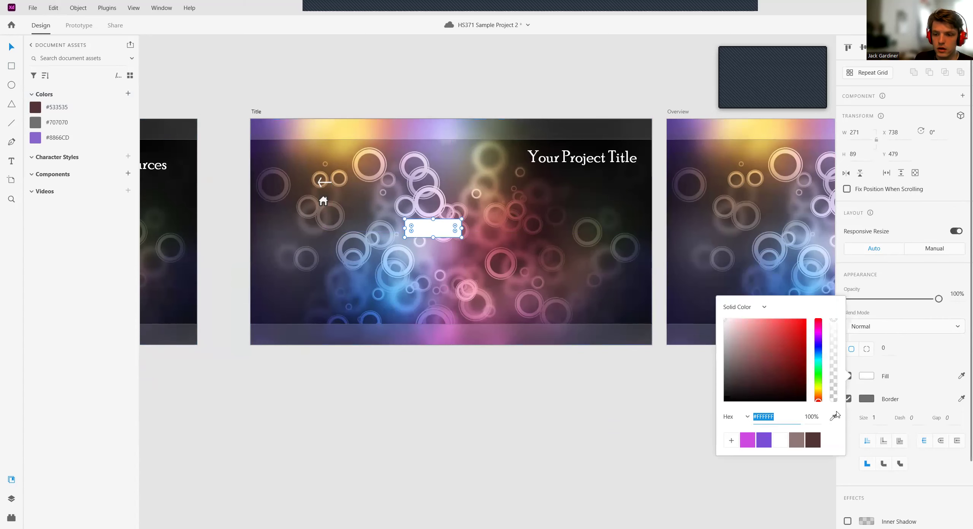
{"action": "left_click", "coordinate": [749, 442]}
{"action": "left_click", "coordinate": [474, 231]}
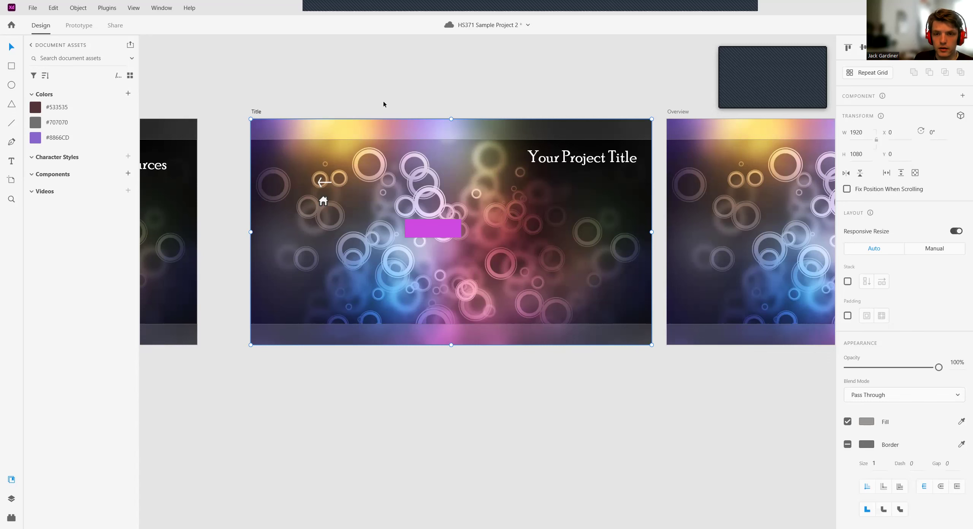
Step: Add the text "Overview" on the magenta rectangle and centre it over the shape
{"action": "scroll", "coordinate": [383, 102], "scroll_direction": "down", "scroll_amount": 2}
{"action": "mouse_move", "coordinate": [512, 72]}
{"action": "left_mouse_down"}
{"action": "mouse_move", "coordinate": [193, 88]}
{"action": "mouse_move", "coordinate": [278, 94]}
{"action": "mouse_move", "coordinate": [538, 77]}
{"action": "mouse_move", "coordinate": [525, 81]}
{"action": "left_mouse_up"}
{"action": "scroll", "coordinate": [478, 125], "scroll_direction": "up", "scroll_amount": 2}
{"action": "scroll", "coordinate": [478, 122], "scroll_direction": "up", "scroll_amount": 2}
{"action": "scroll", "coordinate": [476, 119], "scroll_direction": "down", "scroll_amount": 2}
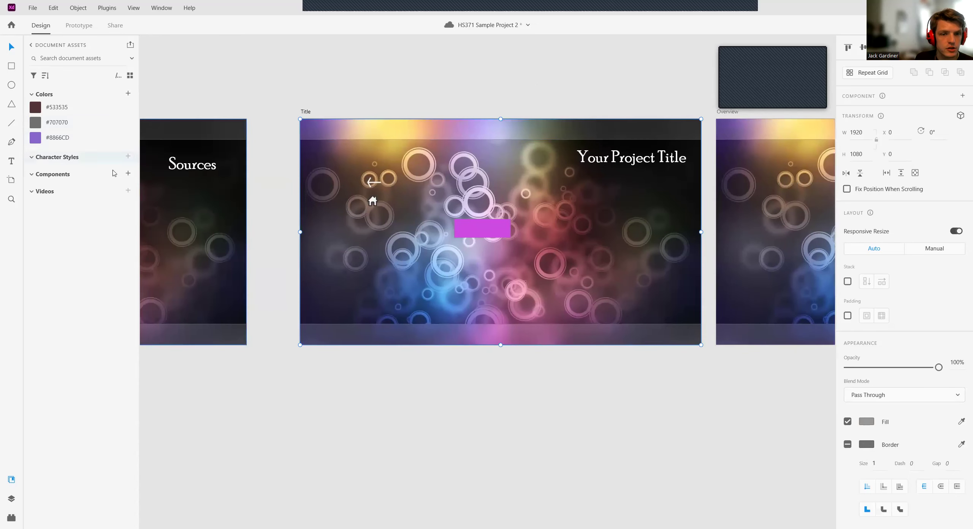
{"action": "key", "text": "ctrl+s"}
{"action": "left_click", "coordinate": [12, 162]}
{"action": "left_click", "coordinate": [461, 224]}
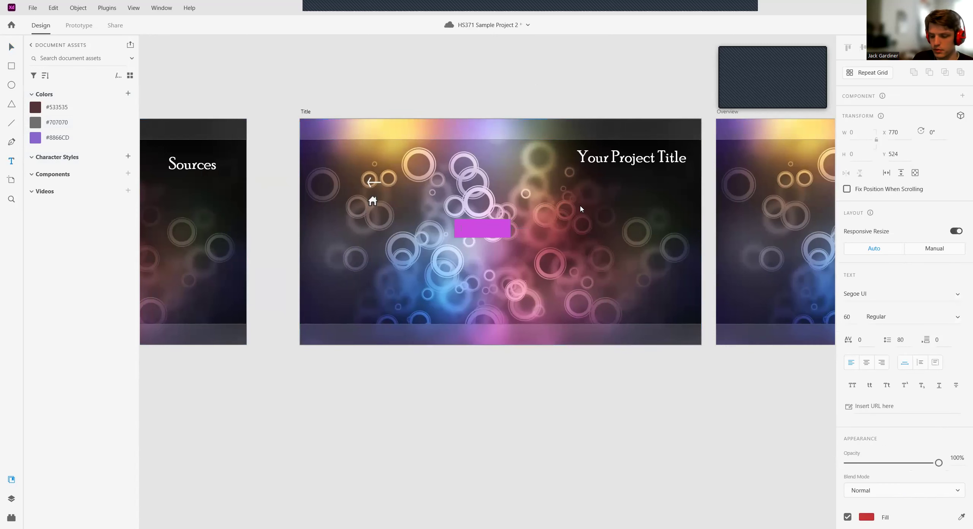
{"action": "type", "text": "Overview"}
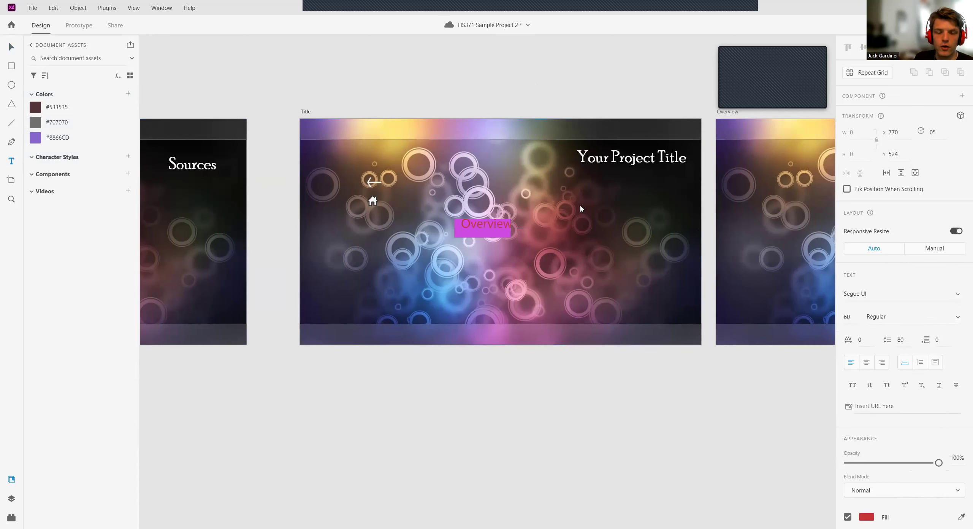
{"action": "key", "text": "Escape"}
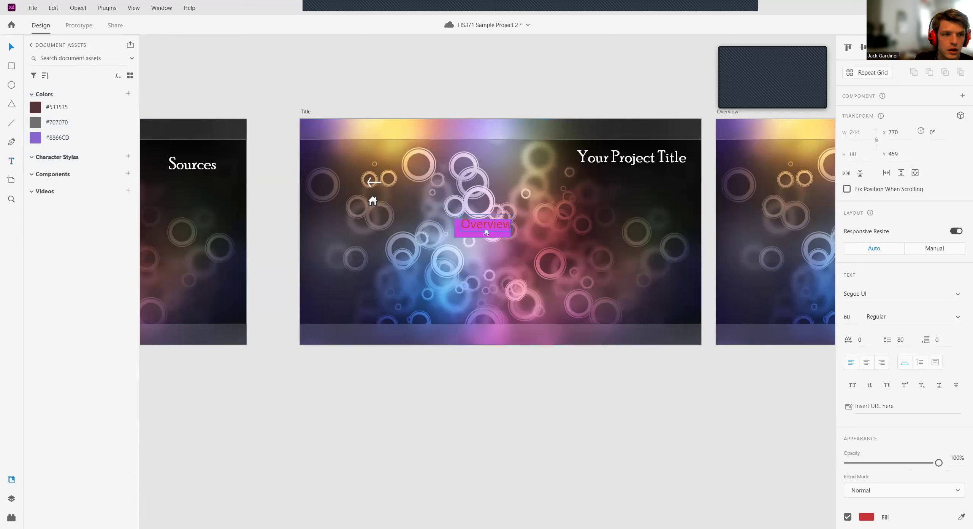
{"action": "left_click_drag", "start_coordinate": [487, 224], "coordinate": [484, 231]}
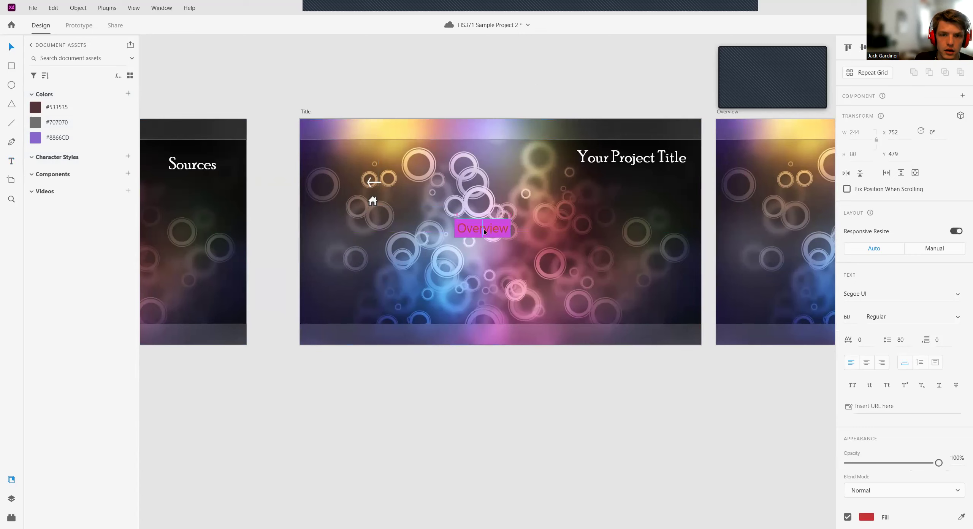
Step: Make the "Overview" text white, set its size to 40, and recentre it on the magenta rectangle
{"action": "double_click", "coordinate": [497, 230]}
{"action": "double_click", "coordinate": [488, 227]}
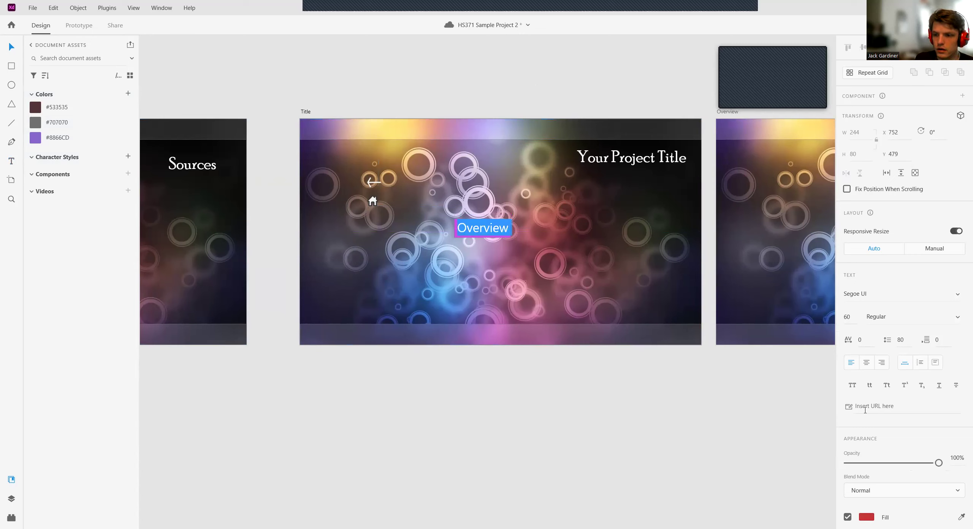
{"action": "left_click", "coordinate": [867, 516]}
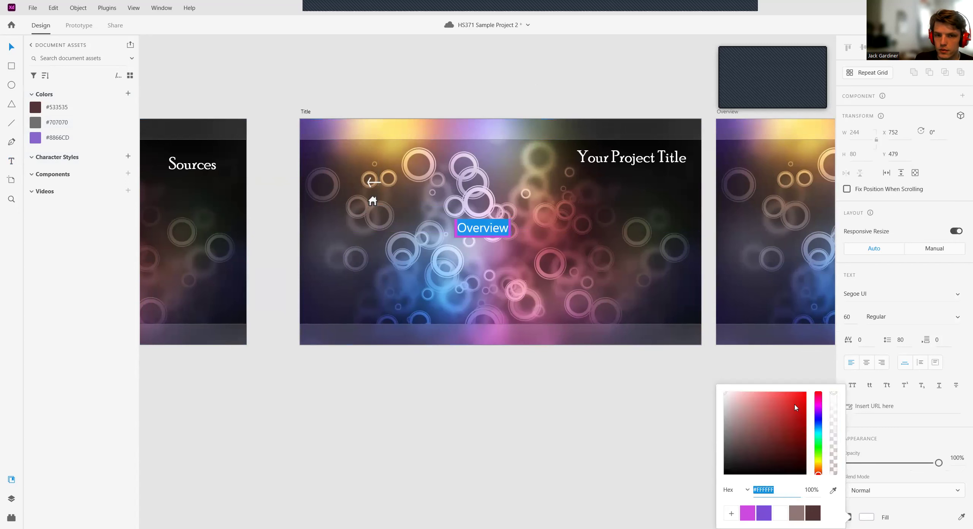
{"action": "left_click", "coordinate": [852, 316]}
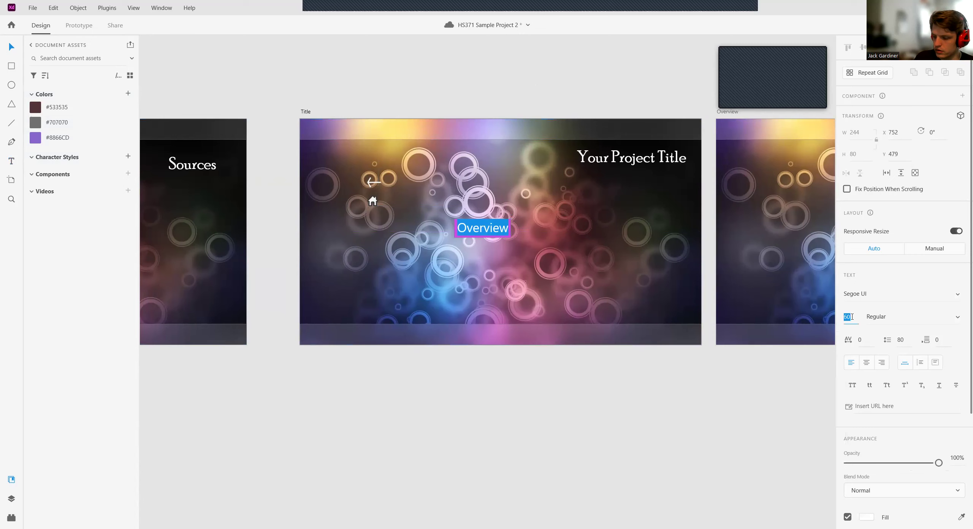
{"action": "type", "text": "3"}
{"action": "type", "text": "0"}
{"action": "key", "text": "Return"}
{"action": "key", "text": "Escape"}
{"action": "left_click_drag", "start_coordinate": [479, 228], "coordinate": [486, 228]}
{"action": "key", "text": "Escape"}
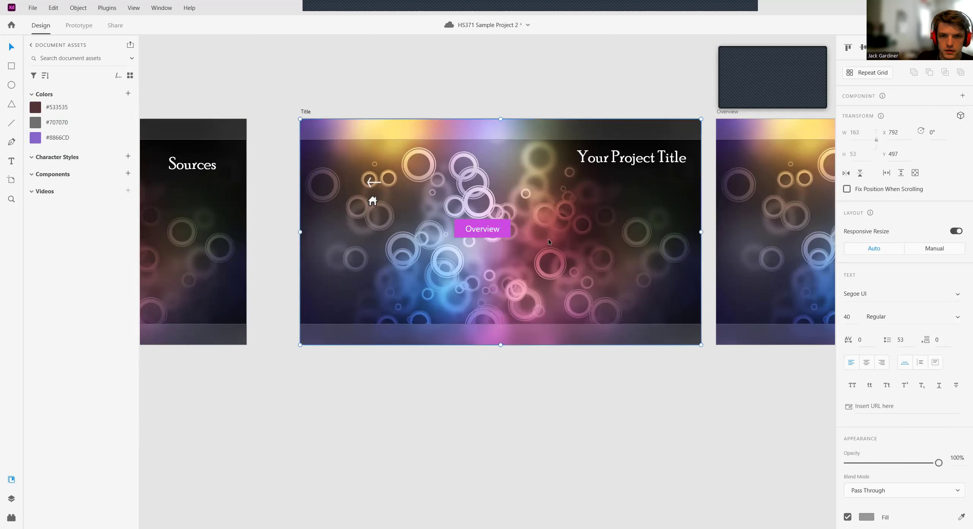
Step: Group the "Overview" text with its magenta rectangle and move the group up to about Y 392
{"action": "left_click", "coordinate": [507, 231]}
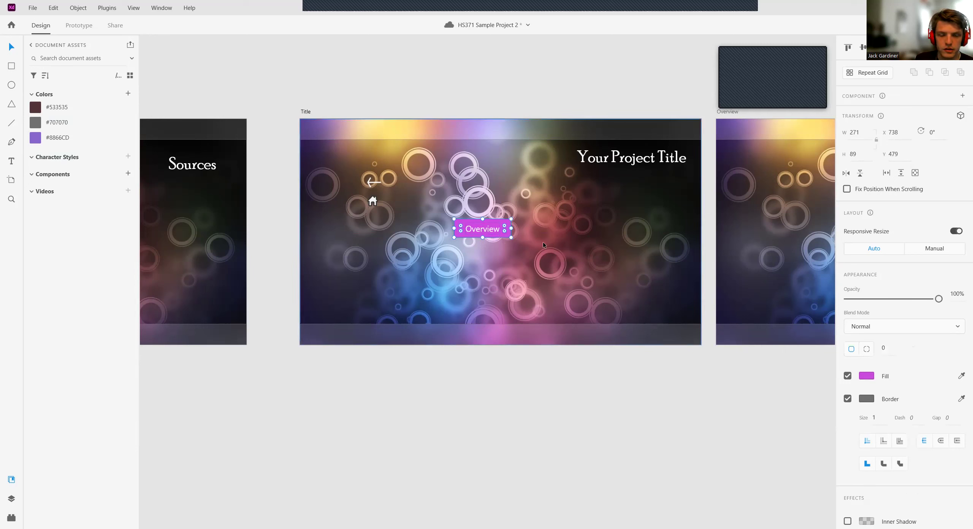
{"action": "left_click", "coordinate": [552, 249]}
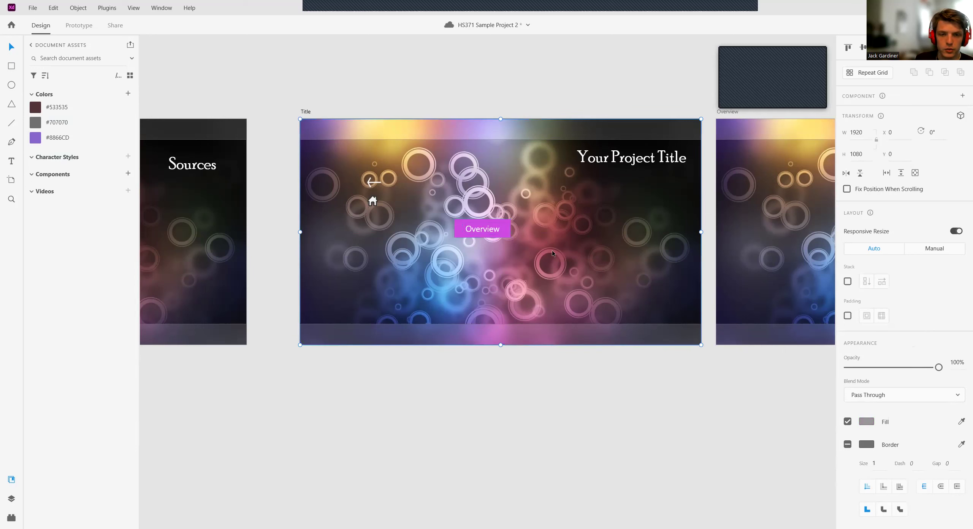
{"action": "left_click", "coordinate": [11, 498]}
{"action": "left_click", "coordinate": [66, 84]}
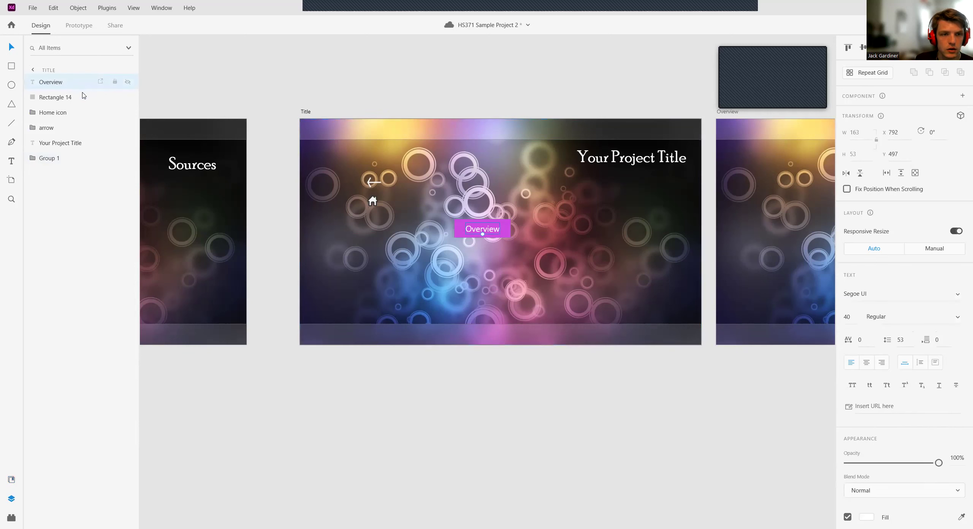
{"action": "left_click", "coordinate": [66, 98], "text": "shift"}
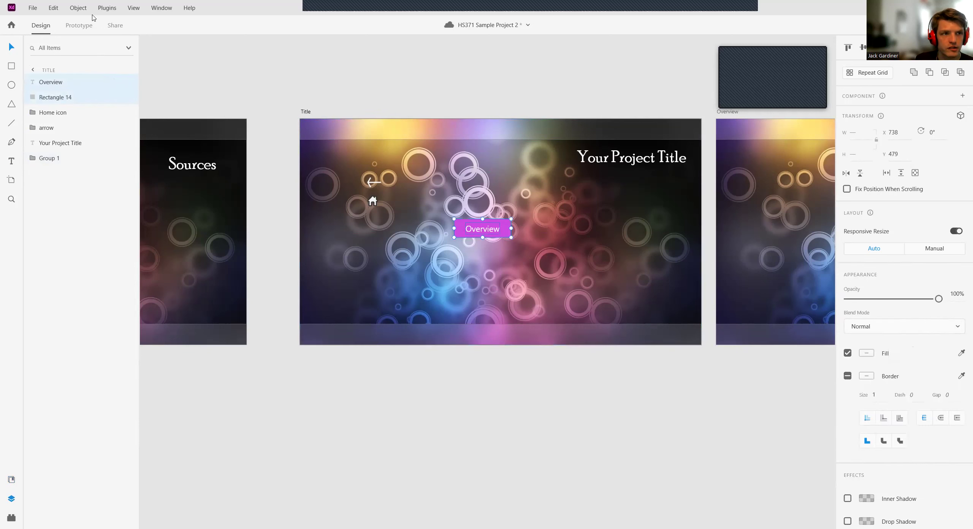
{"action": "left_click", "coordinate": [77, 9]}
{"action": "left_click", "coordinate": [88, 21]}
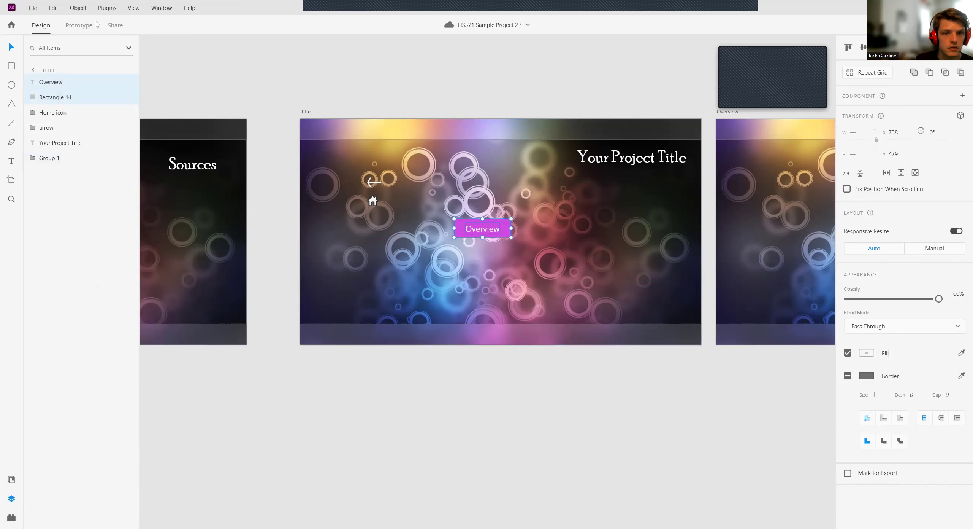
{"action": "mouse_move", "coordinate": [499, 229]}
{"action": "left_mouse_down"}
{"action": "mouse_move", "coordinate": [525, 220]}
{"action": "mouse_move", "coordinate": [446, 217]}
{"action": "mouse_move", "coordinate": [499, 212]}
{"action": "left_mouse_up"}
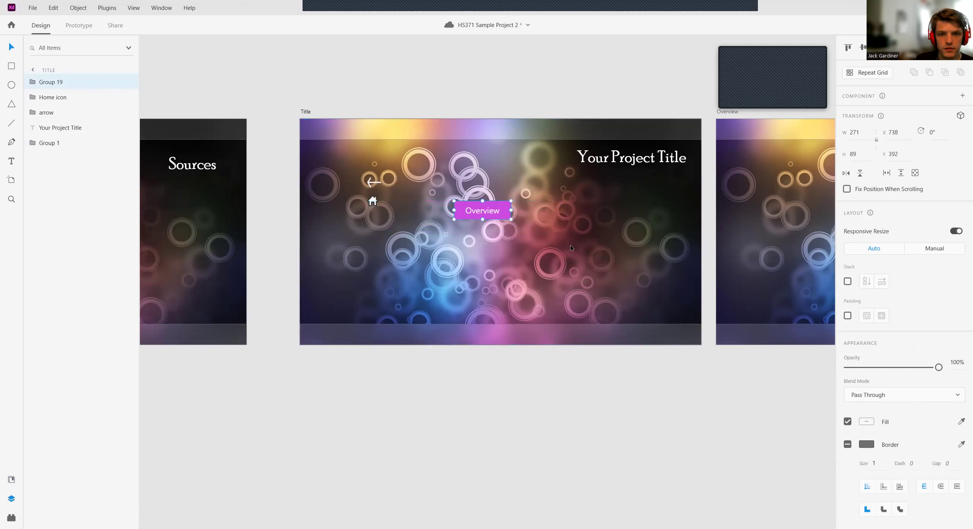
Step: Turn the grouped "Overview" button into a component and rename it "Button" in the document assets
{"action": "left_click", "coordinate": [963, 96]}
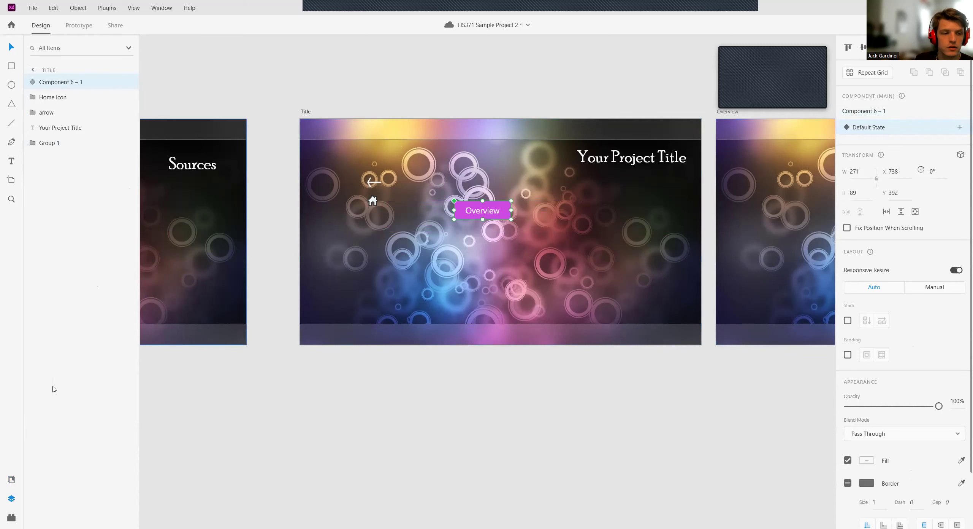
{"action": "left_click", "coordinate": [11, 479]}
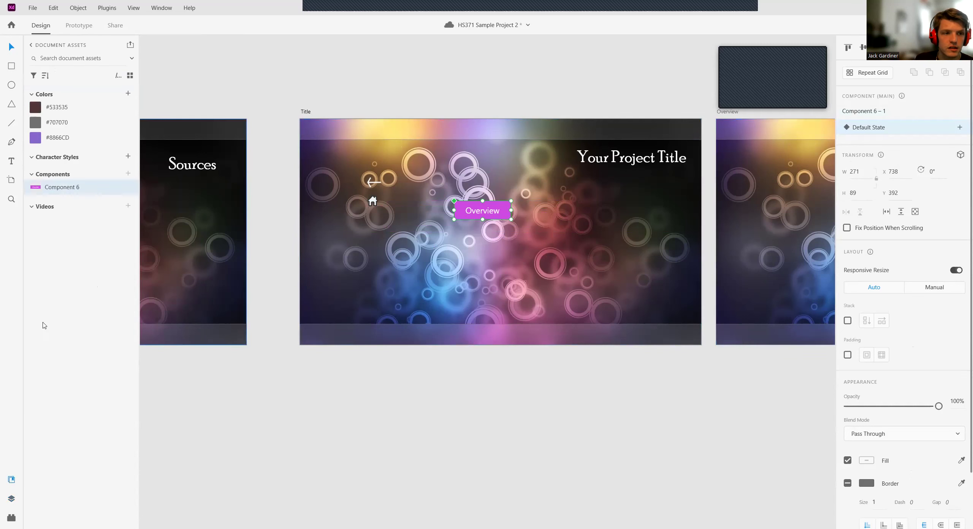
{"action": "right_click", "coordinate": [67, 188]}
{"action": "left_click", "coordinate": [95, 265]}
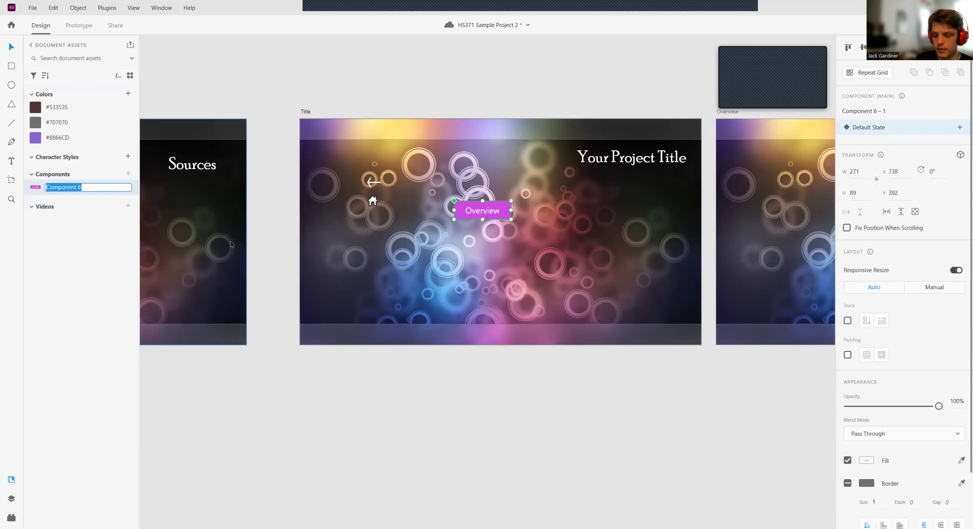
{"action": "type", "text": "Button"}
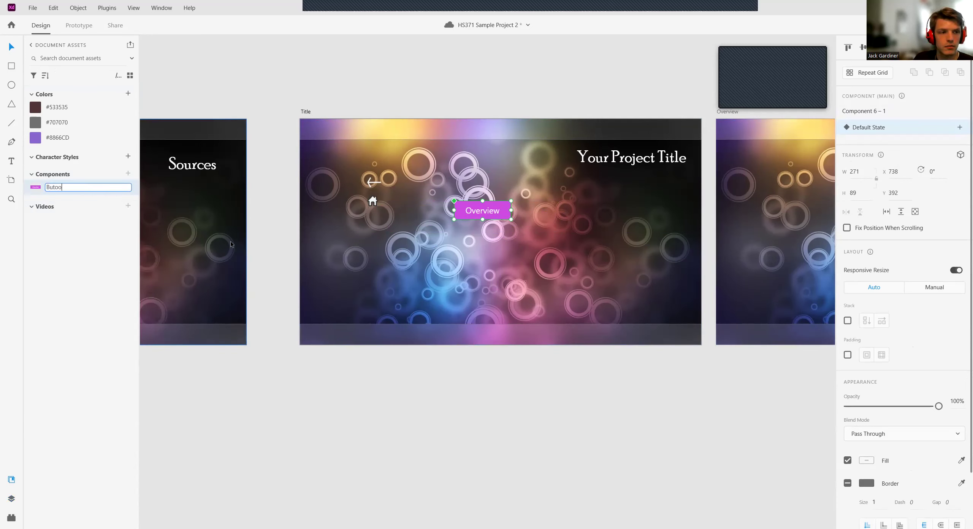
{"action": "key", "text": "Return"}
Step: Move the Button component on the Title artboard to about X 811, Y 466
{"action": "left_click", "coordinate": [538, 223]}
{"action": "left_click_drag", "start_coordinate": [500, 211], "coordinate": [509, 229]}
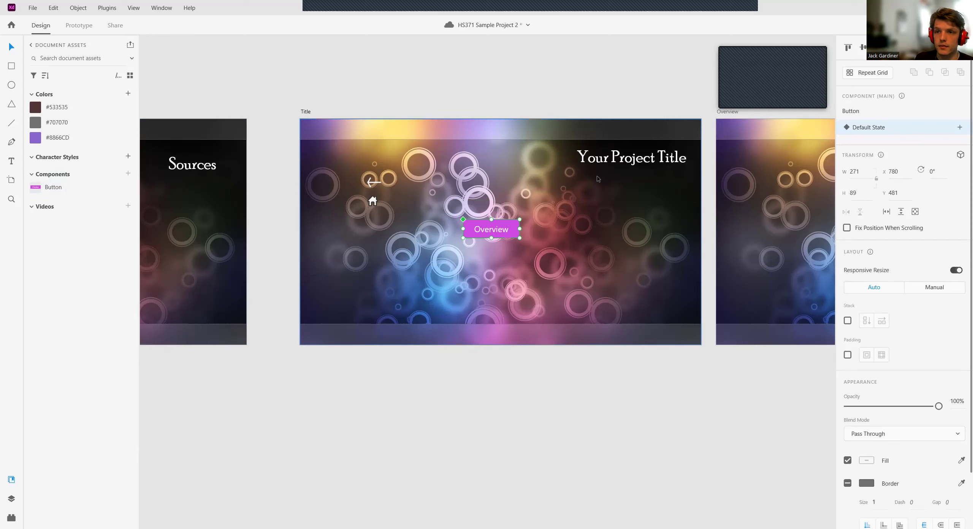
{"action": "left_click_drag", "start_coordinate": [518, 229], "coordinate": [525, 224]}
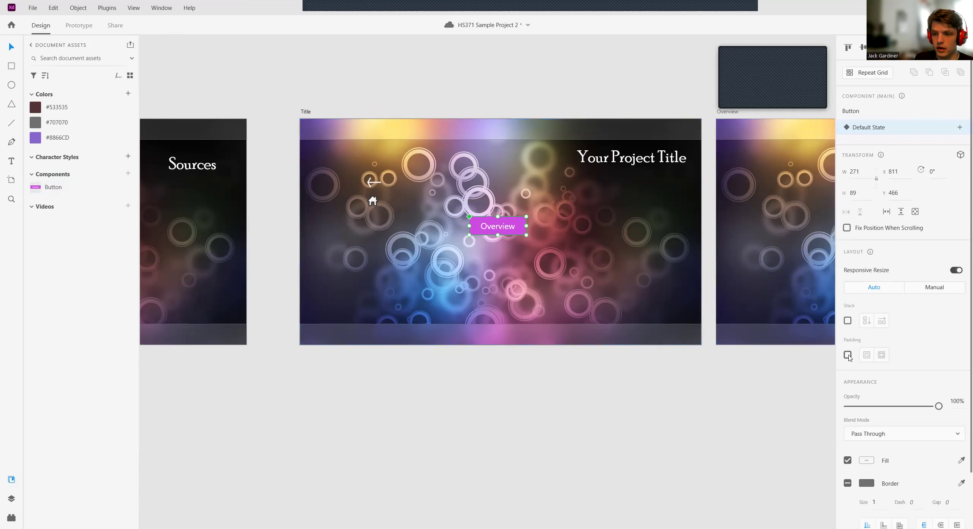
Step: Enable padding on the Button component and set its top and bottom padding to 10
{"action": "left_click", "coordinate": [848, 355]}
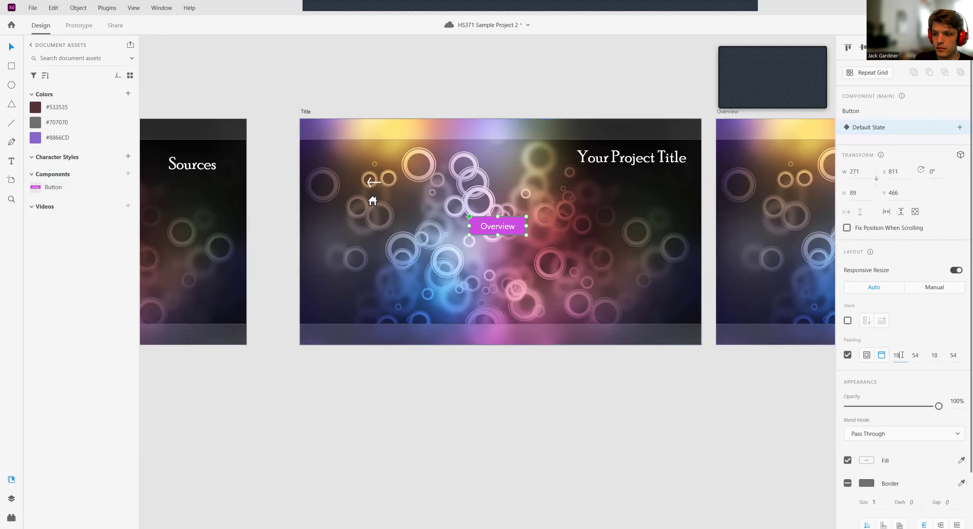
{"action": "type", "text": "10"}
{"action": "key", "text": "Return"}
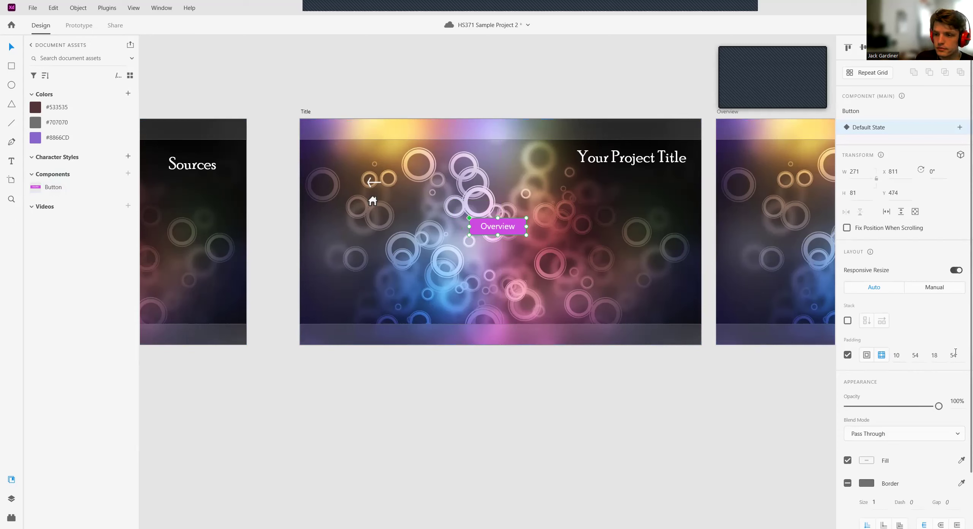
{"action": "left_click", "coordinate": [935, 355]}
{"action": "type", "text": "10"}
{"action": "key", "text": "Return"}
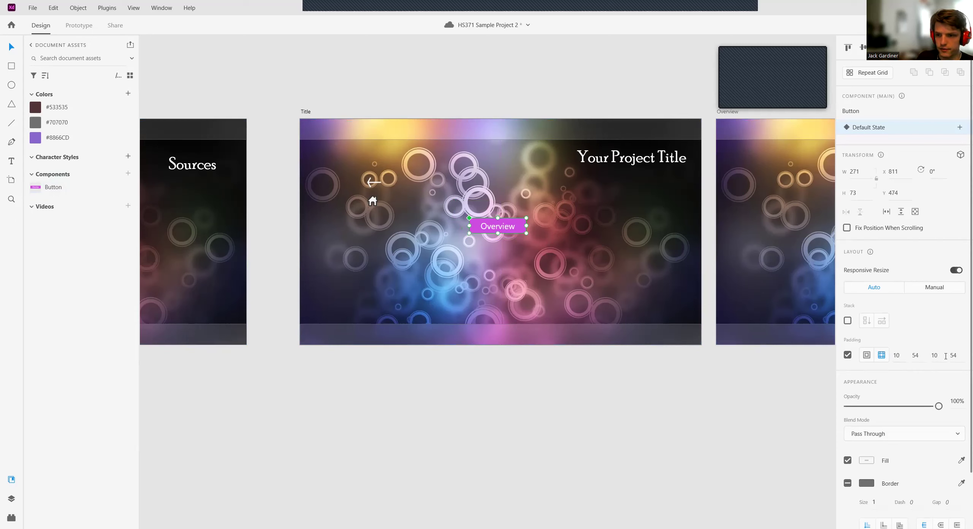
Step: Set the Button component's right and left padding to 20
{"action": "left_click", "coordinate": [918, 355]}
{"action": "type", "text": "20"}
{"action": "key", "text": "Return"}
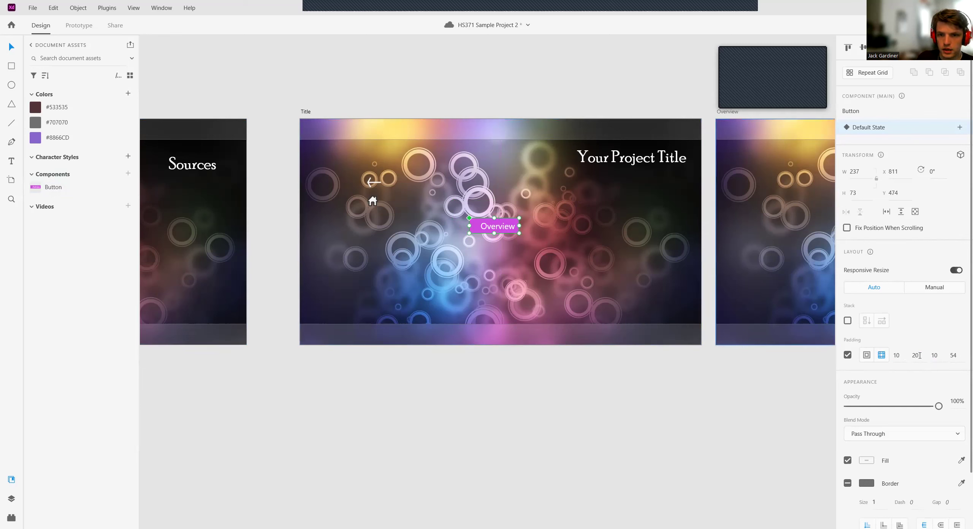
{"action": "left_click", "coordinate": [955, 354]}
{"action": "type", "text": "20"}
{"action": "key", "text": "Return"}
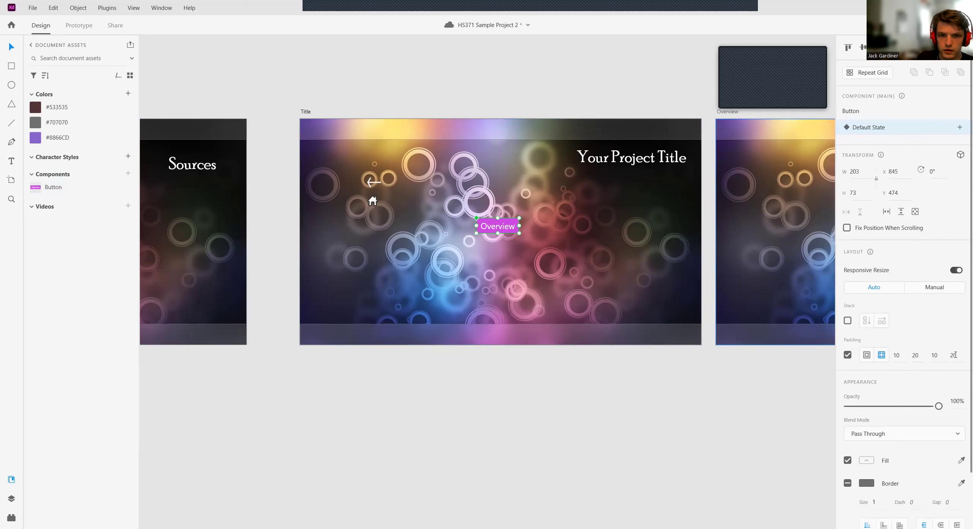
Step: Move the Button component on the Title artboard to about X 903, Y 467
{"action": "left_click", "coordinate": [560, 240]}
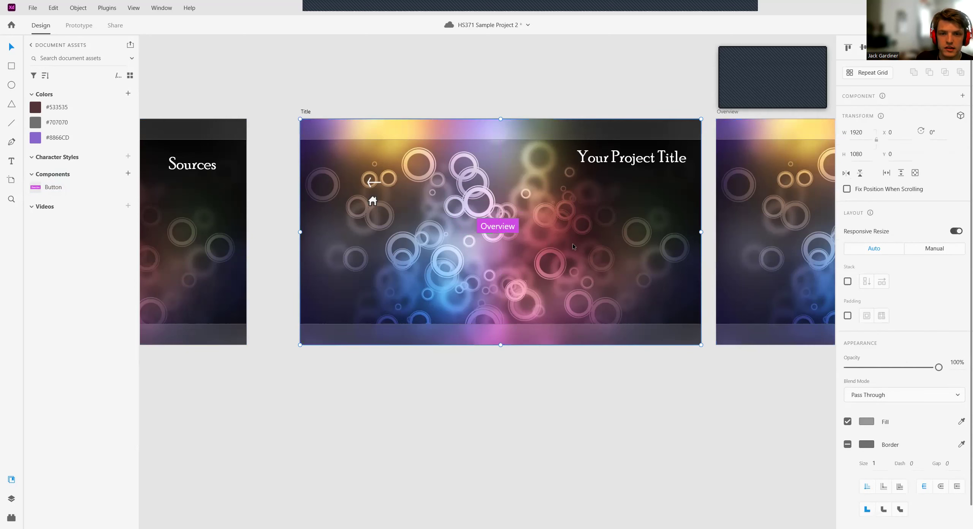
{"action": "left_click_drag", "start_coordinate": [495, 229], "coordinate": [506, 228]}
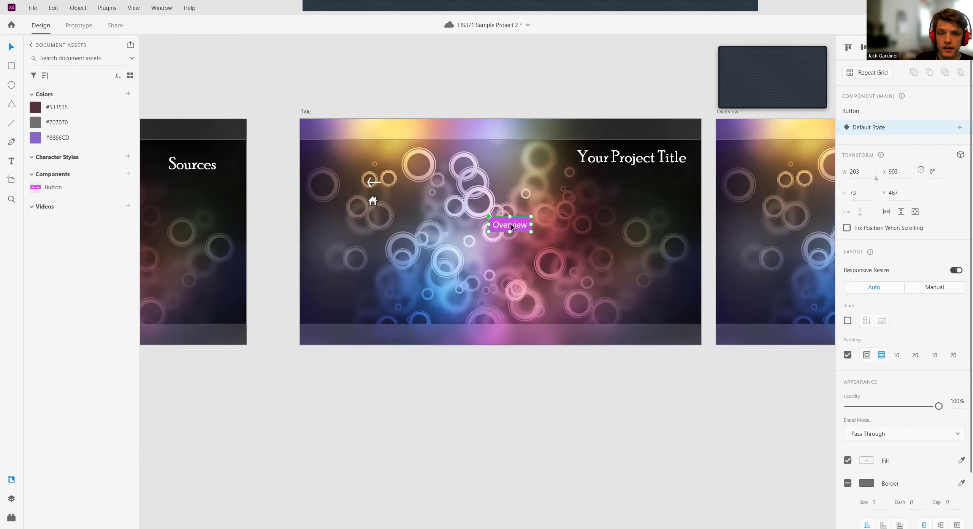
{"action": "left_click", "coordinate": [578, 234]}
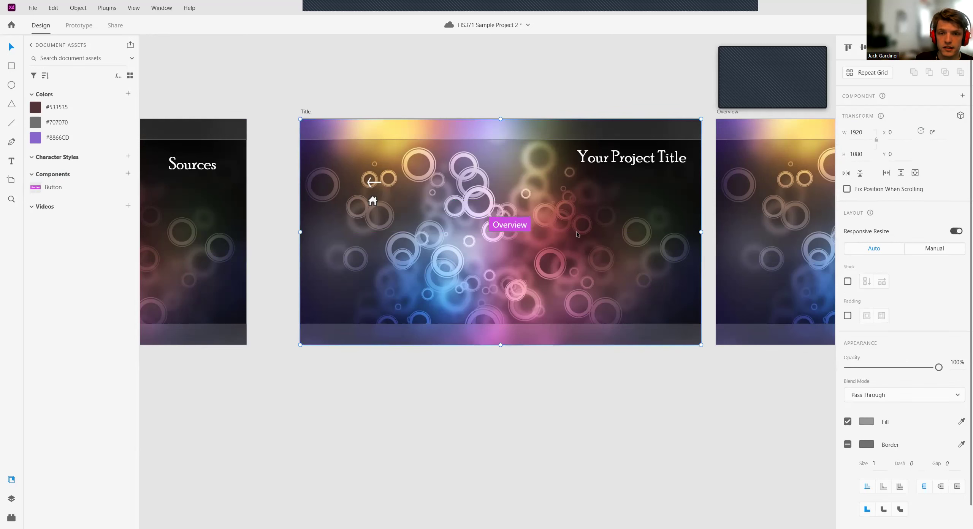
Step: Replace the text inside the Button component with "Sources"
{"action": "left_click", "coordinate": [509, 227]}
{"action": "double_click", "coordinate": [507, 226]}
{"action": "double_click", "coordinate": [525, 224]}
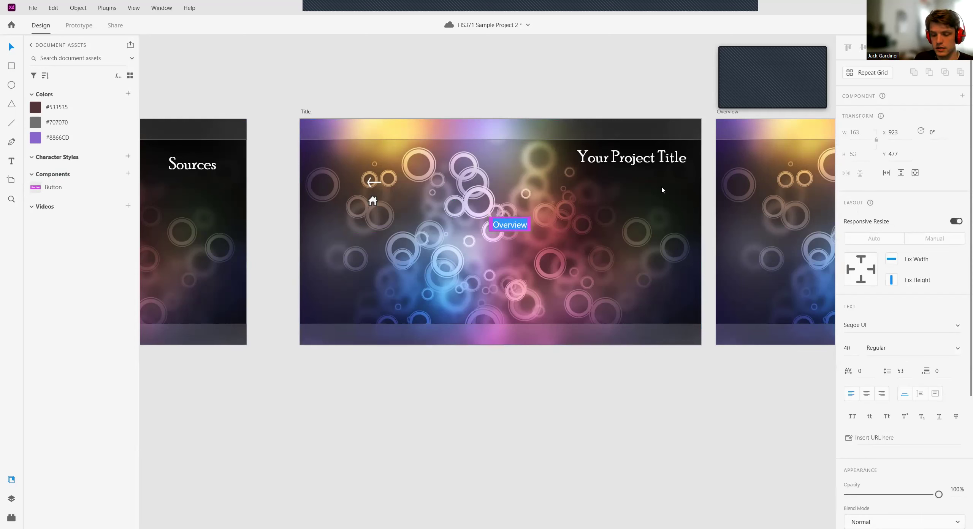
{"action": "type", "text": "Sources"}
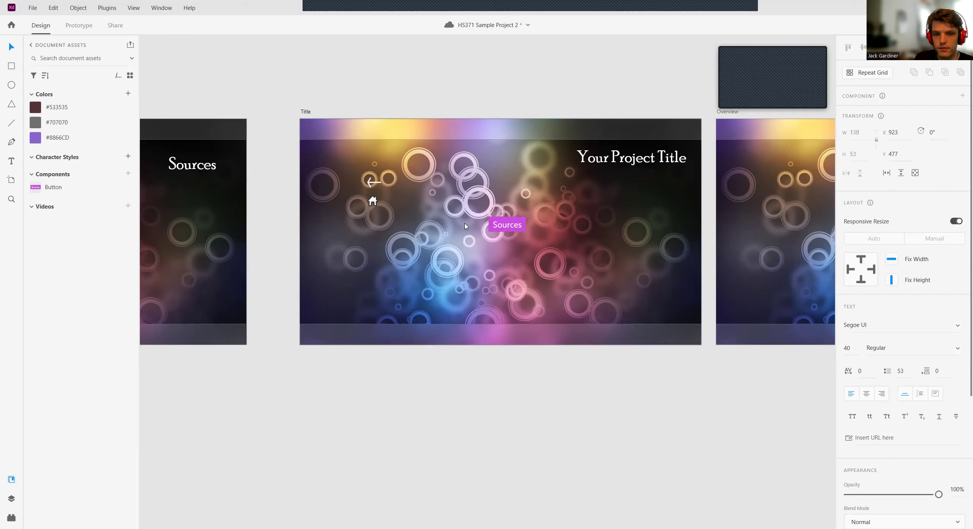
Step: Clear the Button component's label and change it back to "Overview"
{"action": "key", "text": "BackSpace"}
{"action": "key", "text": "BackSpace"}
{"action": "key", "text": "BackSpace"}
{"action": "key", "text": "BackSpace"}
{"action": "key", "text": "BackSpace"}
{"action": "key", "text": "BackSpace"}
{"action": "key", "text": "BackSpace"}
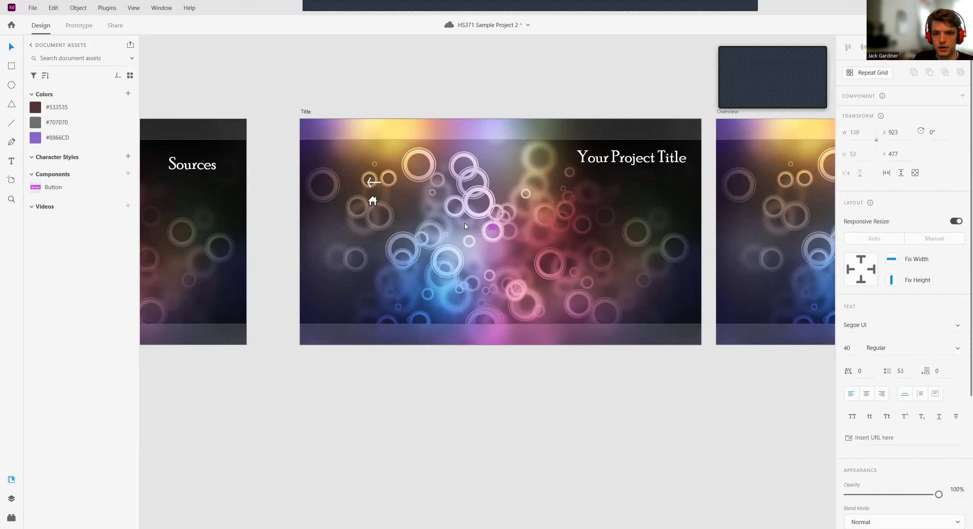
{"action": "type", "text": "Overview"}
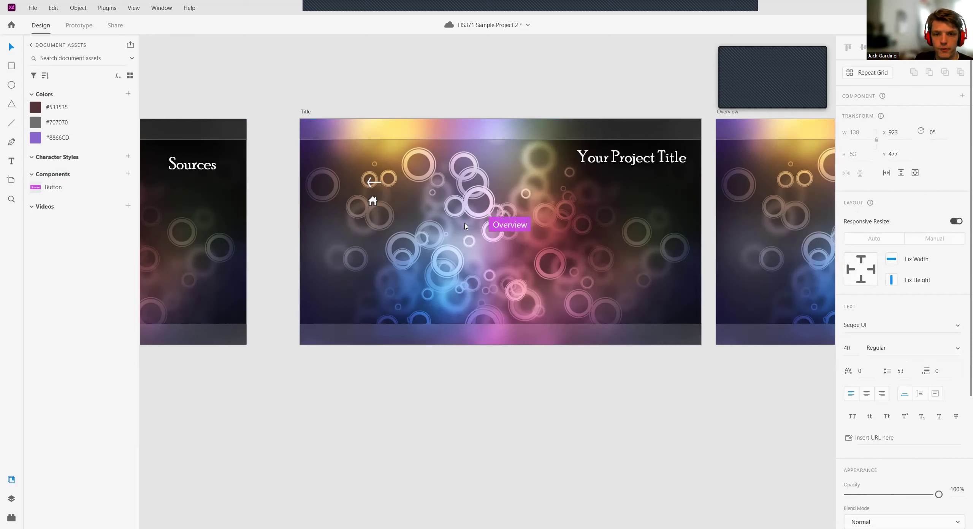
{"action": "left_click", "coordinate": [538, 253]}
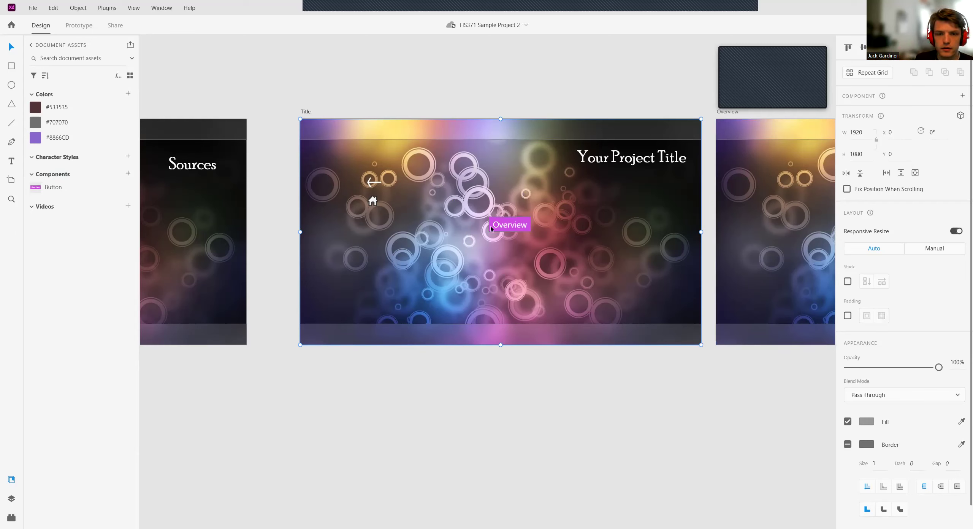
Step: Add a Hover State to the main Button component and keep the suggested state name
{"action": "left_click", "coordinate": [527, 220]}
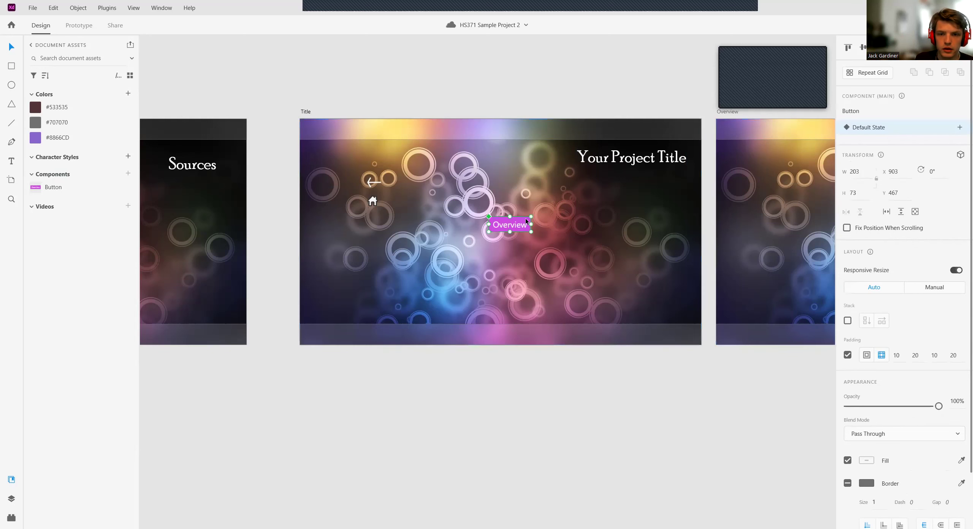
{"action": "left_click", "coordinate": [961, 127]}
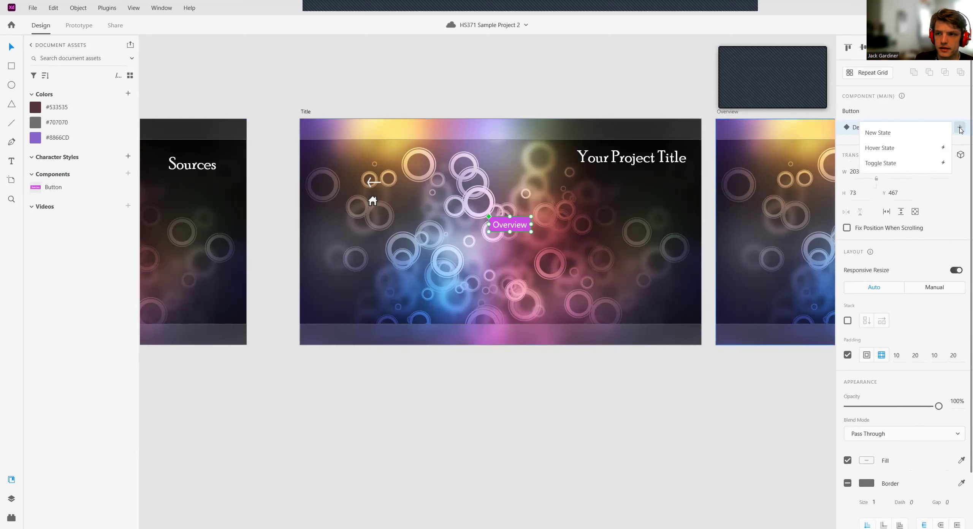
{"action": "left_click", "coordinate": [915, 148]}
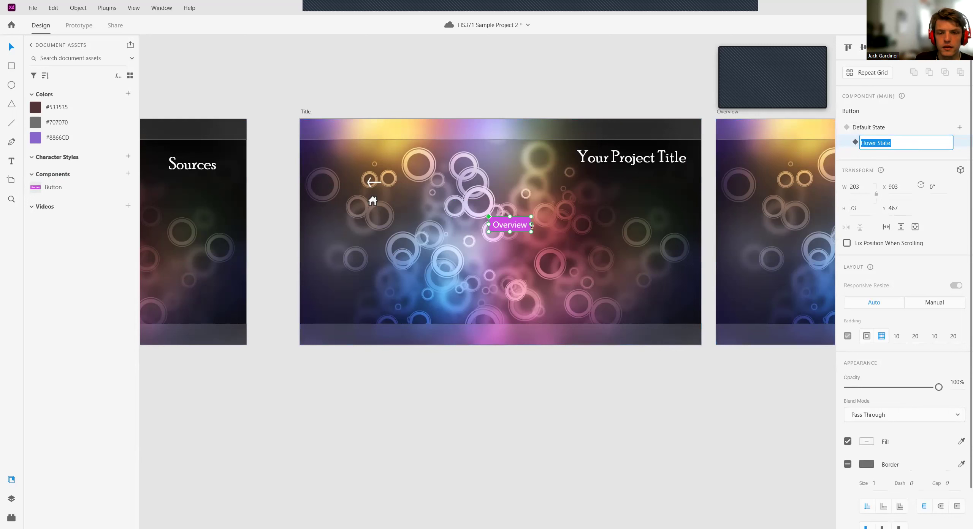
{"action": "left_click", "coordinate": [660, 213]}
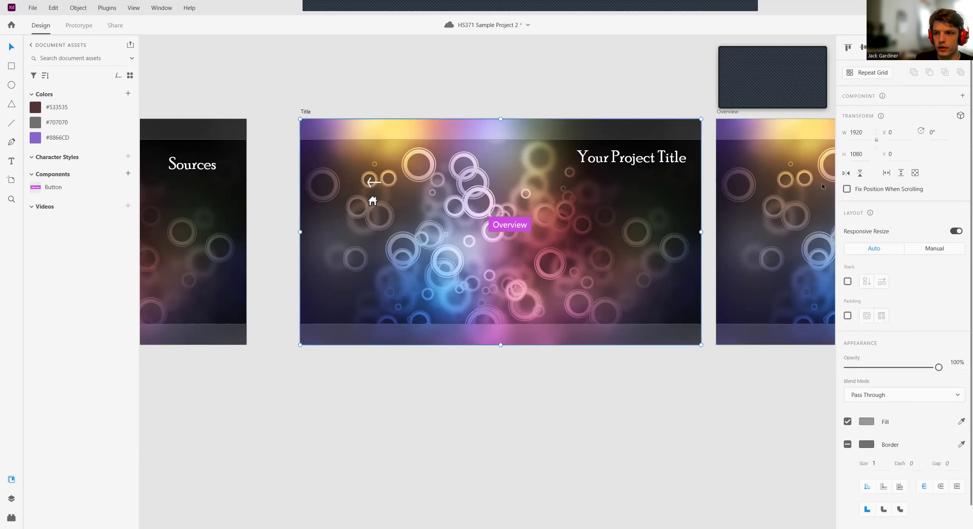
Step: Switch the Button component back and forth between its Default State and Hover State to compare their appearance
{"action": "left_click", "coordinate": [505, 228]}
{"action": "left_click", "coordinate": [893, 143]}
{"action": "left_click", "coordinate": [890, 128]}
{"action": "left_click", "coordinate": [891, 142]}
{"action": "left_click", "coordinate": [891, 128]}
{"action": "left_click", "coordinate": [900, 143]}
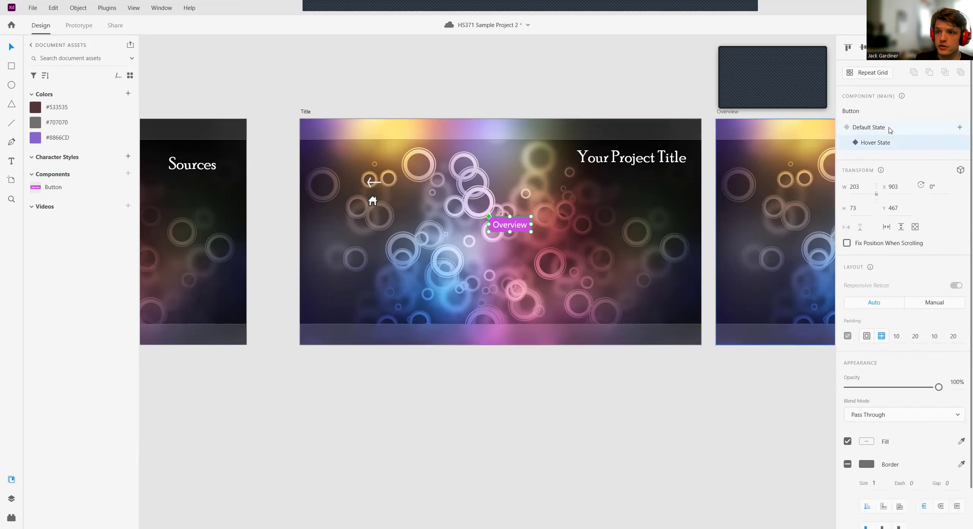
{"action": "left_click", "coordinate": [891, 130]}
{"action": "left_click", "coordinate": [902, 145]}
{"action": "left_click", "coordinate": [901, 131]}
{"action": "left_click", "coordinate": [910, 146]}
{"action": "left_click", "coordinate": [903, 130]}
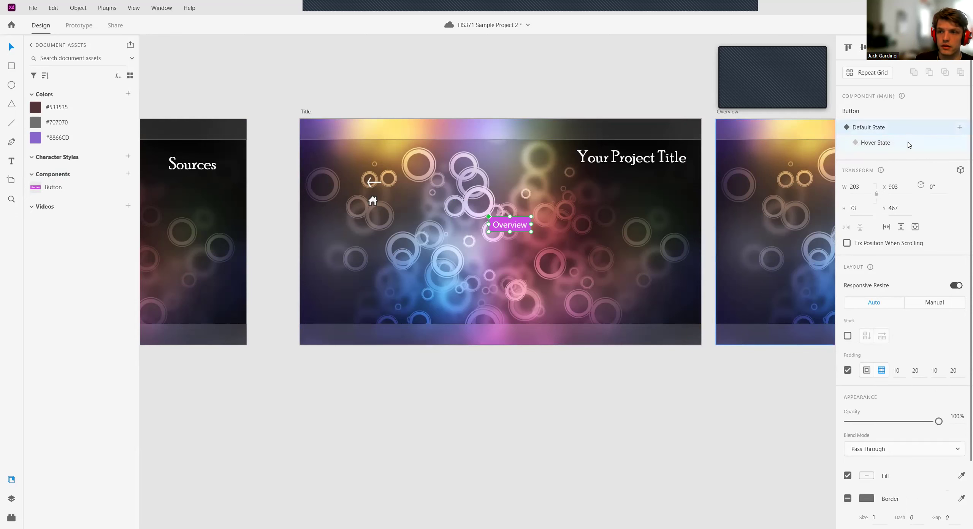
Step: In the Button's Hover State, set the background rectangle's fill to the saved violet #7A4ED5
{"action": "left_click", "coordinate": [910, 144]}
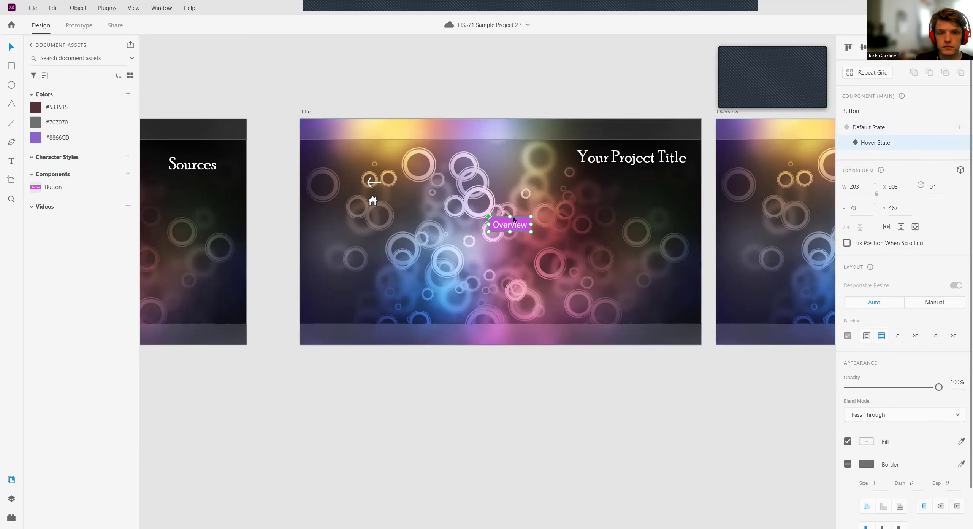
{"action": "scroll", "coordinate": [537, 248], "scroll_direction": "up", "scroll_amount": 4}
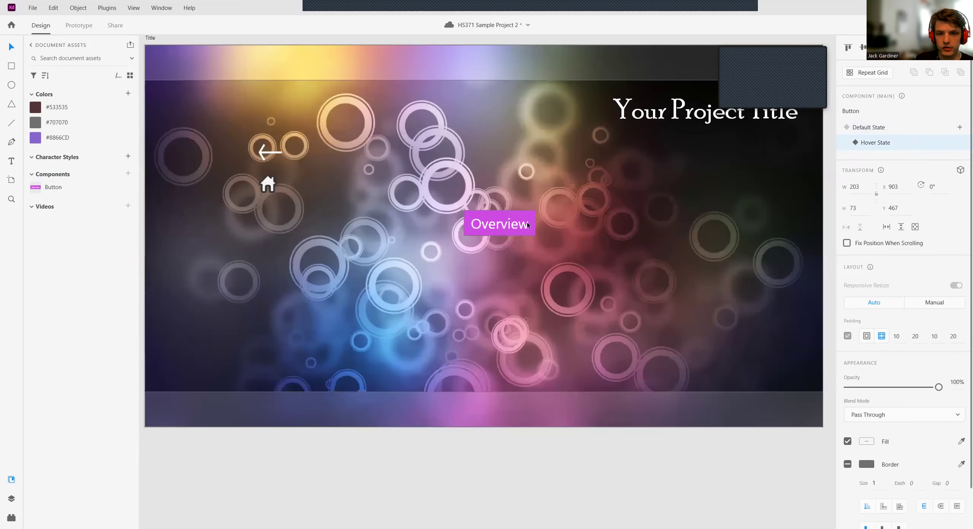
{"action": "scroll", "coordinate": [538, 229], "scroll_direction": "up", "scroll_amount": 1}
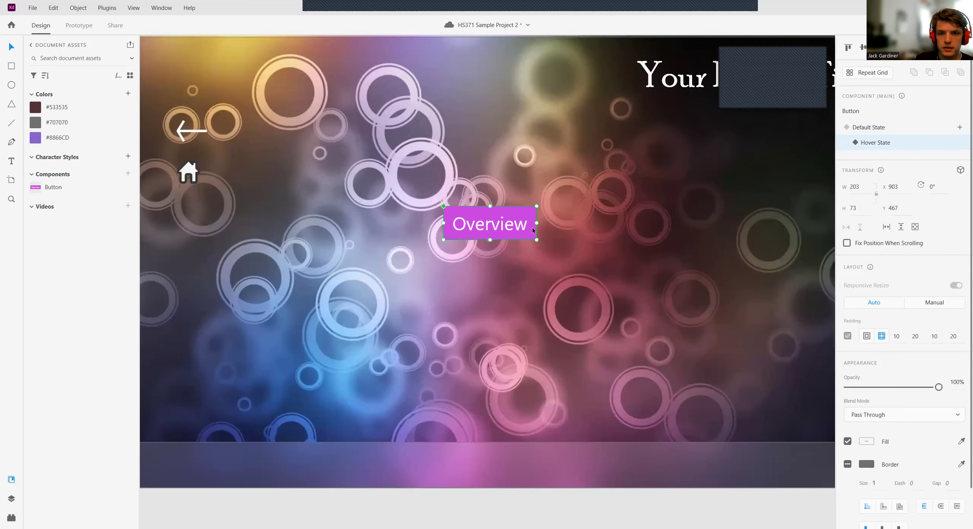
{"action": "double_click", "coordinate": [532, 230]}
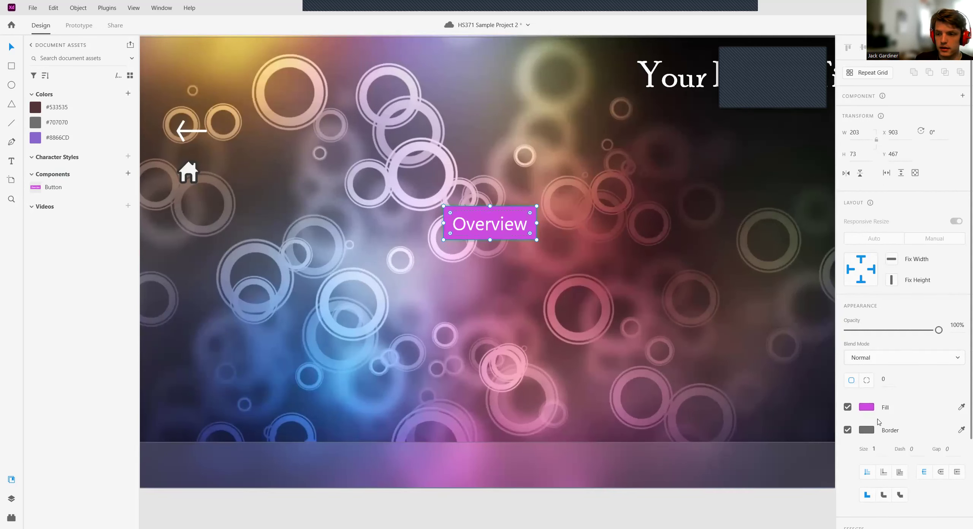
{"action": "left_click", "coordinate": [868, 408]}
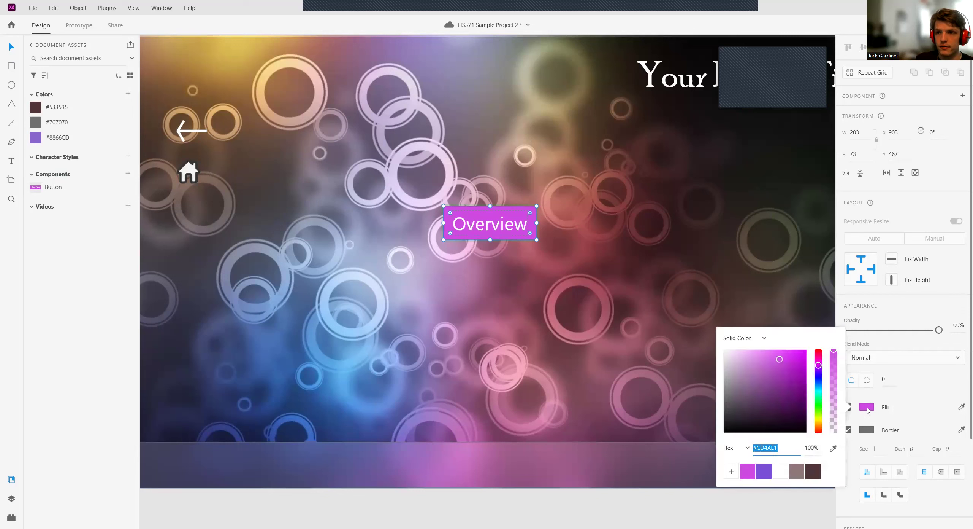
{"action": "left_click", "coordinate": [764, 471]}
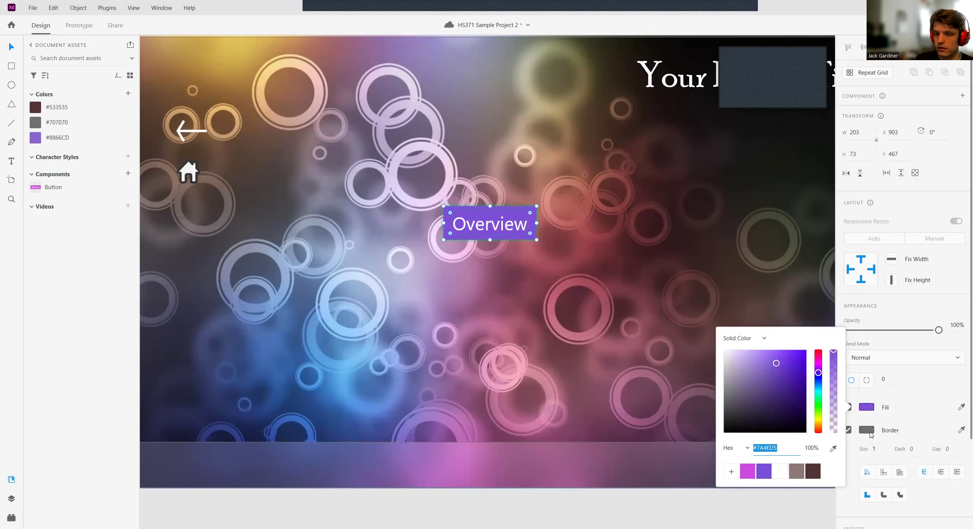
Step: Set the border of the Hover State's background rectangle to white #FFFFFF
{"action": "scroll", "coordinate": [904, 431], "scroll_direction": "down", "scroll_amount": 3}
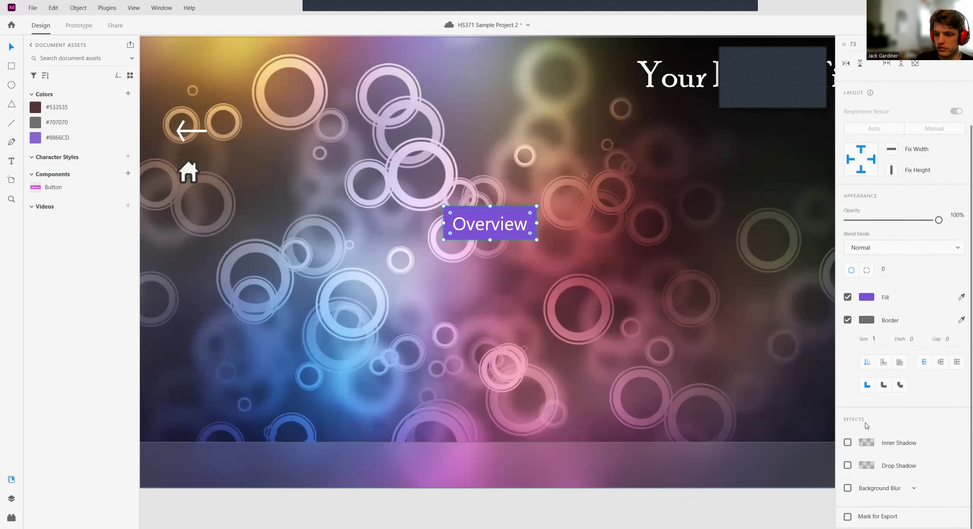
{"action": "scroll", "coordinate": [911, 470], "scroll_direction": "up", "scroll_amount": 3}
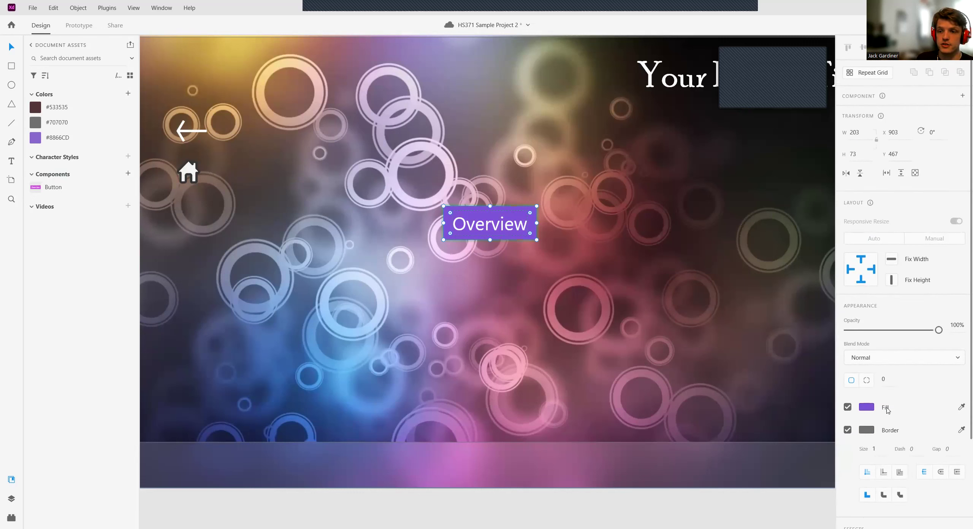
{"action": "left_click", "coordinate": [869, 431]}
{"action": "left_click", "coordinate": [780, 486]}
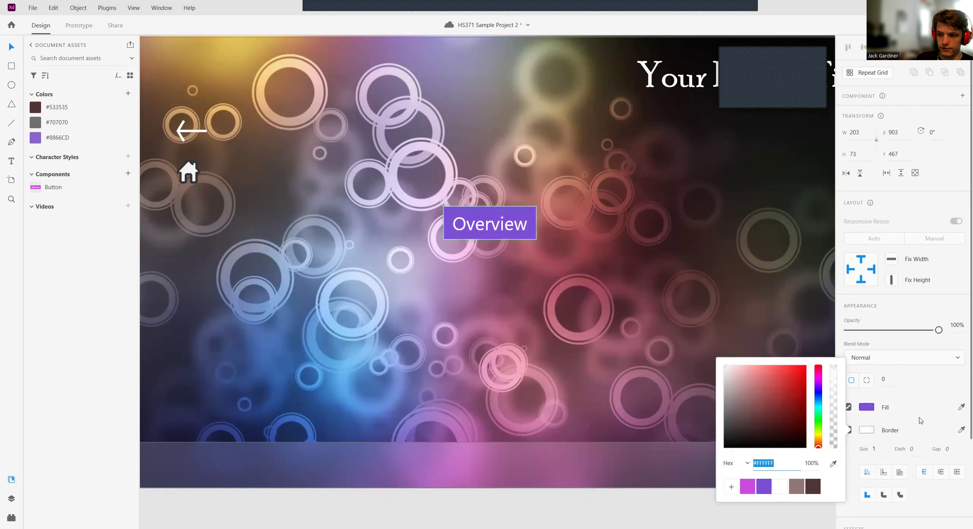
{"action": "left_click", "coordinate": [920, 420]}
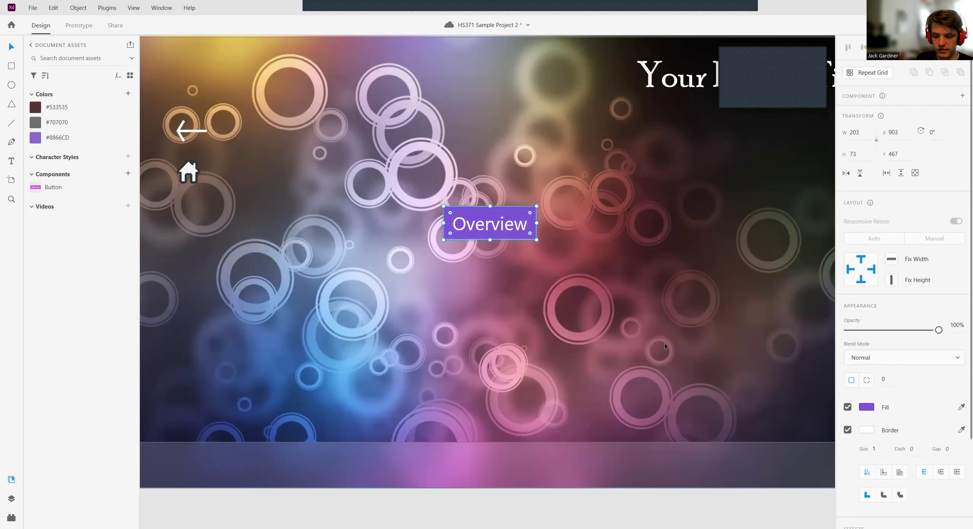
Step: Compare the recoloured Hover State with the Default State of the Button component, leaving the Default State active
{"action": "scroll", "coordinate": [658, 324], "scroll_direction": "down", "scroll_amount": 4}
{"action": "scroll", "coordinate": [658, 316], "scroll_direction": "up", "scroll_amount": 3}
{"action": "scroll", "coordinate": [658, 312], "scroll_direction": "down", "scroll_amount": 1}
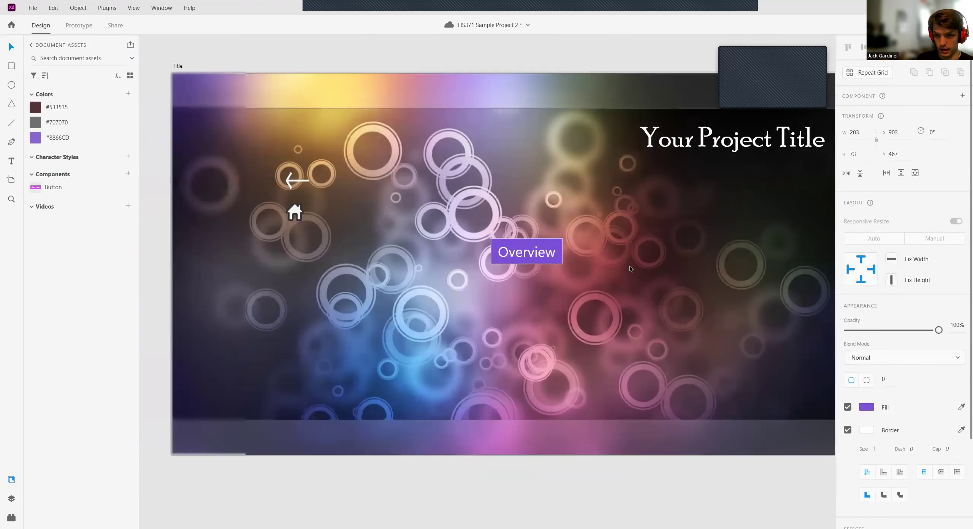
{"action": "left_click", "coordinate": [560, 243]}
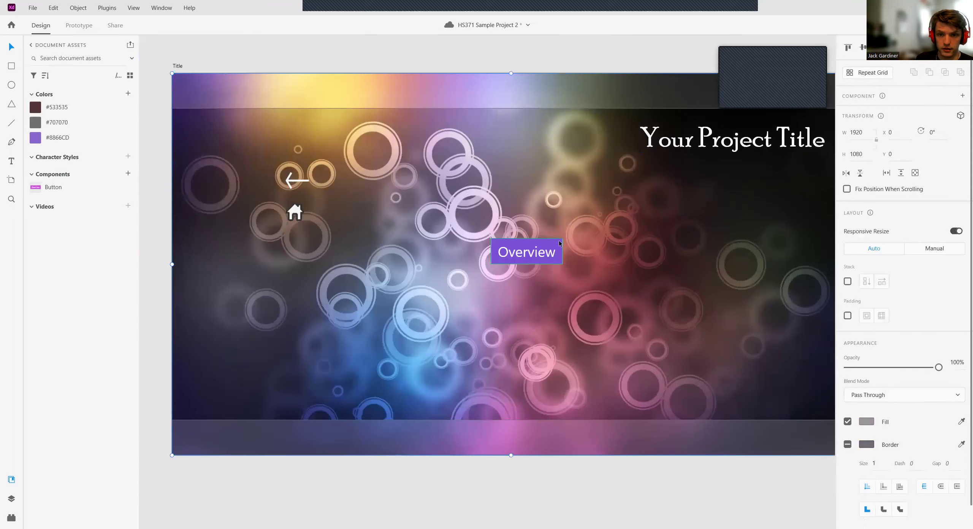
{"action": "left_click", "coordinate": [560, 243]}
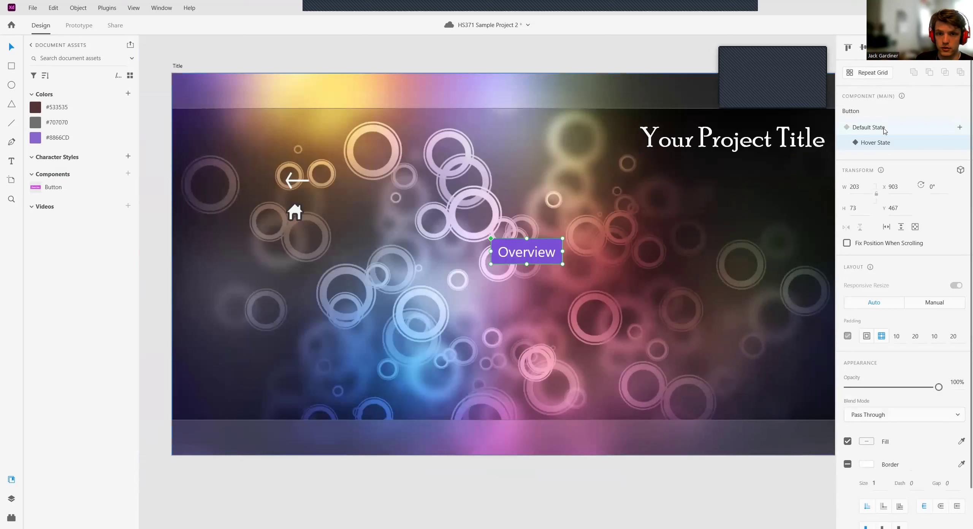
{"action": "left_click", "coordinate": [884, 130]}
{"action": "left_click", "coordinate": [888, 143]}
{"action": "left_click", "coordinate": [884, 130]}
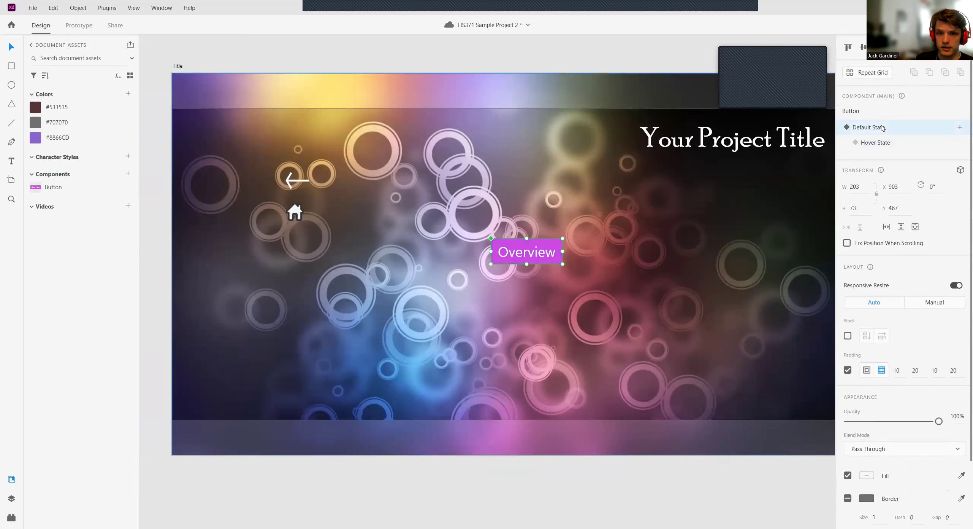
{"action": "left_click", "coordinate": [886, 143]}
{"action": "left_click", "coordinate": [884, 130]}
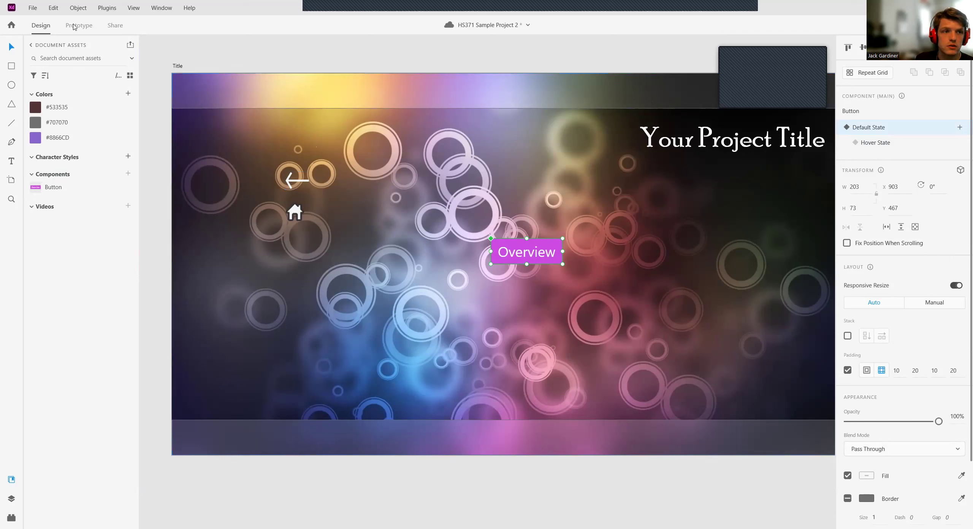
Step: In Prototype mode, set the Default State's hover interaction to None easing and a 0 s duration
{"action": "left_click", "coordinate": [79, 26]}
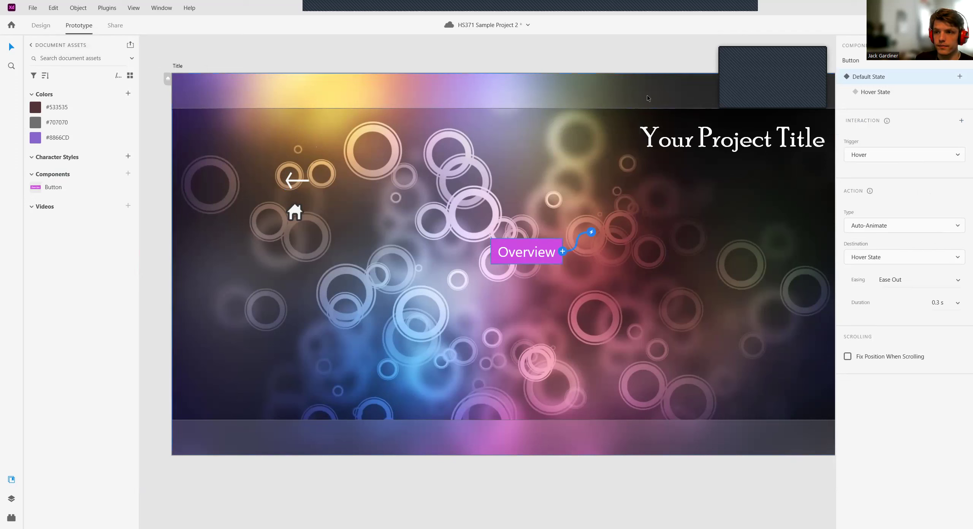
{"action": "left_click", "coordinate": [881, 93]}
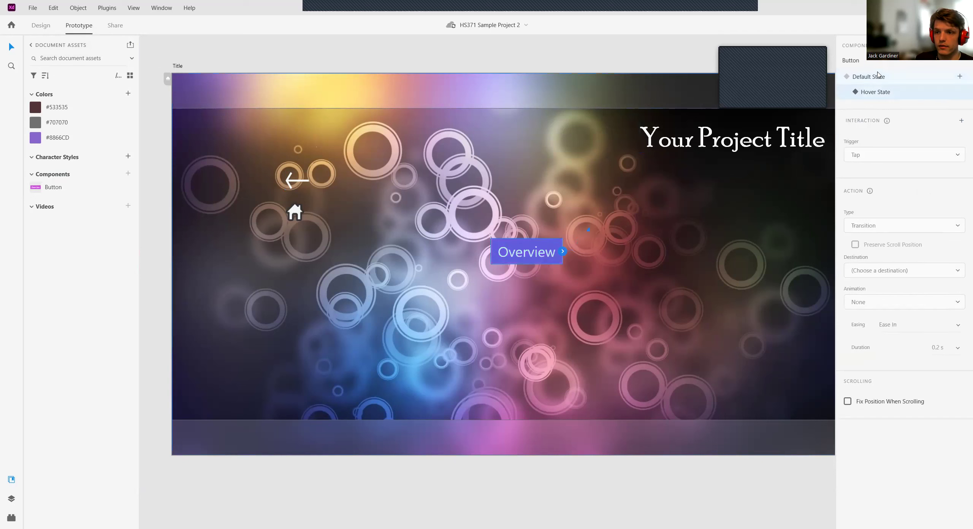
{"action": "left_click", "coordinate": [884, 77]}
{"action": "left_click", "coordinate": [893, 94]}
{"action": "left_click", "coordinate": [891, 80]}
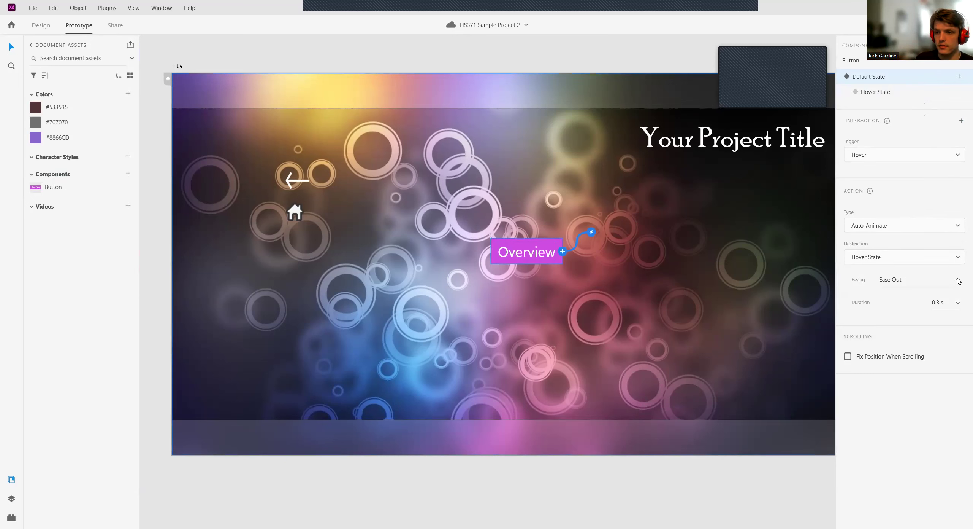
{"action": "left_click", "coordinate": [940, 267]}
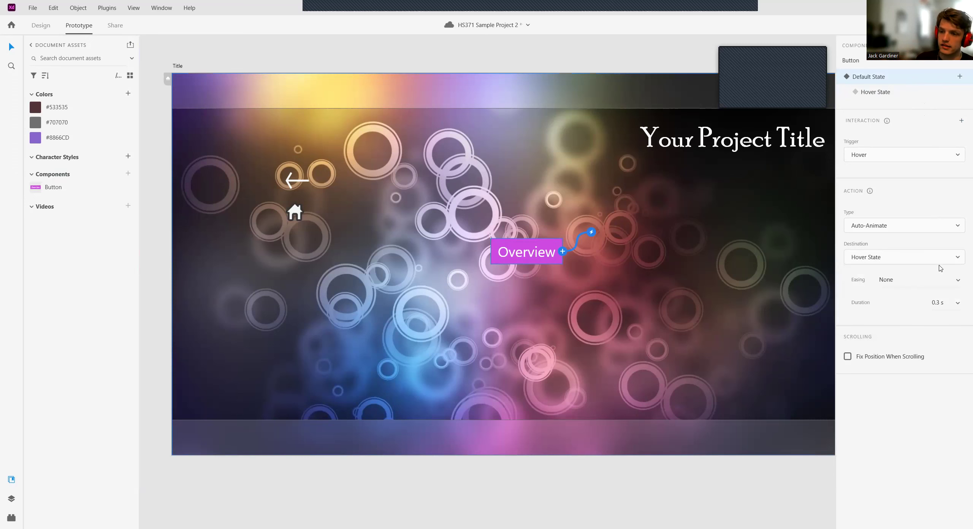
{"action": "left_click", "coordinate": [949, 299]}
{"action": "key", "text": "BackSpace"}
{"action": "key", "text": "Return"}
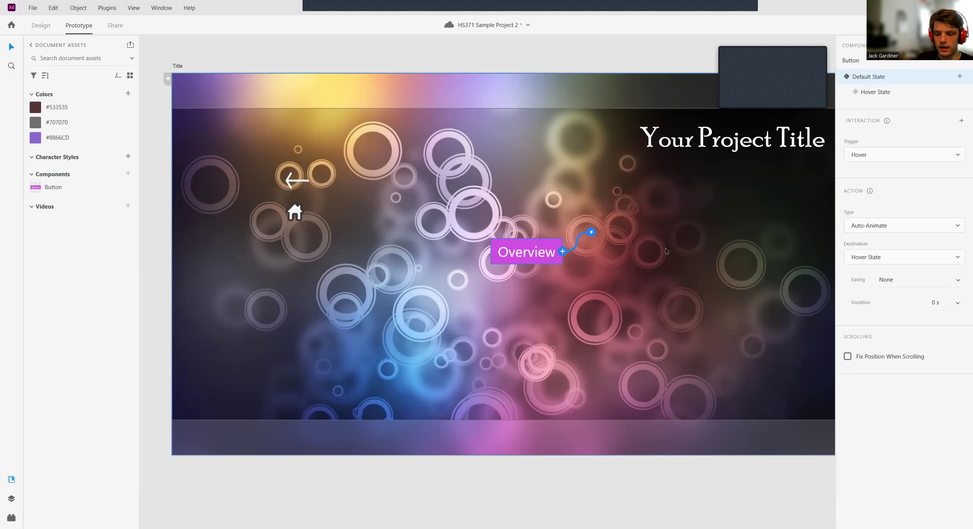
{"action": "scroll", "coordinate": [606, 185], "scroll_direction": "down", "scroll_amount": 5}
{"action": "left_click_drag", "start_coordinate": [603, 94], "coordinate": [559, 127]}
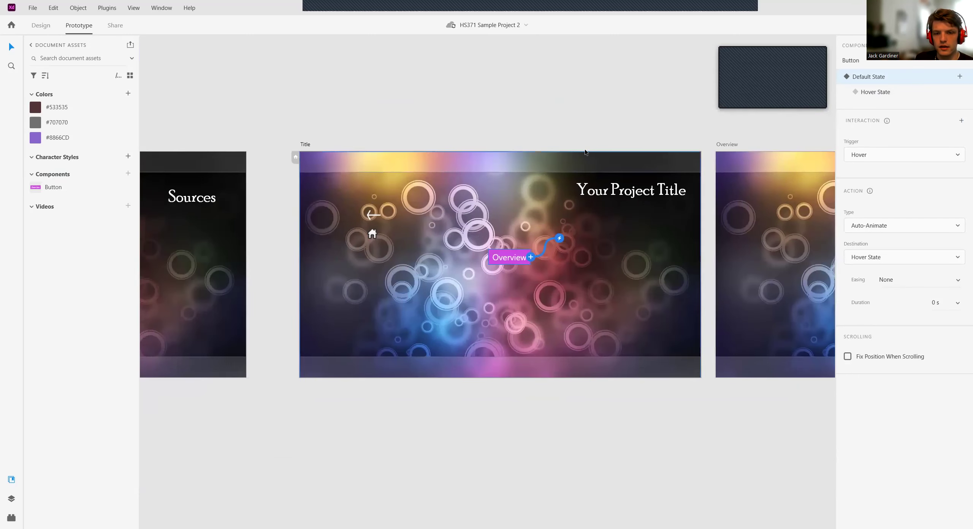
{"action": "scroll", "coordinate": [593, 132], "scroll_direction": "up", "scroll_amount": 2}
{"action": "scroll", "coordinate": [584, 127], "scroll_direction": "down", "scroll_amount": 2}
{"action": "scroll", "coordinate": [578, 129], "scroll_direction": "up", "scroll_amount": 2}
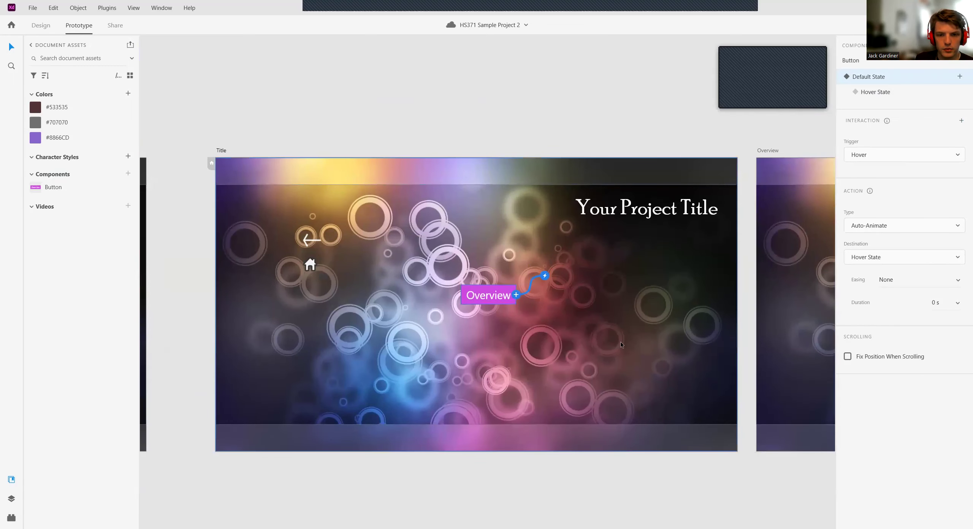
{"action": "left_click", "coordinate": [536, 322]}
{"action": "left_click", "coordinate": [488, 293]}
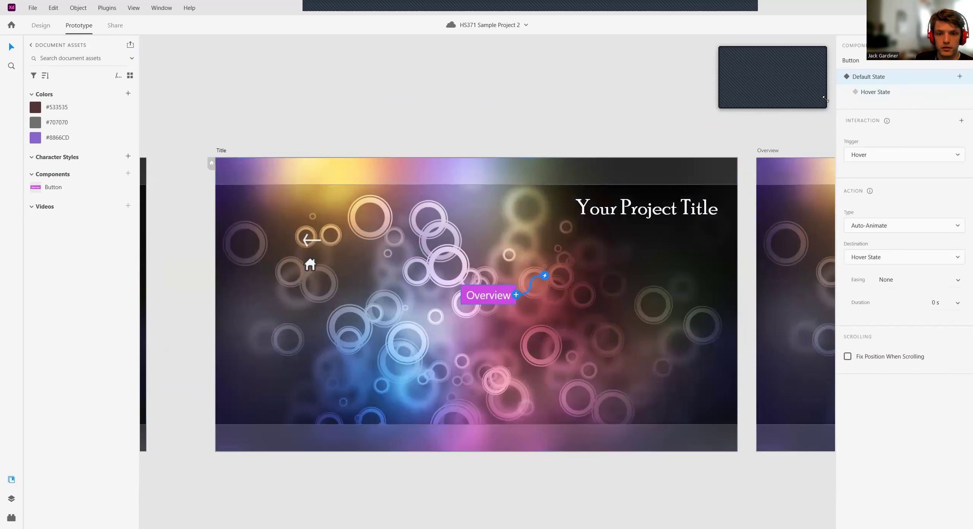
{"action": "scroll", "coordinate": [603, 280], "scroll_direction": "down", "scroll_amount": 1}
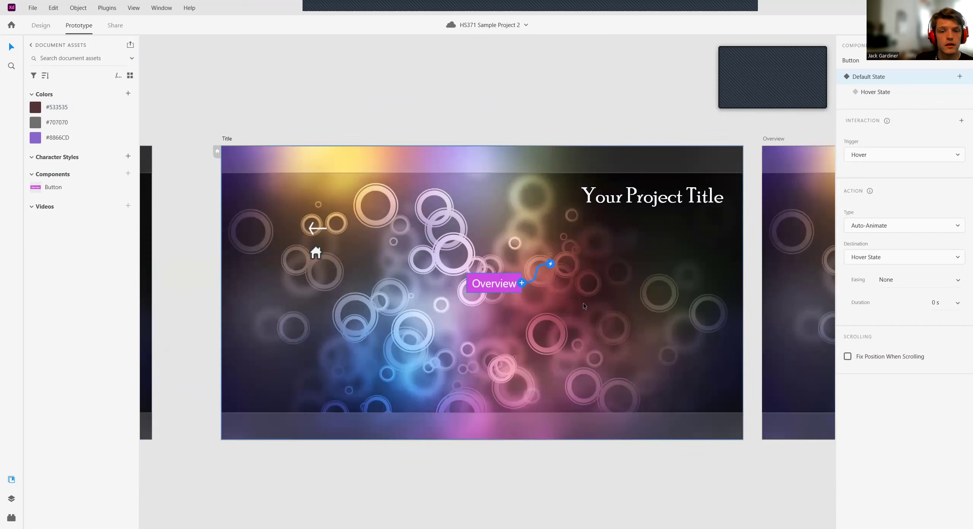
Step: In Design mode, move the Overview button into the upper band of the Title artboard, at about X 598, Y 25
{"action": "left_click", "coordinate": [37, 26]}
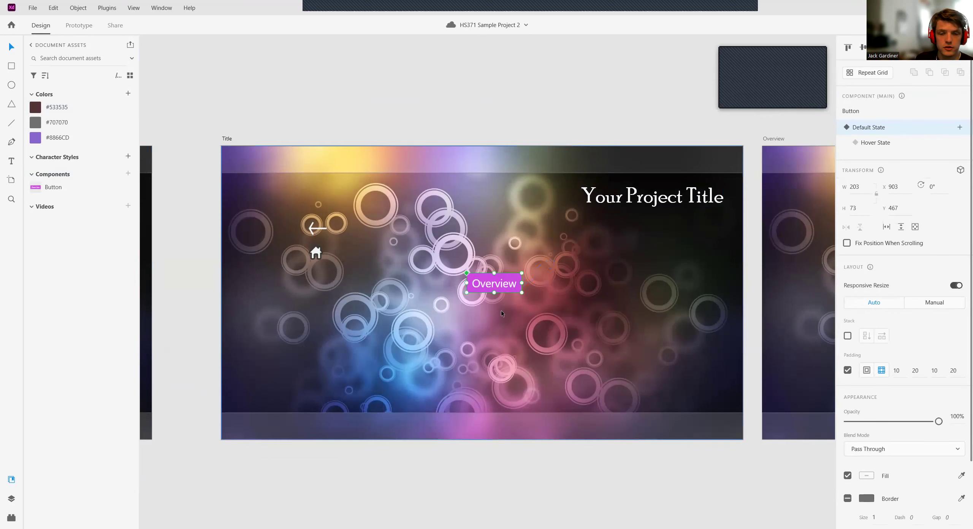
{"action": "left_click_drag", "start_coordinate": [493, 284], "coordinate": [404, 156]}
{"action": "mouse_move", "coordinate": [547, 245]}
{"action": "left_mouse_down"}
{"action": "mouse_move", "coordinate": [574, 246]}
{"action": "mouse_move", "coordinate": [565, 245]}
{"action": "left_mouse_up"}
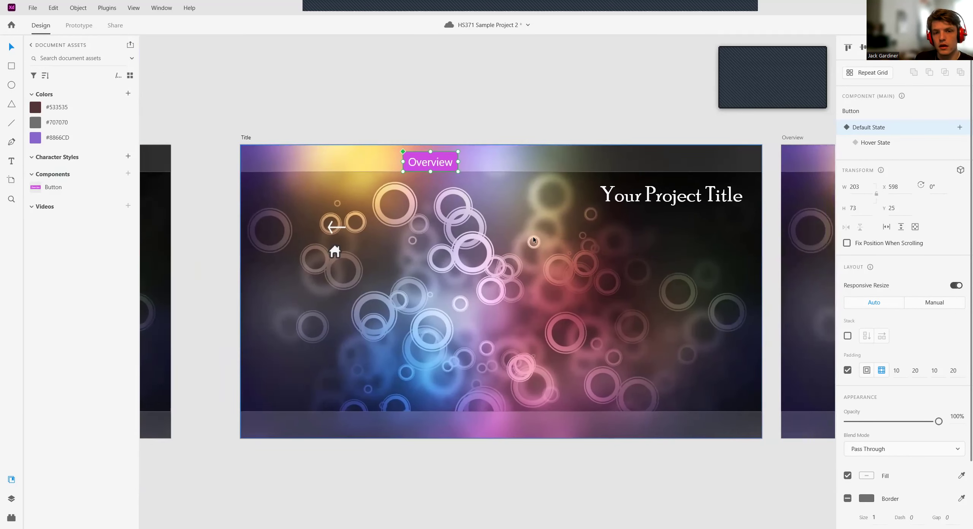
{"action": "scroll", "coordinate": [530, 223], "scroll_direction": "down", "scroll_amount": 3}
{"action": "left_click_drag", "start_coordinate": [534, 144], "coordinate": [505, 148]}
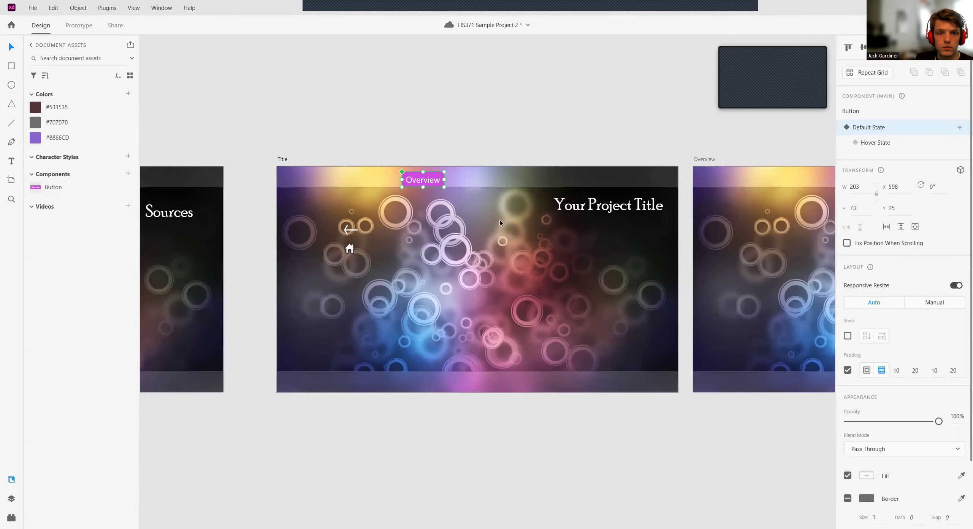
{"action": "scroll", "coordinate": [477, 229], "scroll_direction": "up", "scroll_amount": 2}
{"action": "scroll", "coordinate": [477, 229], "scroll_direction": "up", "scroll_amount": 1}
{"action": "left_click", "coordinate": [485, 196]}
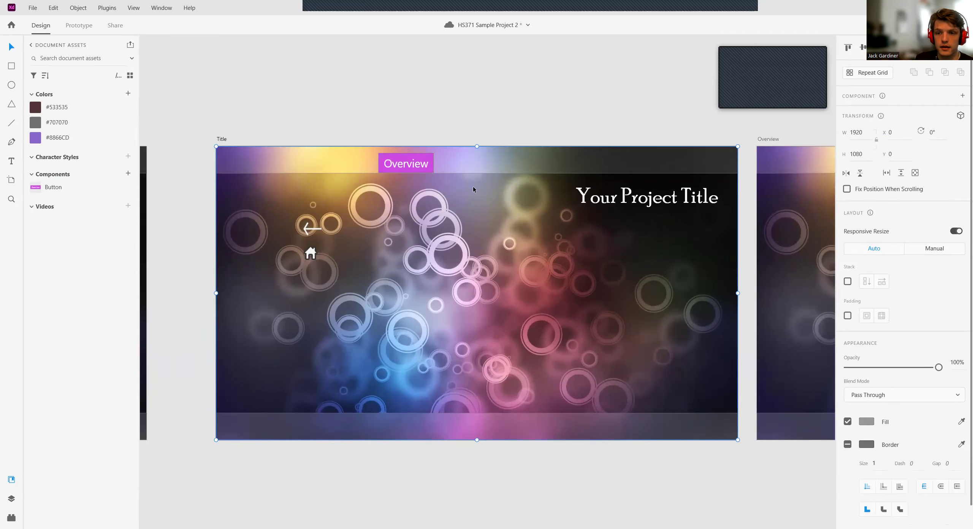
Step: Add a second Button instance to the lower band of the Title artboard, at about X 1524, Y 983
{"action": "scroll", "coordinate": [539, 224], "scroll_direction": "down", "scroll_amount": 3}
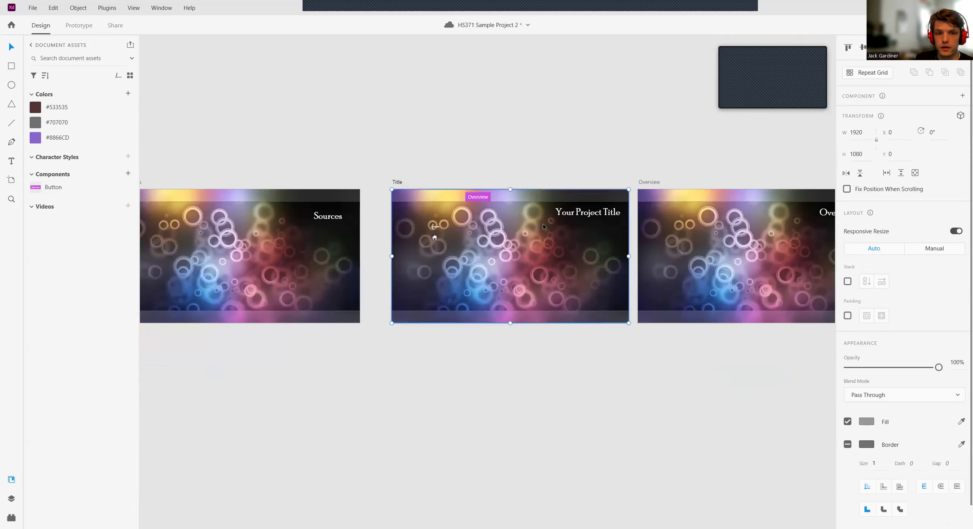
{"action": "scroll", "coordinate": [543, 224], "scroll_direction": "up", "scroll_amount": 2}
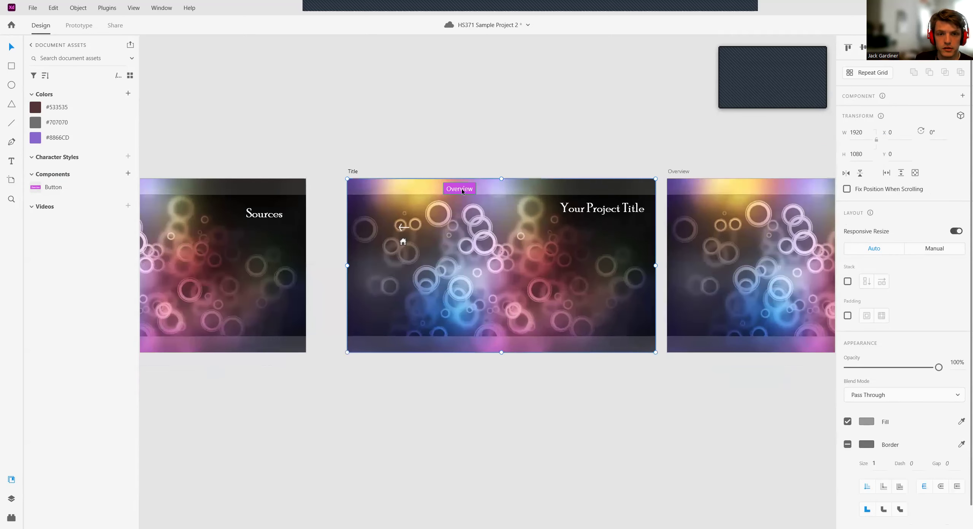
{"action": "left_click", "coordinate": [461, 188]}
{"action": "scroll", "coordinate": [500, 244], "scroll_direction": "up", "scroll_amount": 3}
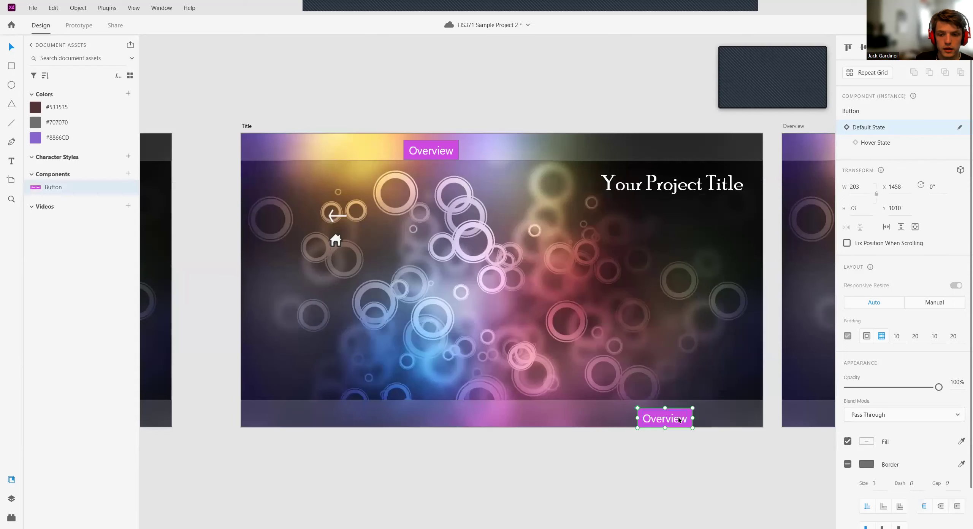
{"action": "left_click_drag", "start_coordinate": [664, 414], "coordinate": [683, 414]}
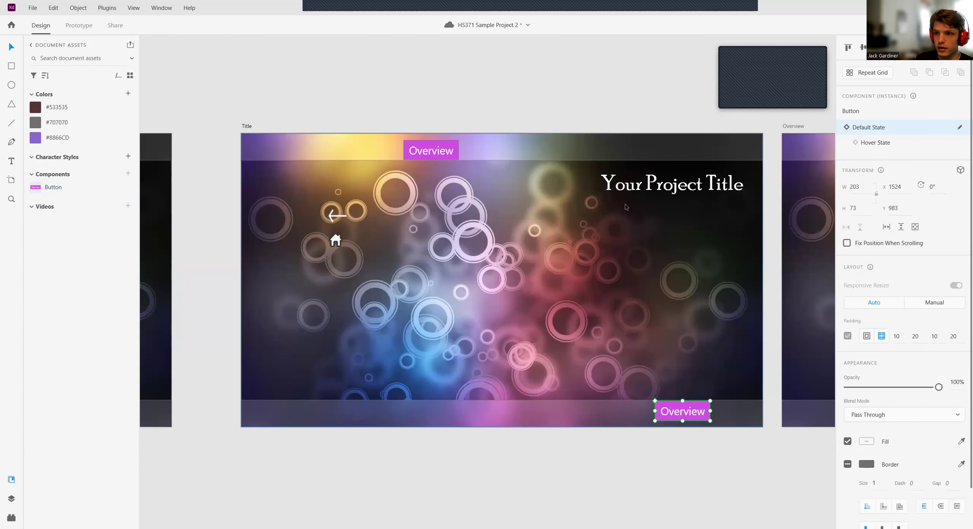
Step: Change the label of the lower button's Default State to "Sources"
{"action": "double_click", "coordinate": [683, 410]}
{"action": "double_click", "coordinate": [684, 411]}
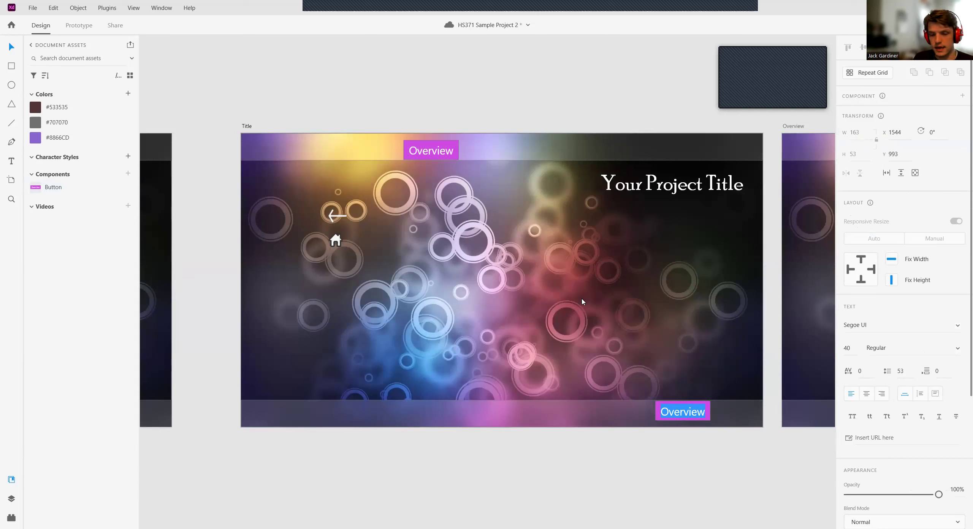
{"action": "type", "text": "Sources"}
{"action": "key", "text": "Escape"}
{"action": "left_click", "coordinate": [704, 406]}
{"action": "double_click", "coordinate": [700, 408]}
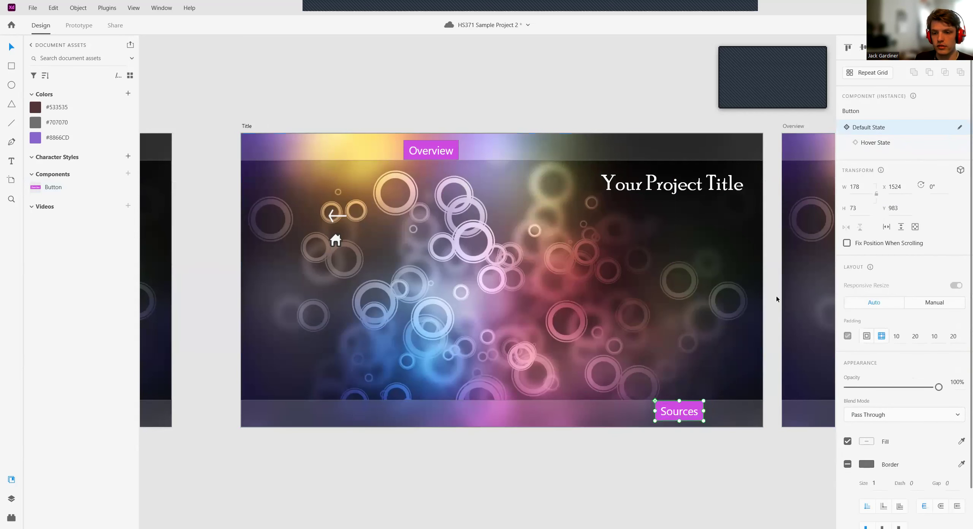
Step: Change the label of the lower button's Hover State to "Sources" and switch the instance back to its Default State
{"action": "left_click", "coordinate": [880, 144]}
{"action": "double_click", "coordinate": [693, 413]}
{"action": "type", "text": "Sources"}
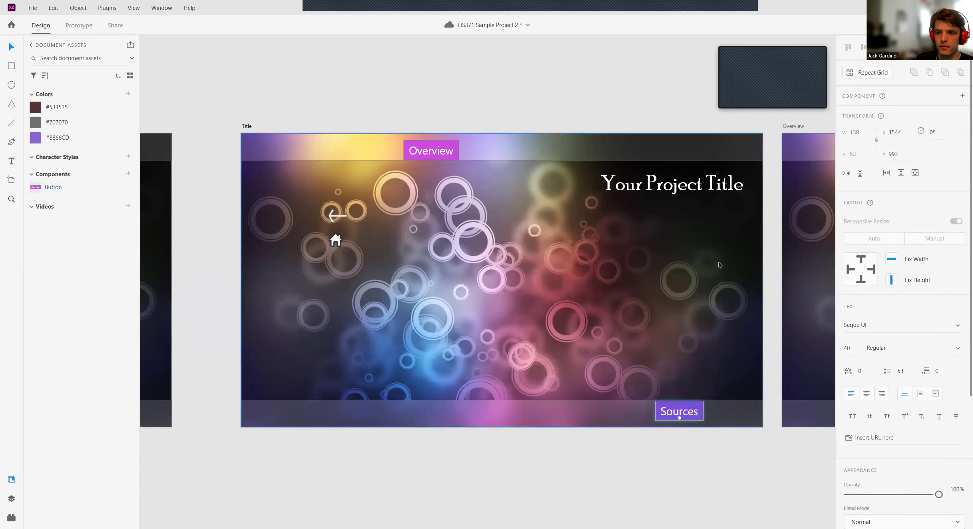
{"action": "left_click", "coordinate": [704, 416]}
{"action": "left_click", "coordinate": [717, 410]}
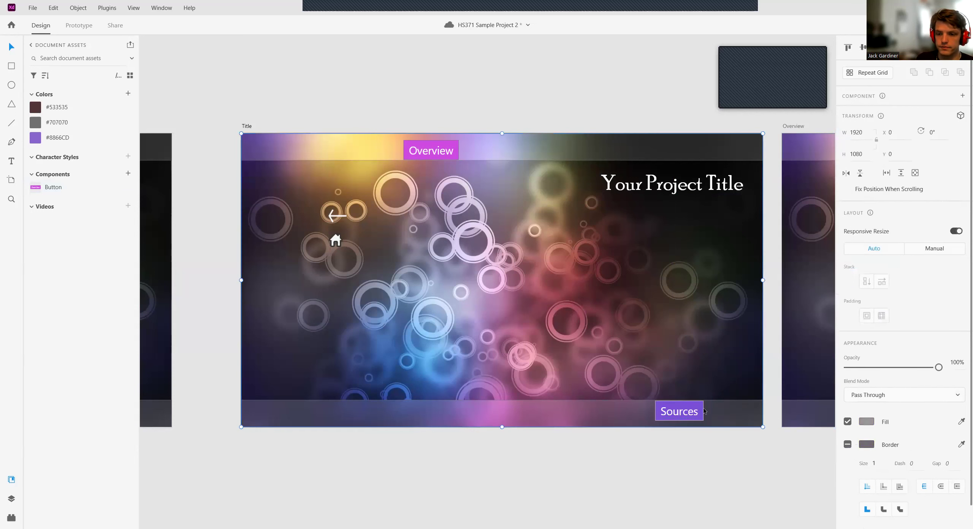
{"action": "left_click", "coordinate": [694, 412]}
{"action": "left_click", "coordinate": [875, 128]}
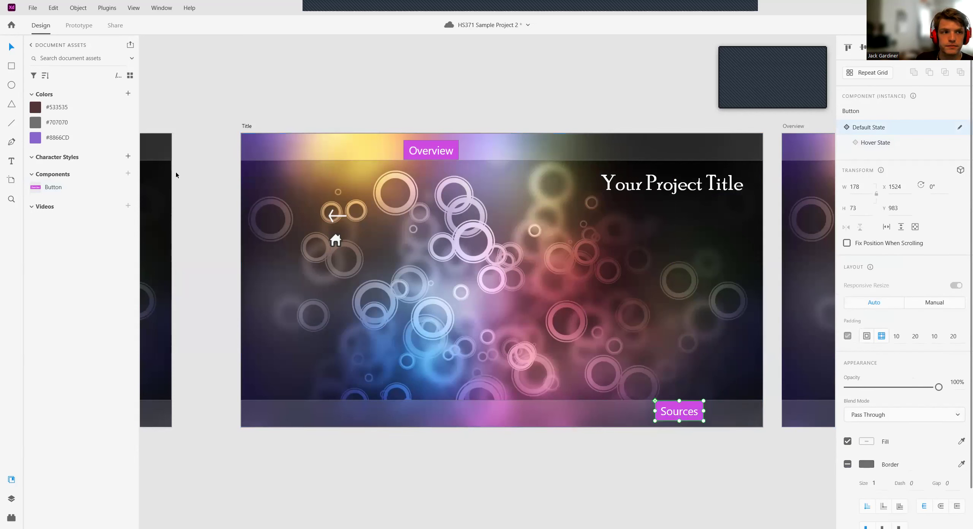
{"action": "left_click", "coordinate": [80, 26]}
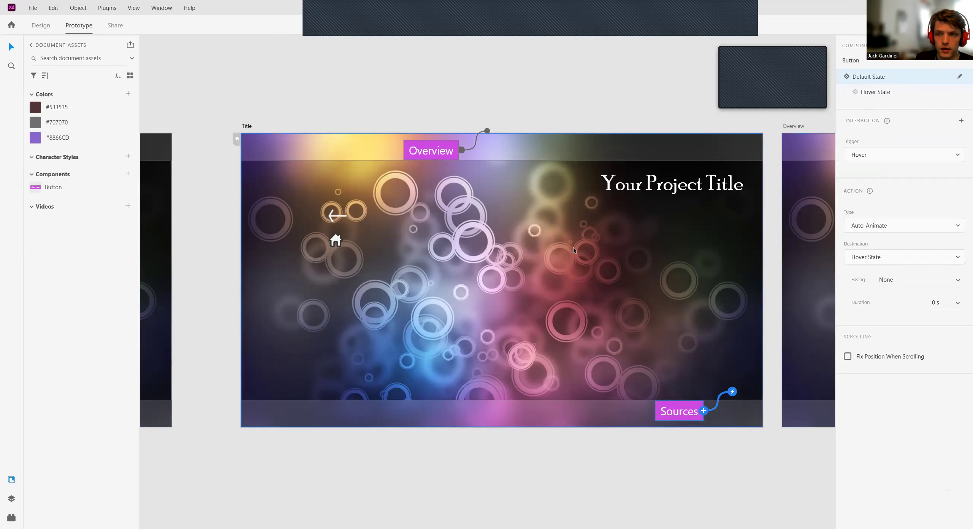
{"action": "left_click", "coordinate": [42, 25]}
Step: Delete the Prognosis and Treatment artboards
{"action": "left_click_drag", "start_coordinate": [686, 269], "coordinate": [265, 263]}
{"action": "scroll", "coordinate": [264, 260], "scroll_direction": "down", "scroll_amount": 5}
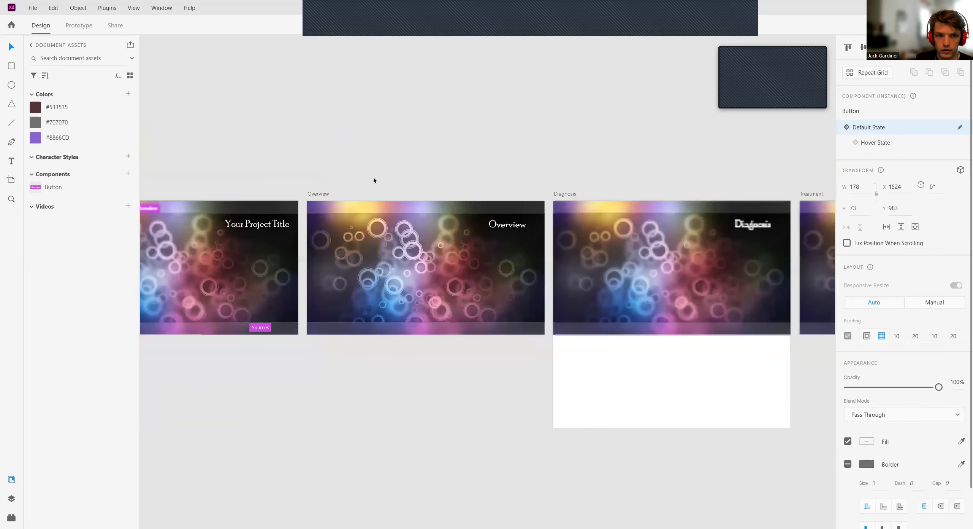
{"action": "scroll", "coordinate": [176, 150], "scroll_direction": "right", "scroll_amount": 10}
{"action": "scroll", "coordinate": [387, 125], "scroll_direction": "right", "scroll_amount": 5}
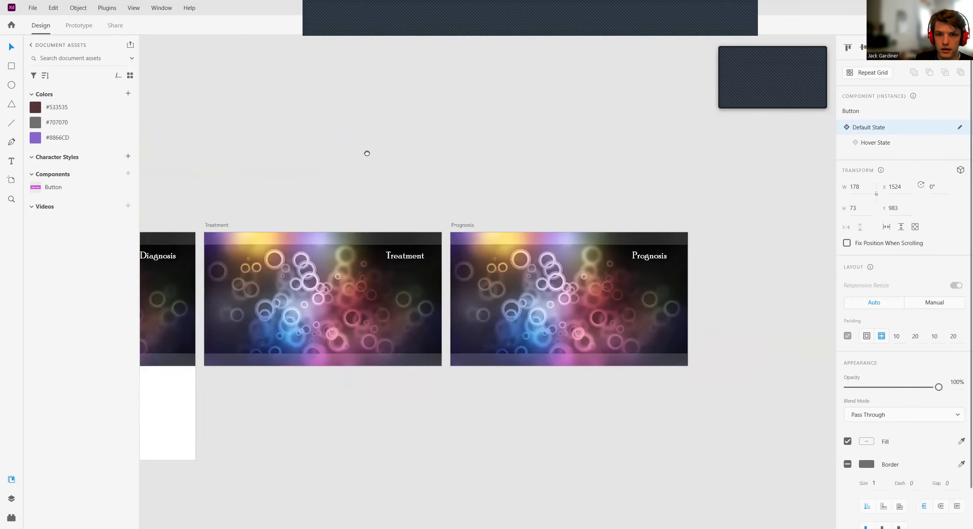
{"action": "scroll", "coordinate": [368, 153], "scroll_direction": "left", "scroll_amount": 3}
{"action": "left_click", "coordinate": [610, 221]}
{"action": "key", "text": "Delete"}
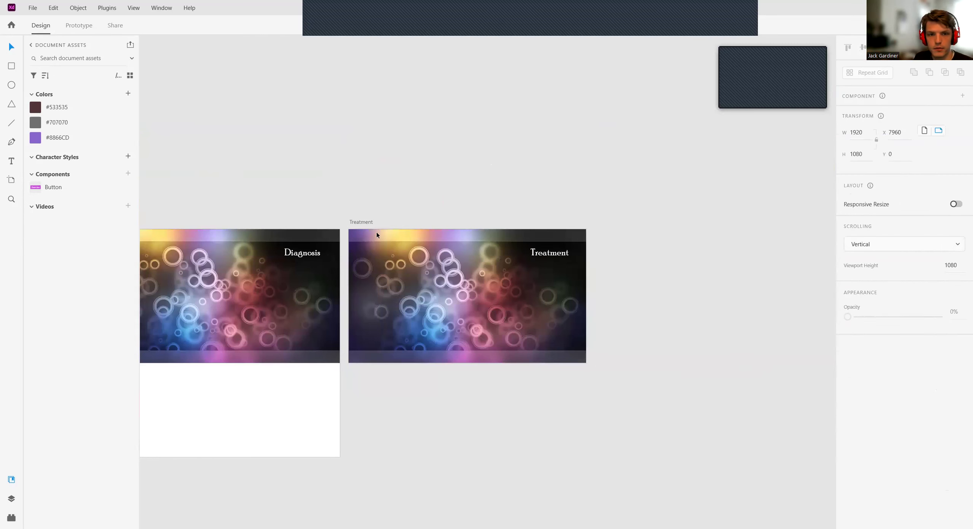
{"action": "left_click", "coordinate": [368, 219]}
{"action": "key", "text": "Delete"}
Step: Add another Button instance to the upper band of the Title artboard beside Overview, at about X 1122, Y 25
{"action": "left_click_drag", "start_coordinate": [558, 167], "coordinate": [637, 157]}
{"action": "left_click_drag", "start_coordinate": [441, 148], "coordinate": [756, 146]}
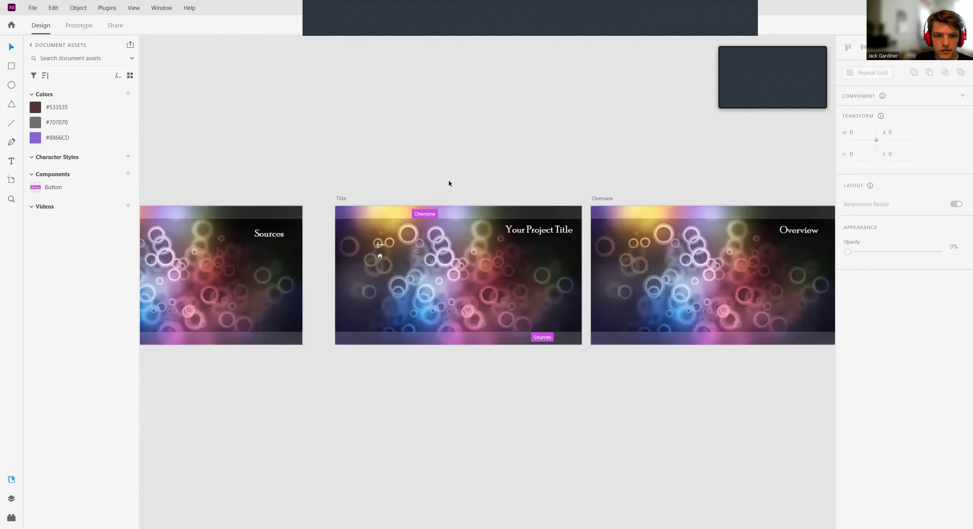
{"action": "scroll", "coordinate": [450, 181], "scroll_direction": "up", "scroll_amount": 3}
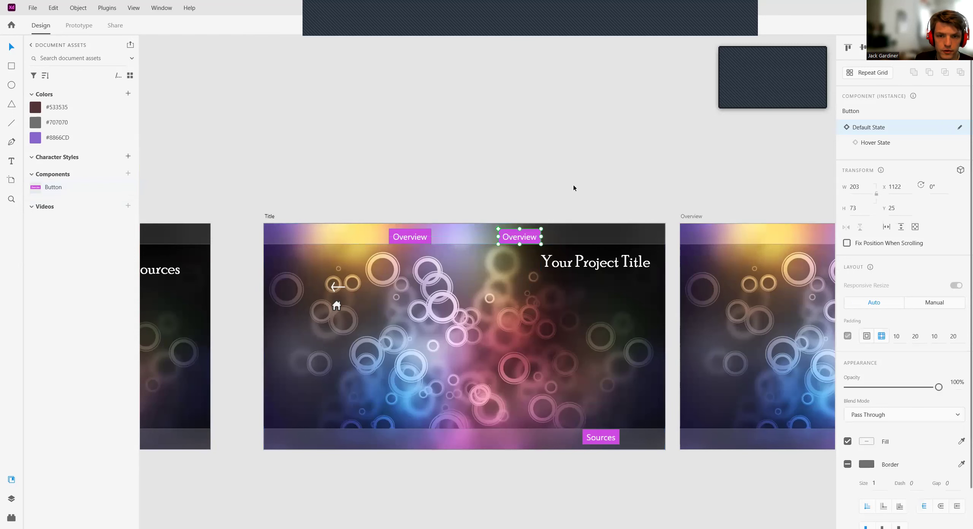
{"action": "left_click", "coordinate": [530, 232]}
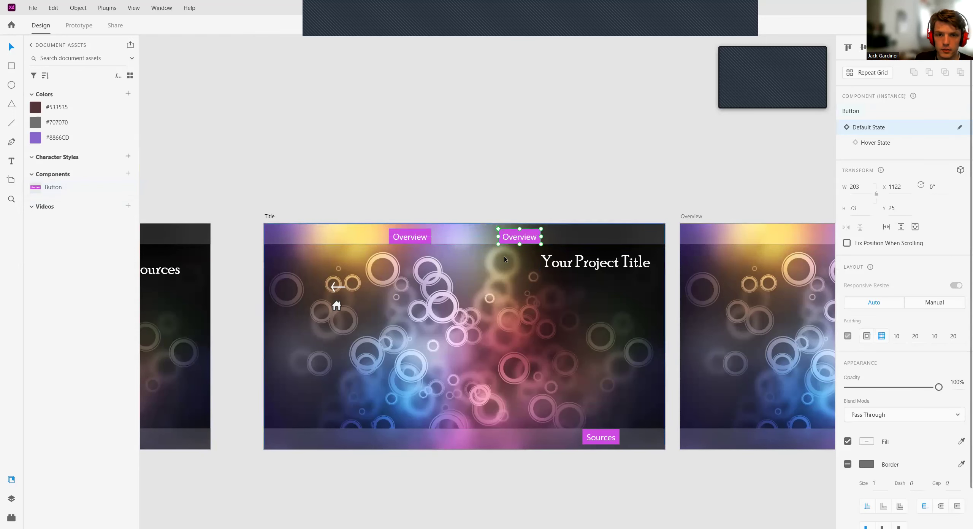
Step: Change the label of the new upper button's Default State to "Diagnosis"
{"action": "double_click", "coordinate": [521, 238]}
{"action": "double_click", "coordinate": [525, 237]}
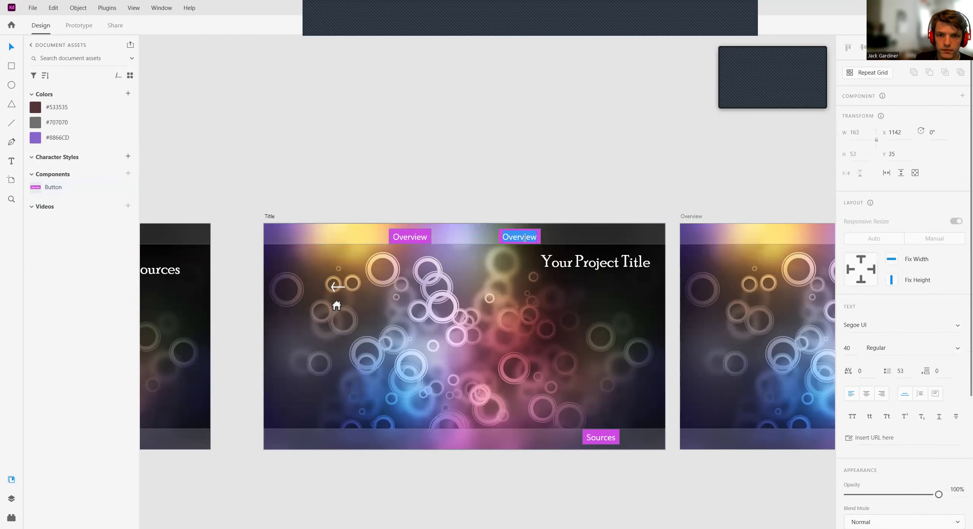
{"action": "type", "text": "Diagnosis"}
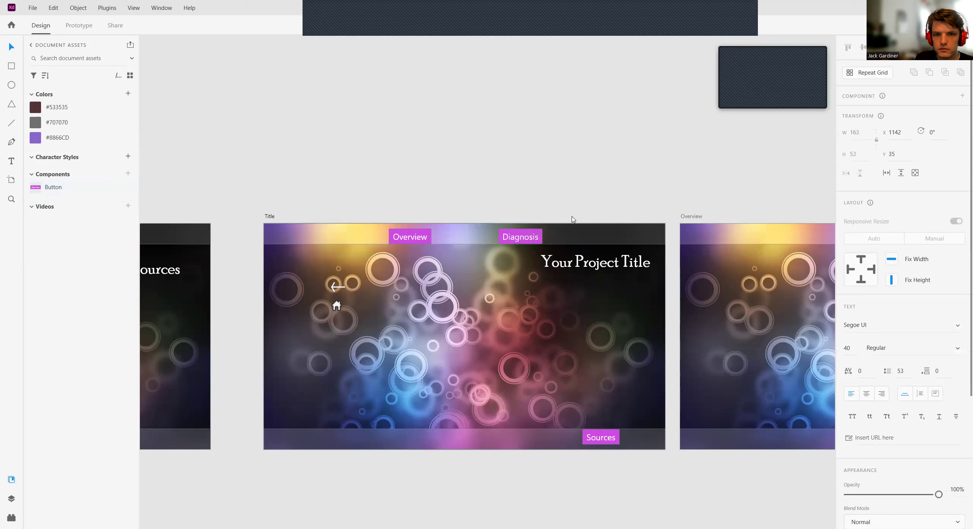
{"action": "left_click", "coordinate": [497, 297]}
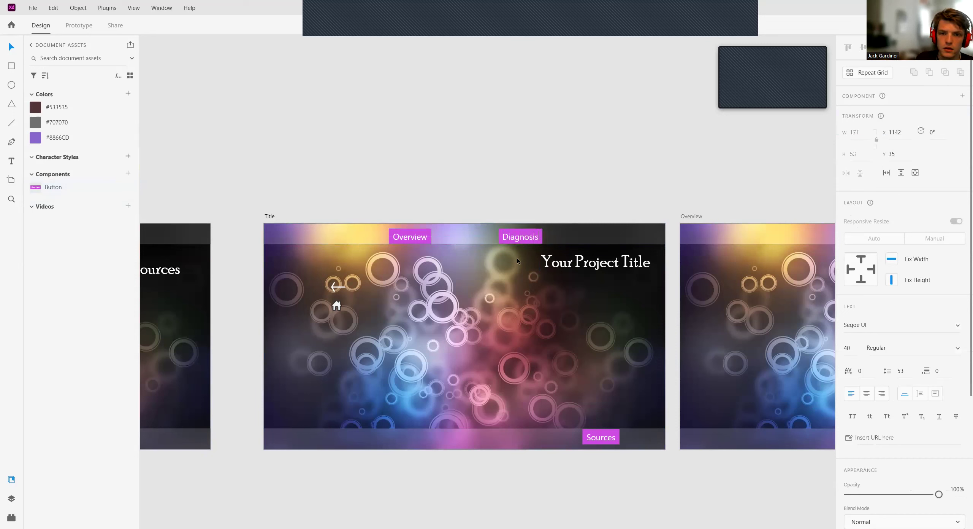
Step: Change the new upper button's Hover State label to "Diagnosis" and switch the instance back to its Default State
{"action": "left_click", "coordinate": [537, 235]}
{"action": "left_click", "coordinate": [875, 143]}
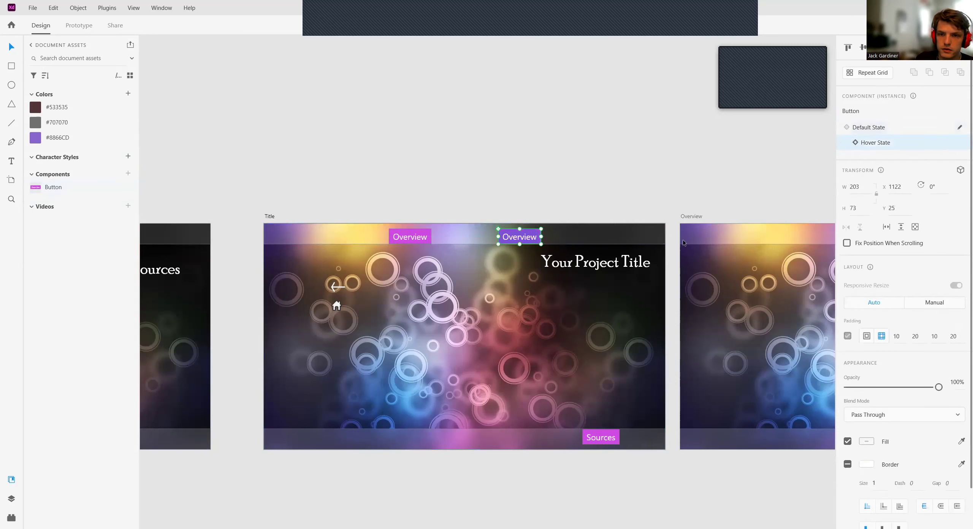
{"action": "double_click", "coordinate": [528, 238]}
{"action": "double_click", "coordinate": [527, 239]}
{"action": "type", "text": "Diagnosis"}
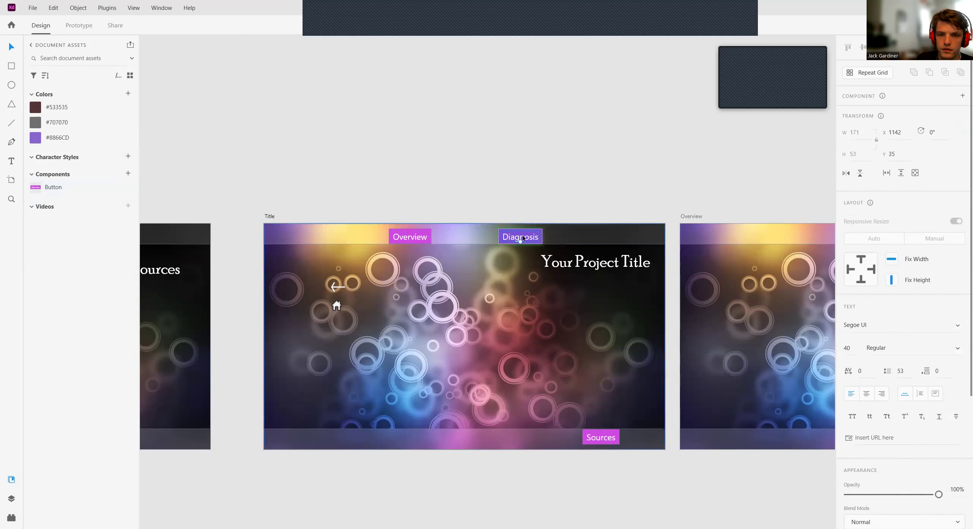
{"action": "key", "text": "Escape"}
{"action": "key", "text": "Escape"}
{"action": "left_click", "coordinate": [914, 132]}
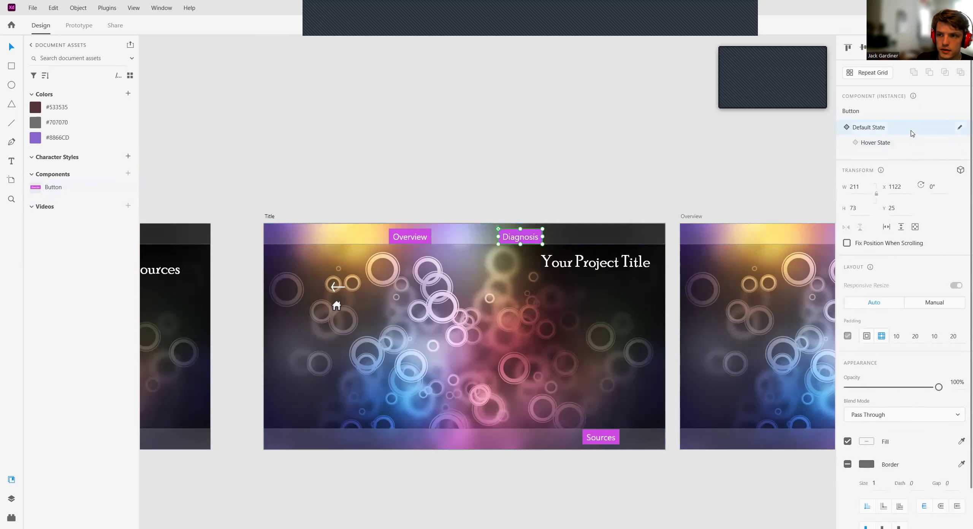
Step: Examine the interaction links of the Title artboard's buttons and the neighbouring Overview and Sources artboards in Prototype mode
{"action": "key", "text": "ctrl+Tab"}
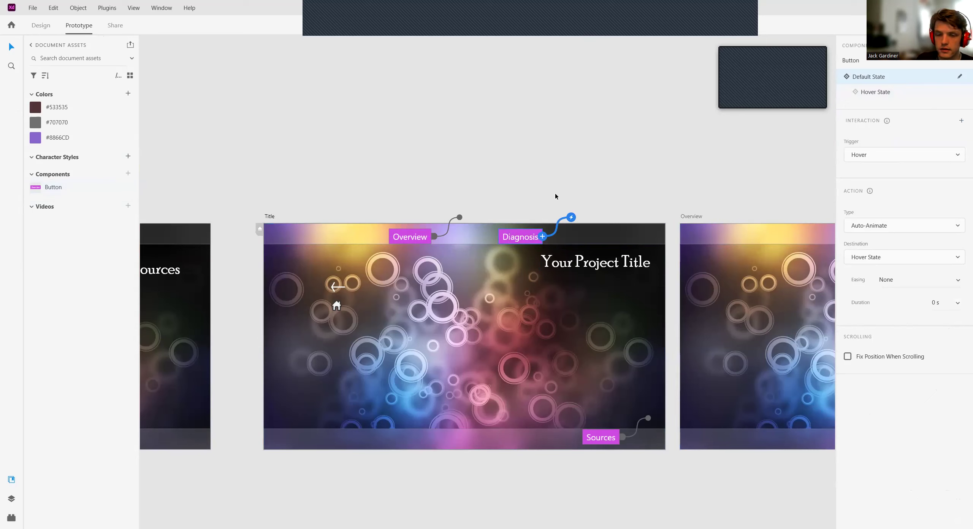
{"action": "left_click", "coordinate": [42, 26]}
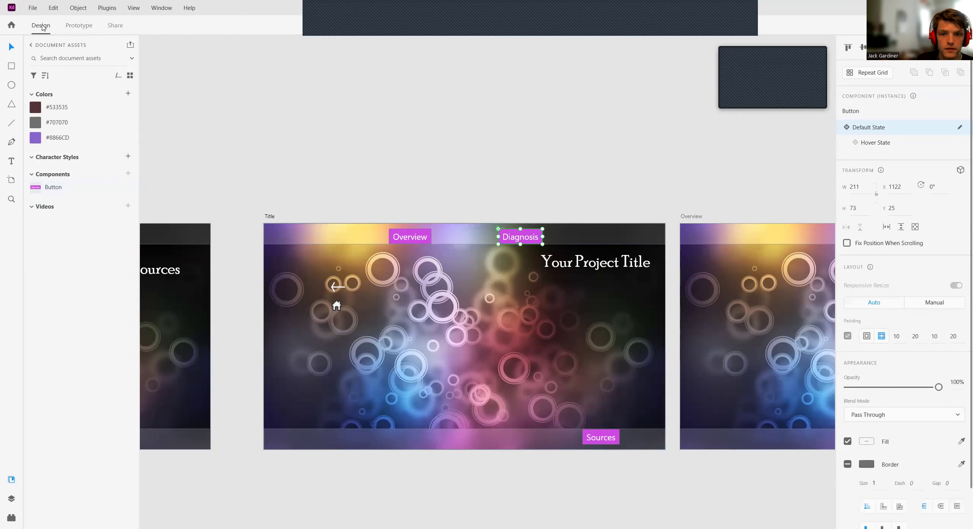
{"action": "left_click", "coordinate": [457, 344]}
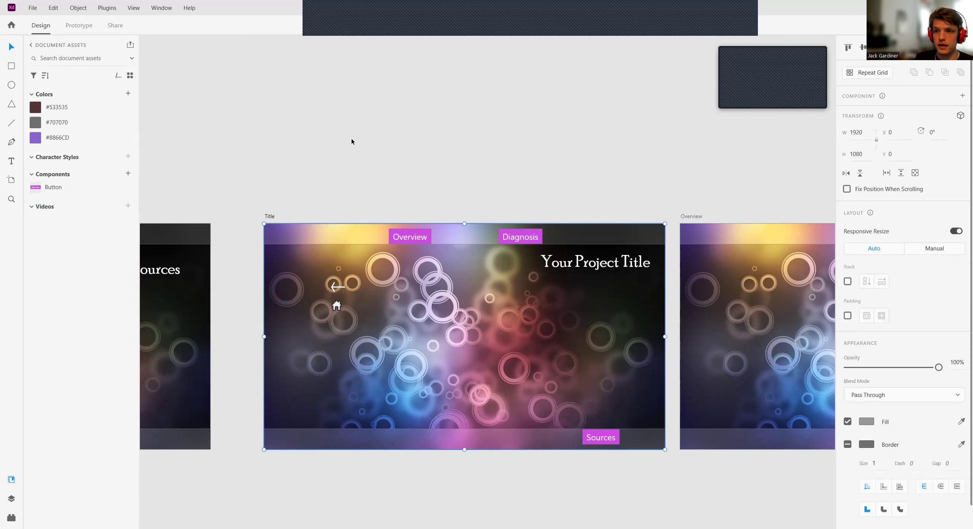
{"action": "left_click", "coordinate": [79, 26]}
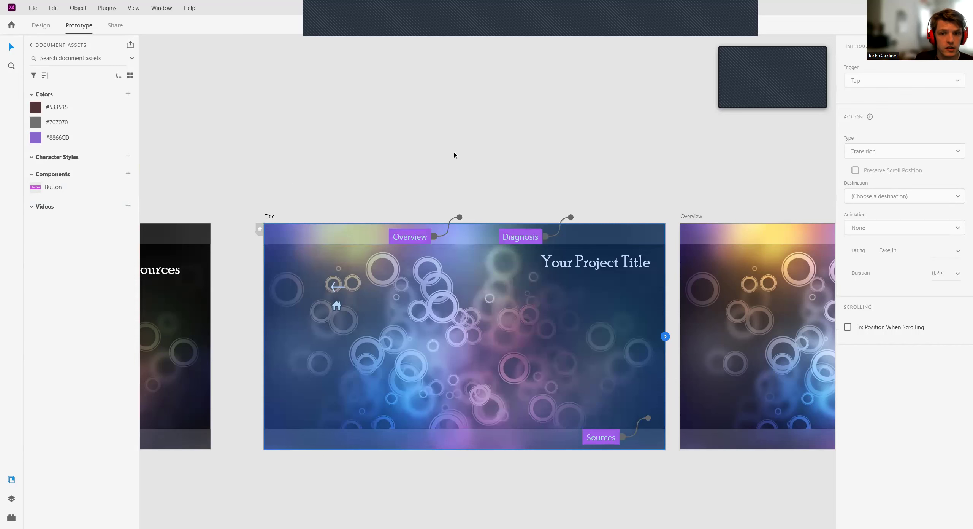
{"action": "left_click", "coordinate": [698, 217]}
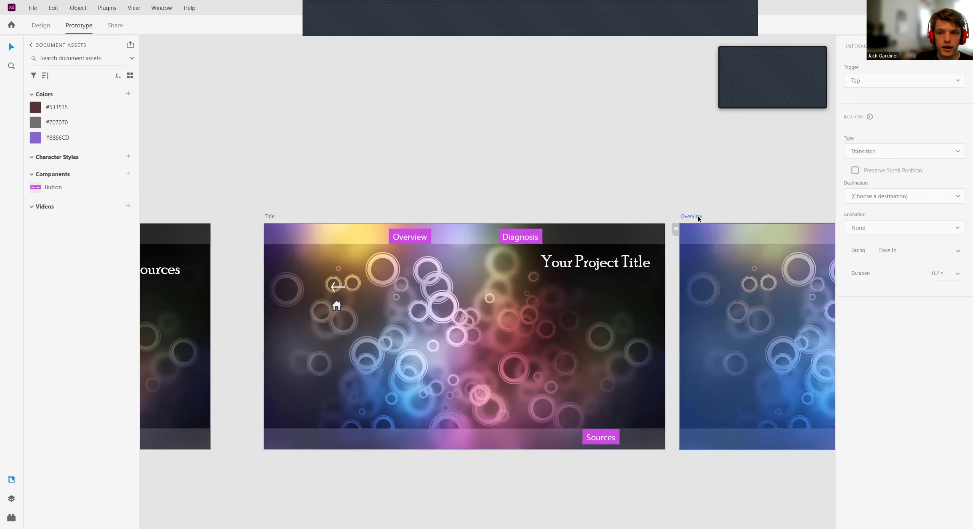
{"action": "scroll", "coordinate": [572, 148], "scroll_direction": "left", "scroll_amount": 5}
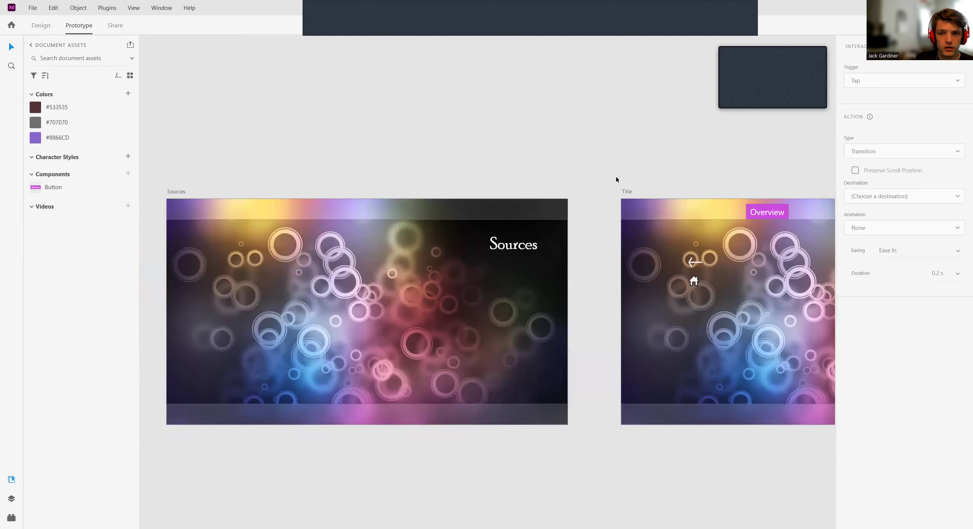
Step: Make the Title artboard the home screen that starts the prototype flow
{"action": "scroll", "coordinate": [494, 193], "scroll_direction": "right", "scroll_amount": 8}
{"action": "scroll", "coordinate": [623, 135], "scroll_direction": "left", "scroll_amount": 10}
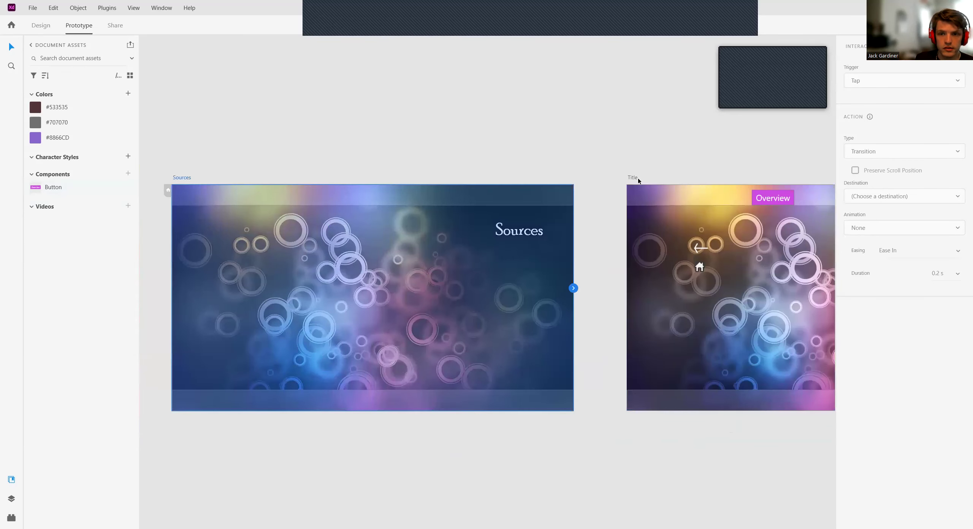
{"action": "left_click", "coordinate": [636, 178]}
{"action": "left_click_drag", "start_coordinate": [665, 127], "coordinate": [317, 151]}
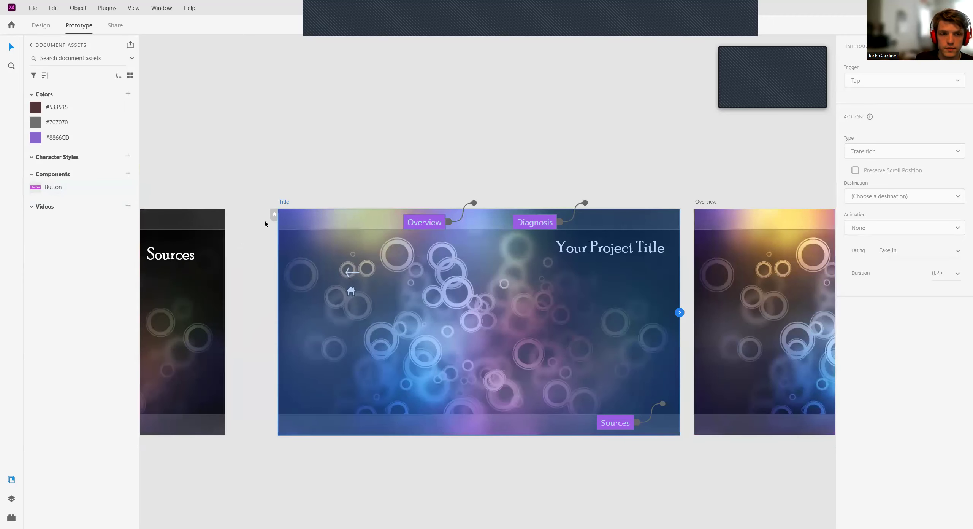
{"action": "left_click", "coordinate": [275, 214]}
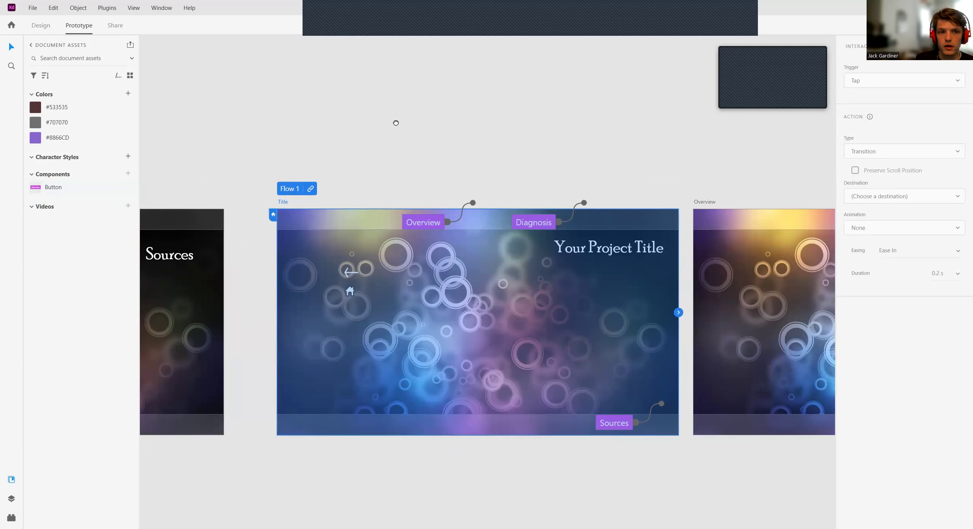
Step: Preview the prototype from the Title artboard to check its buttons, and close the preview
{"action": "scroll", "coordinate": [395, 122], "scroll_direction": "right", "scroll_amount": 2}
{"action": "scroll", "coordinate": [414, 109], "scroll_direction": "left", "scroll_amount": 4}
{"action": "left_click_drag", "start_coordinate": [475, 88], "coordinate": [456, 117]}
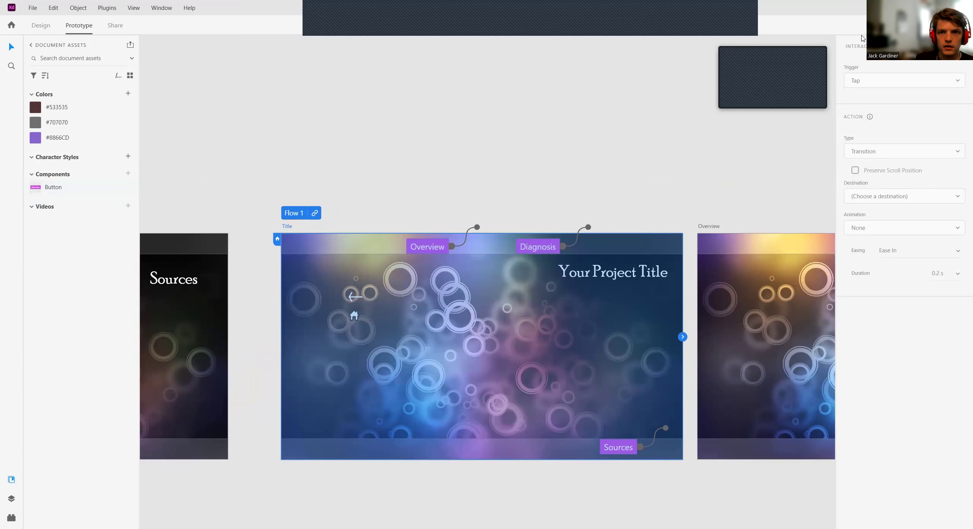
{"action": "left_click", "coordinate": [305, 527]}
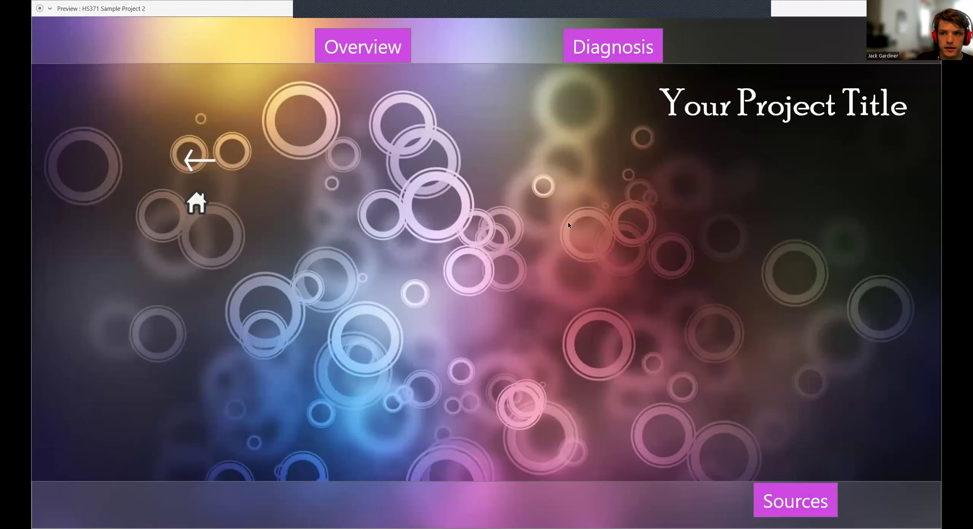
{"action": "left_click", "coordinate": [930, 8]}
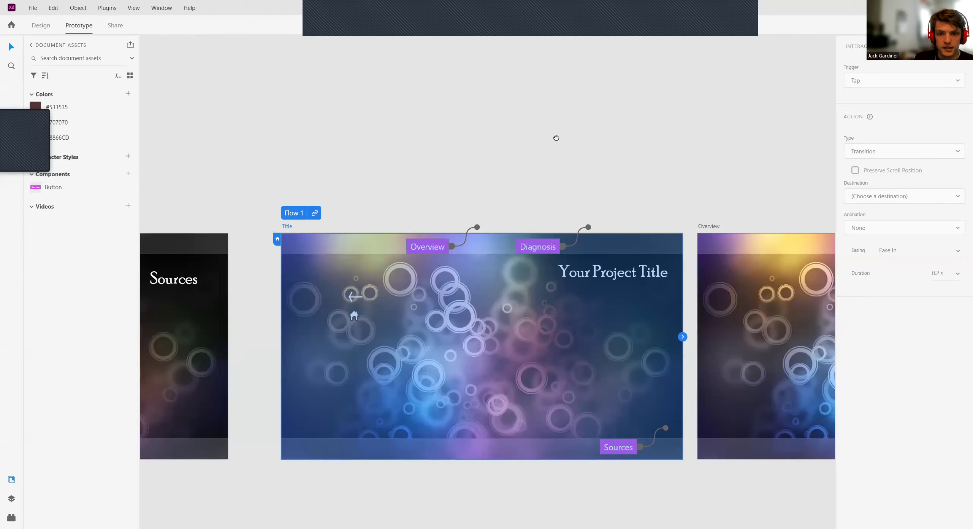
Step: Link the Overview button's Hover State on the Title artboard to the Overview artboard on Tap
{"action": "left_click", "coordinate": [566, 125]}
{"action": "left_click_drag", "start_coordinate": [511, 150], "coordinate": [527, 128]}
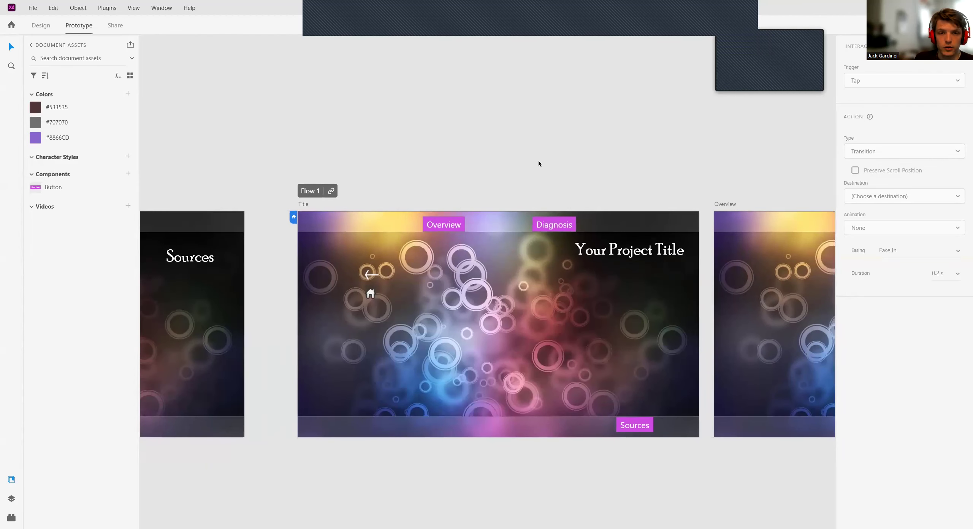
{"action": "left_click_drag", "start_coordinate": [610, 141], "coordinate": [534, 127]}
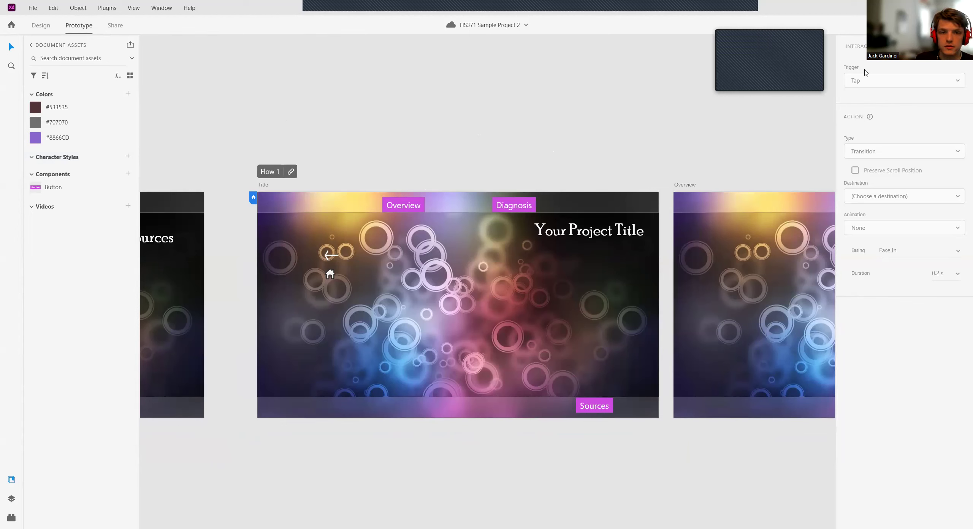
{"action": "left_click", "coordinate": [408, 205]}
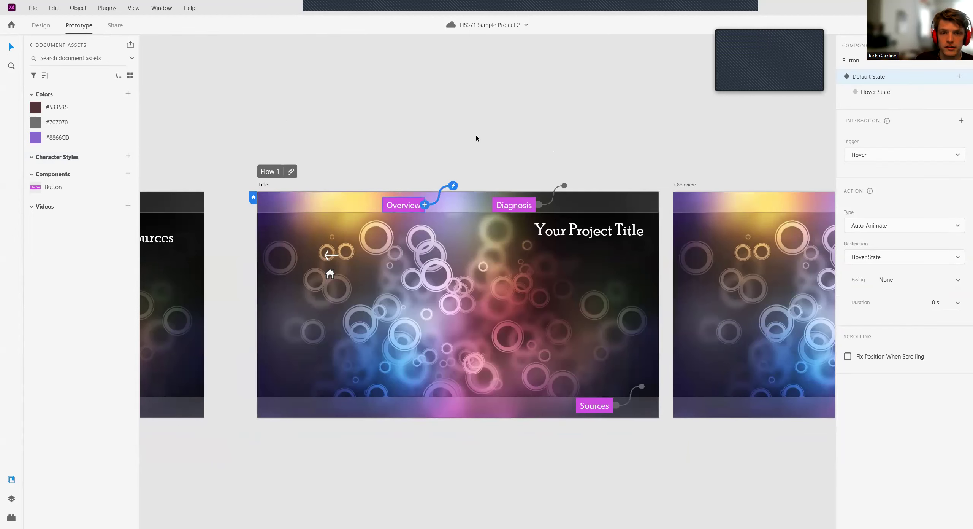
{"action": "left_click", "coordinate": [890, 93]}
{"action": "left_click_drag", "start_coordinate": [606, 131], "coordinate": [224, 155]}
{"action": "left_click_drag", "start_coordinate": [475, 93], "coordinate": [337, 102]}
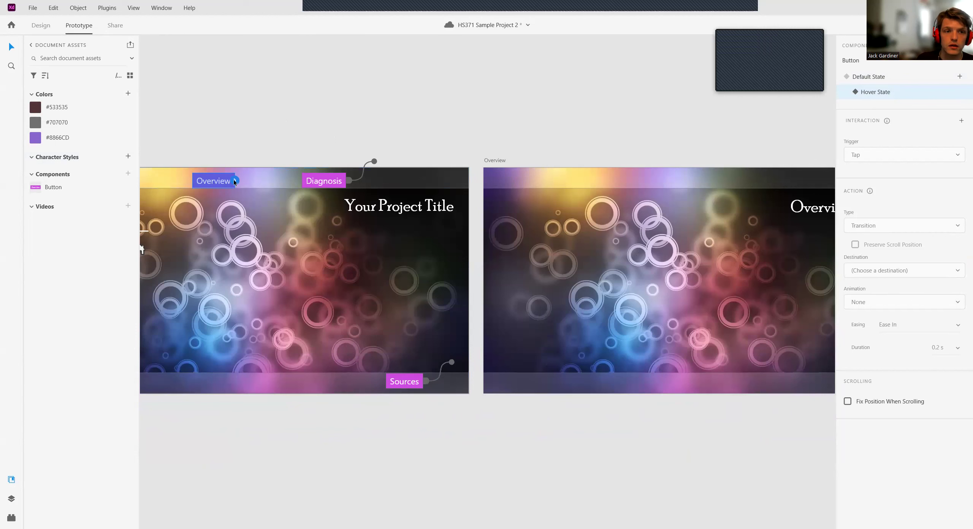
{"action": "left_click_drag", "start_coordinate": [270, 140], "coordinate": [621, 270]}
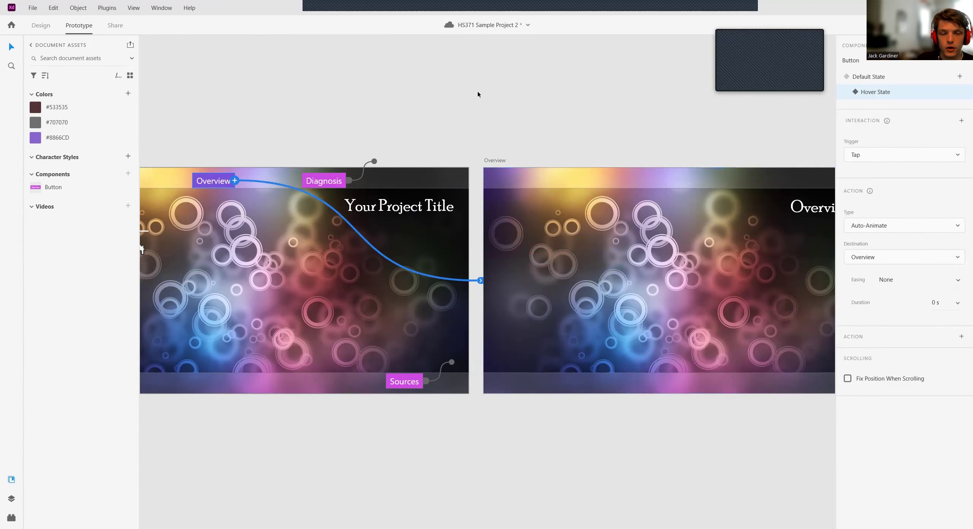
{"action": "left_click_drag", "start_coordinate": [418, 102], "coordinate": [567, 98]}
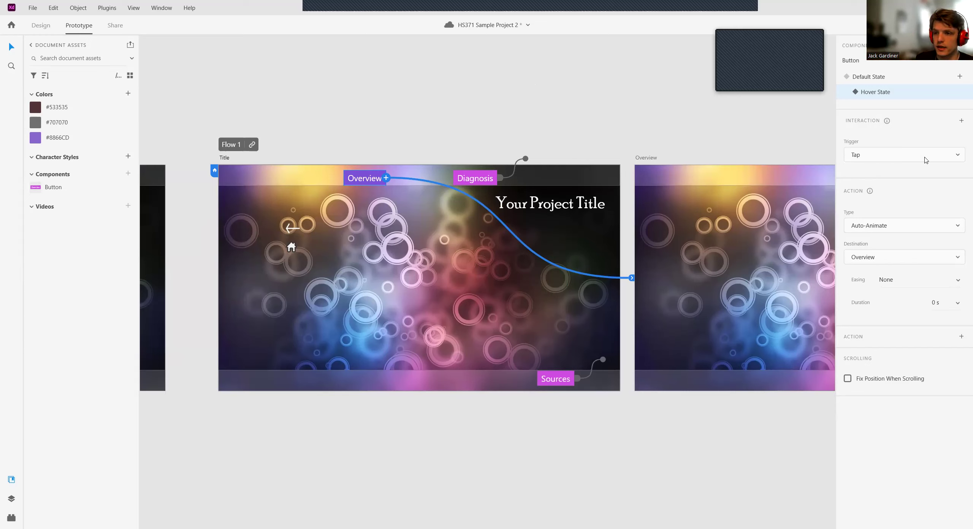
Step: Make the Overview button's link a Transition with Slide Left animation, Ease Out easing and 0.3 s duration
{"action": "left_click", "coordinate": [925, 228]}
{"action": "left_click", "coordinate": [905, 193]}
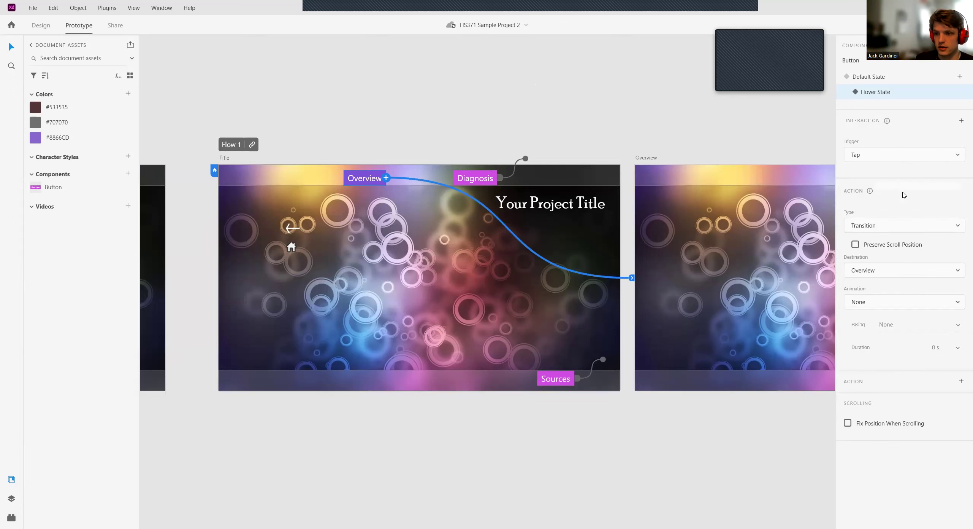
{"action": "scroll", "coordinate": [691, 127], "scroll_direction": "right", "scroll_amount": 5}
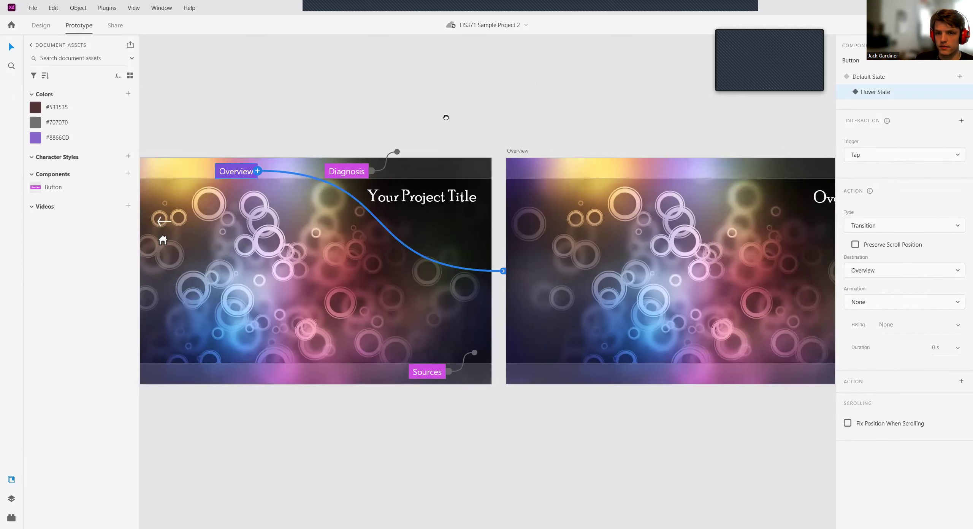
{"action": "scroll", "coordinate": [475, 92], "scroll_direction": "left", "scroll_amount": 3}
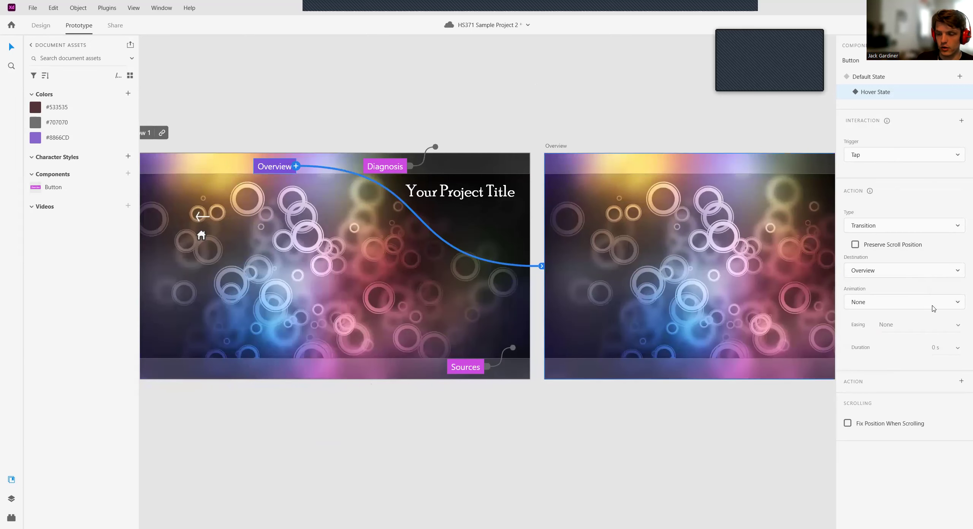
{"action": "left_click", "coordinate": [959, 302]}
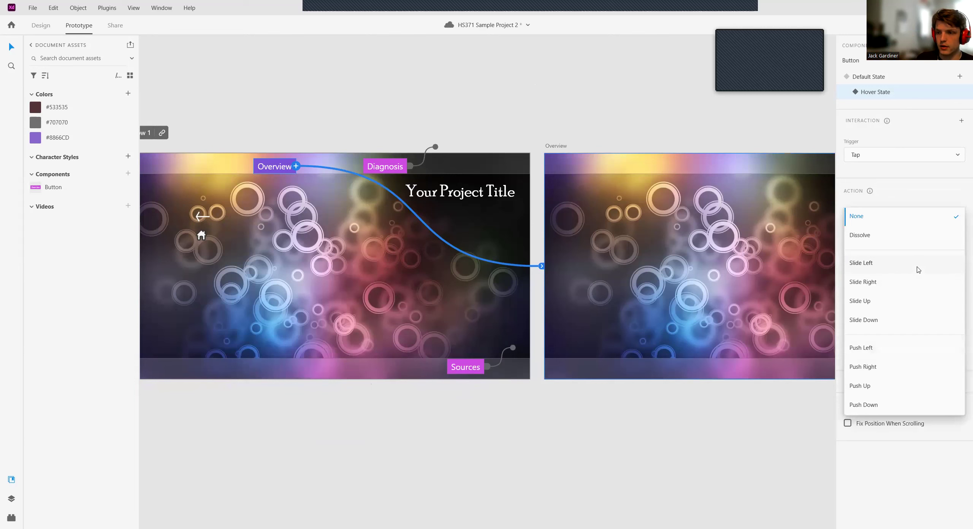
{"action": "left_click", "coordinate": [919, 269]}
{"action": "left_click", "coordinate": [958, 325]}
{"action": "left_click", "coordinate": [932, 329]}
{"action": "left_click", "coordinate": [942, 347]}
{"action": "type", "text": "0.3"}
{"action": "key", "text": "Return"}
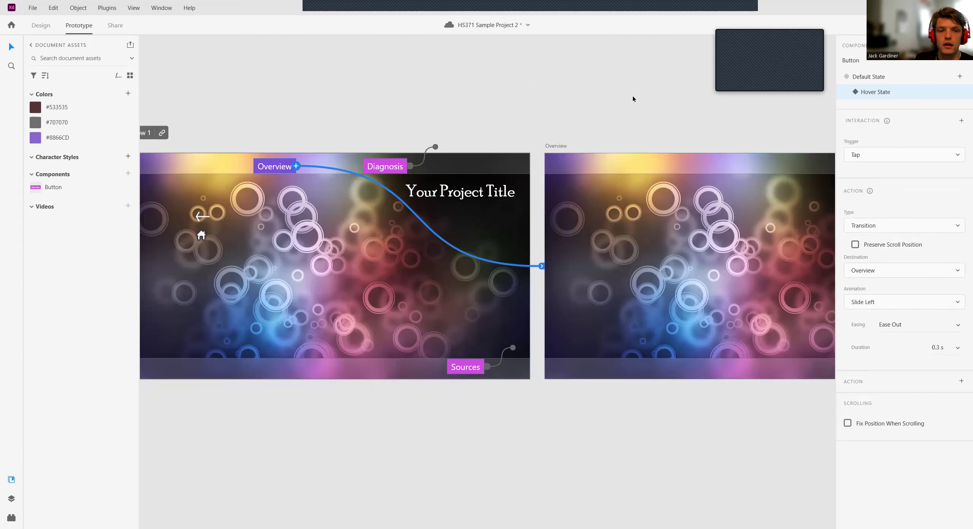
Step: Return the Overview button to its Default State and clear the selection
{"action": "scroll", "coordinate": [633, 96], "scroll_direction": "right", "scroll_amount": 3}
{"action": "scroll", "coordinate": [591, 96], "scroll_direction": "left", "scroll_amount": 1}
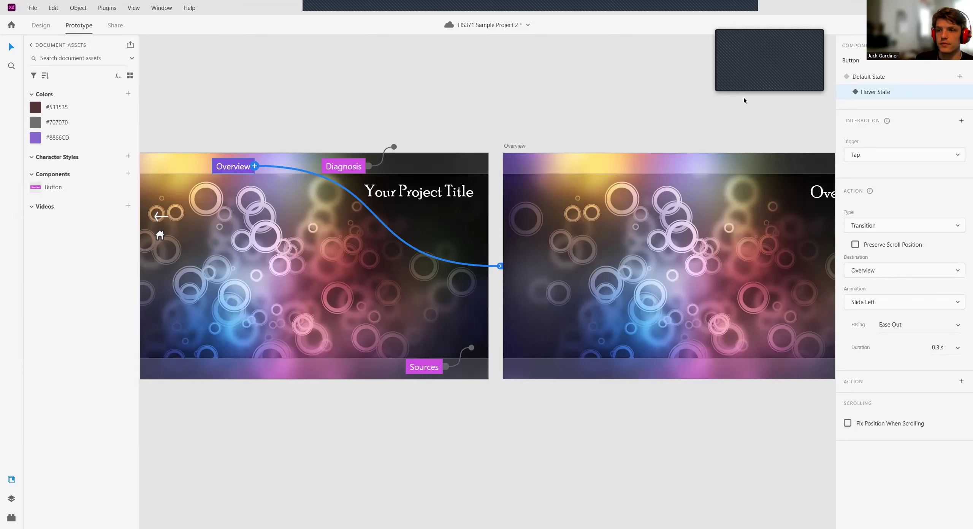
{"action": "left_click", "coordinate": [889, 78]}
{"action": "left_click", "coordinate": [373, 120]}
Step: Link the Diagnosis button's Hover State on the Title artboard to the Diagnosis artboard, keeping the Slide Left transition
{"action": "left_click", "coordinate": [344, 166]}
{"action": "left_click", "coordinate": [891, 93]}
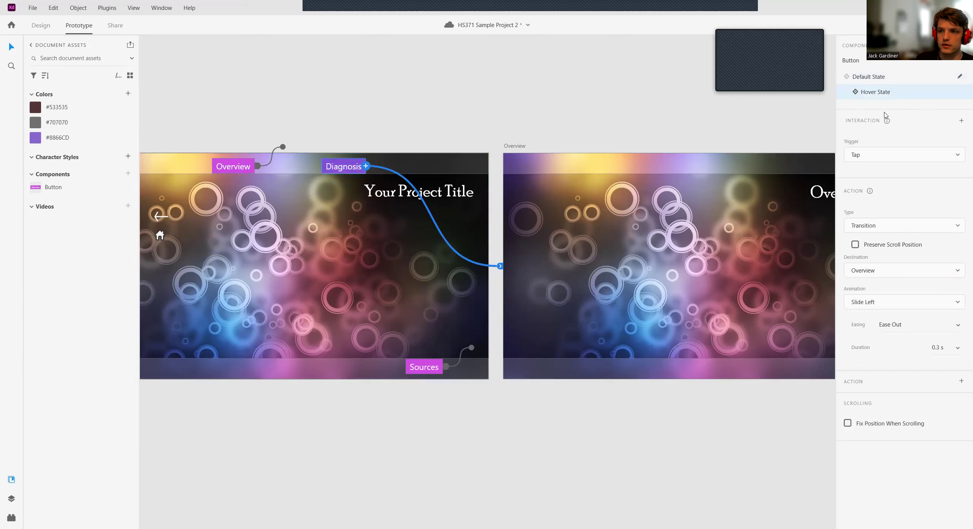
{"action": "left_click_drag", "start_coordinate": [606, 89], "coordinate": [456, 101]}
{"action": "left_click_drag", "start_coordinate": [355, 310], "coordinate": [392, 311]}
{"action": "left_click_drag", "start_coordinate": [387, 277], "coordinate": [814, 357]}
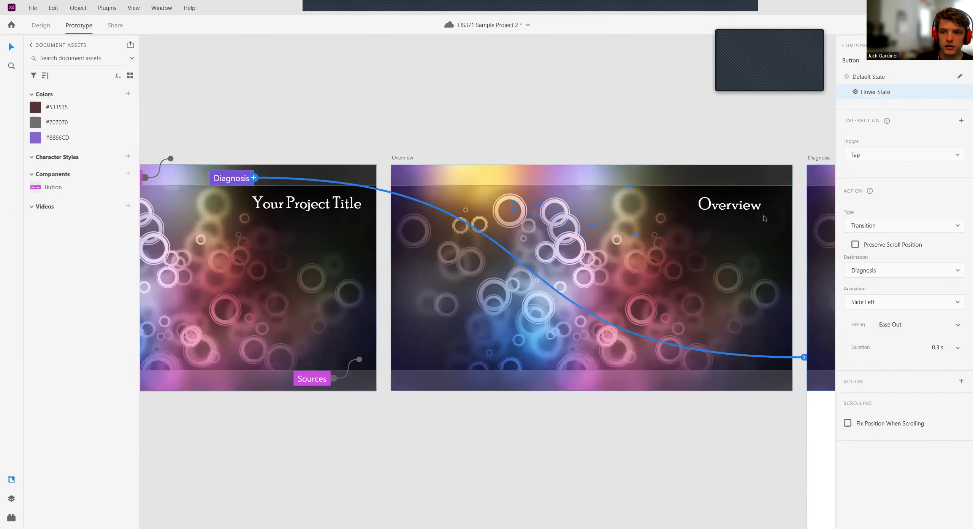
{"action": "left_click_drag", "start_coordinate": [359, 115], "coordinate": [673, 119]}
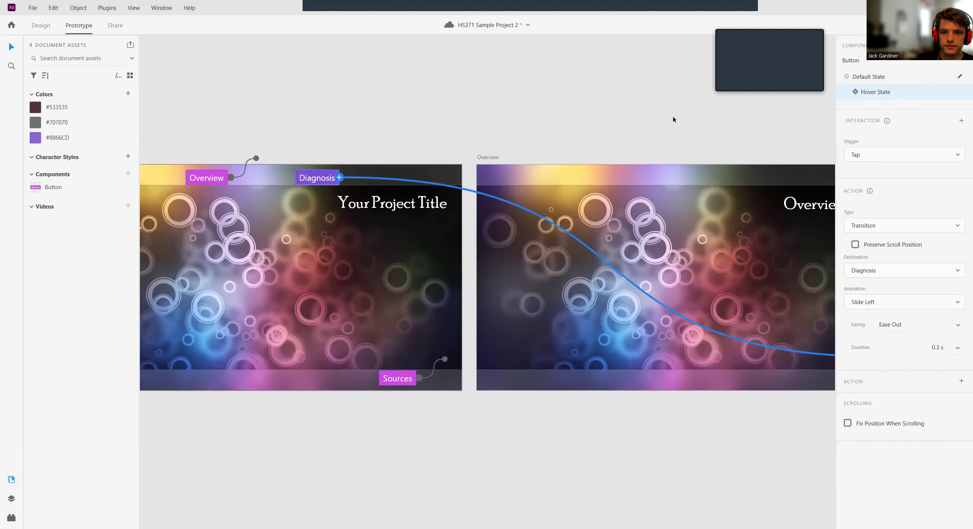
{"action": "left_click_drag", "start_coordinate": [467, 91], "coordinate": [626, 89]}
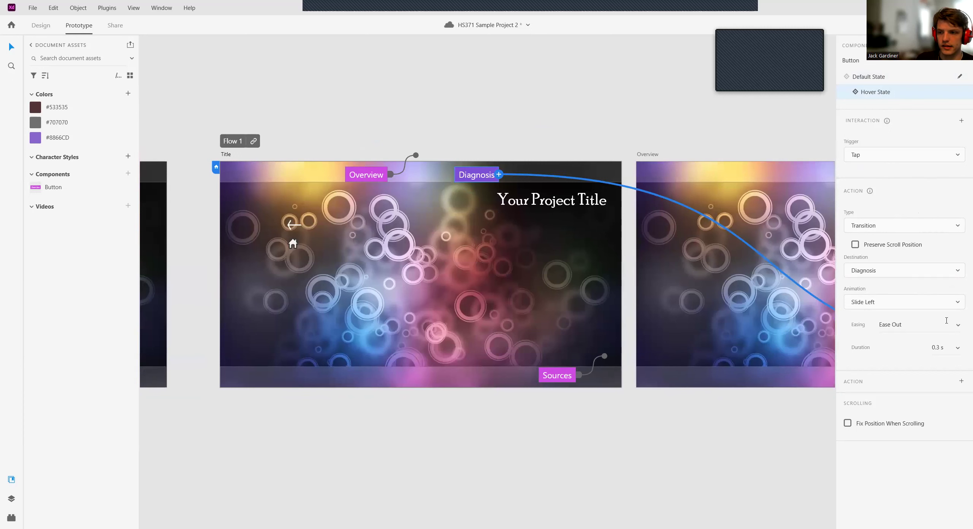
{"action": "left_click_drag", "start_coordinate": [602, 112], "coordinate": [542, 97]}
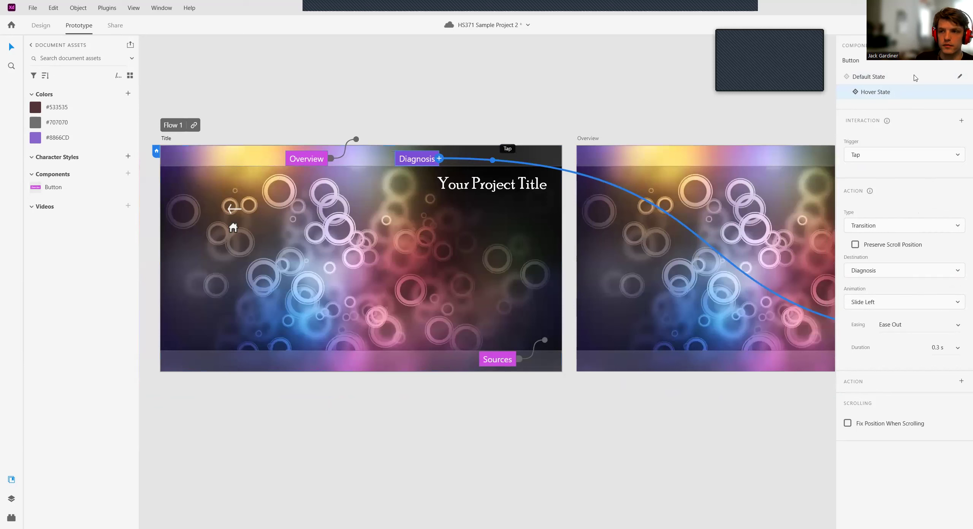
Step: Check the Hover State links of the Overview and Diagnosis buttons, and leave both in their Default State
{"action": "left_click", "coordinate": [357, 140]}
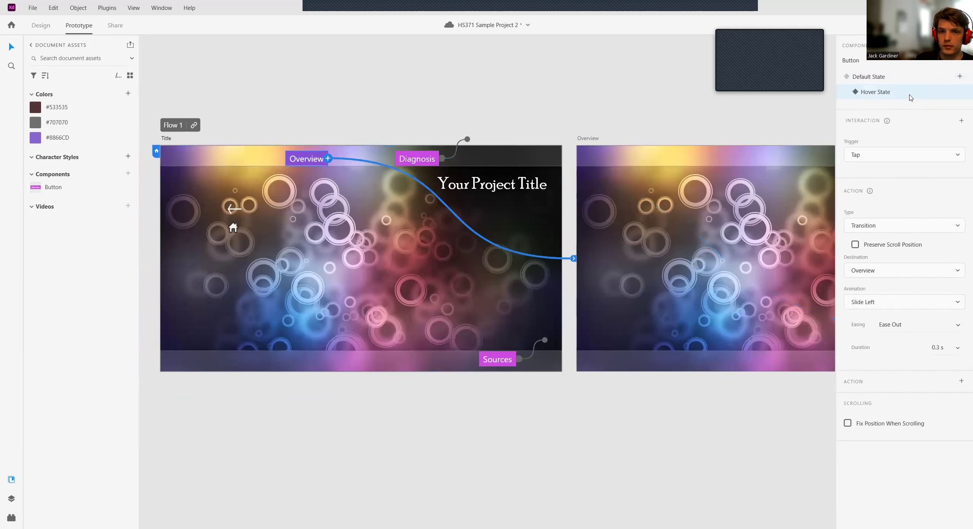
{"action": "left_click", "coordinate": [908, 79]}
{"action": "left_click", "coordinate": [429, 159]}
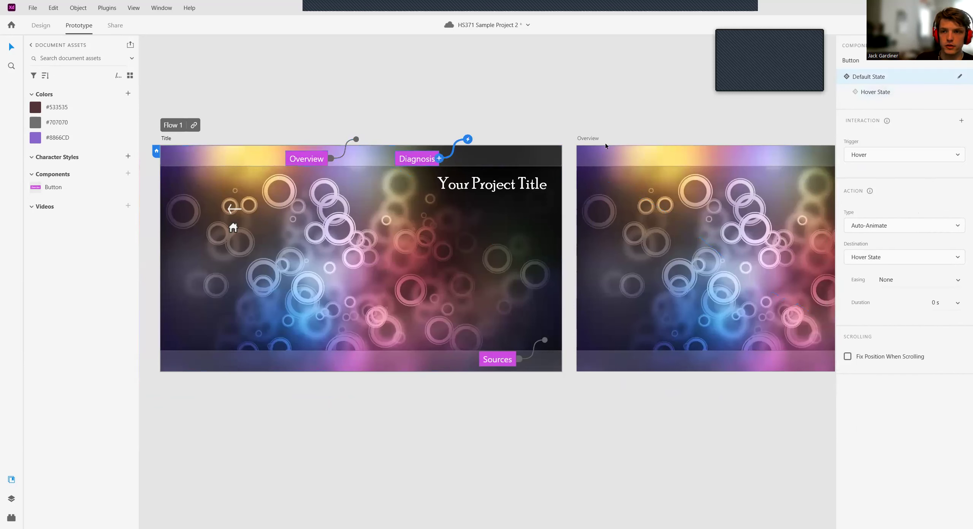
{"action": "left_click", "coordinate": [897, 95]}
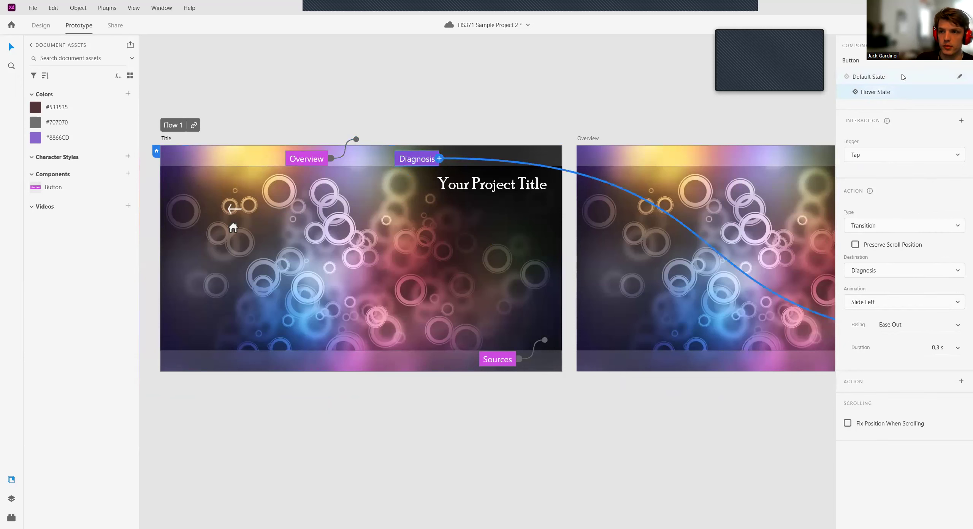
{"action": "left_click", "coordinate": [863, 80]}
Step: Show the Sources button's Hover State and redirect its Tap link from the Overview artboard to the Sources artboard
{"action": "left_click", "coordinate": [512, 356]}
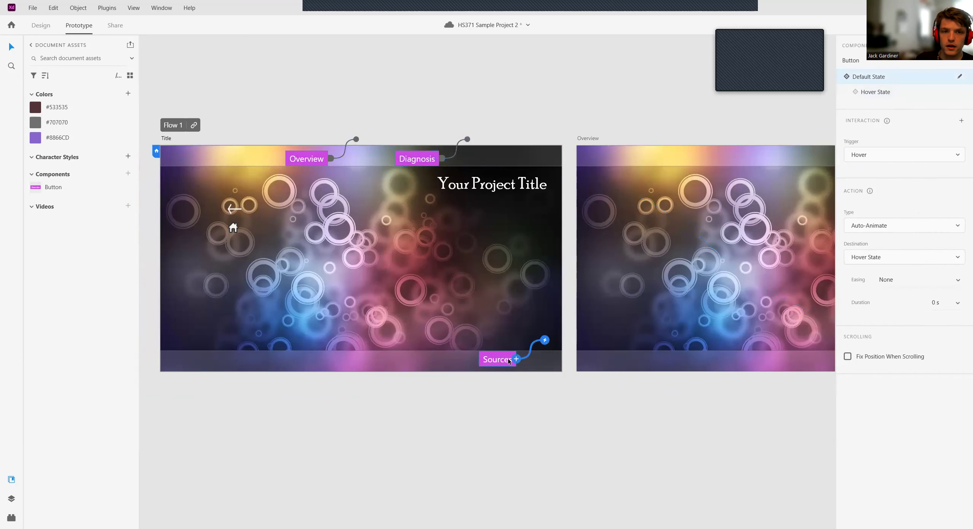
{"action": "left_click", "coordinate": [873, 93]}
{"action": "left_click_drag", "start_coordinate": [659, 94], "coordinate": [814, 291]}
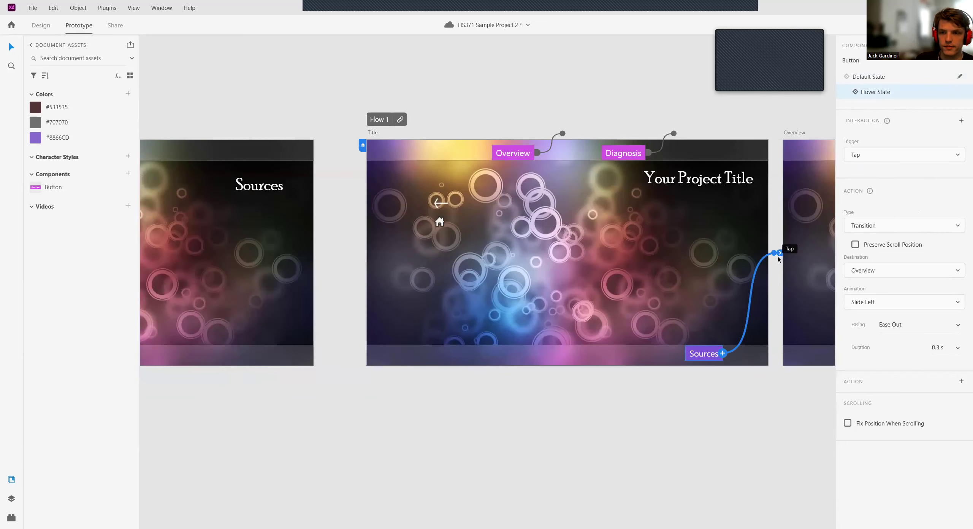
{"action": "left_click_drag", "start_coordinate": [780, 252], "coordinate": [300, 253]}
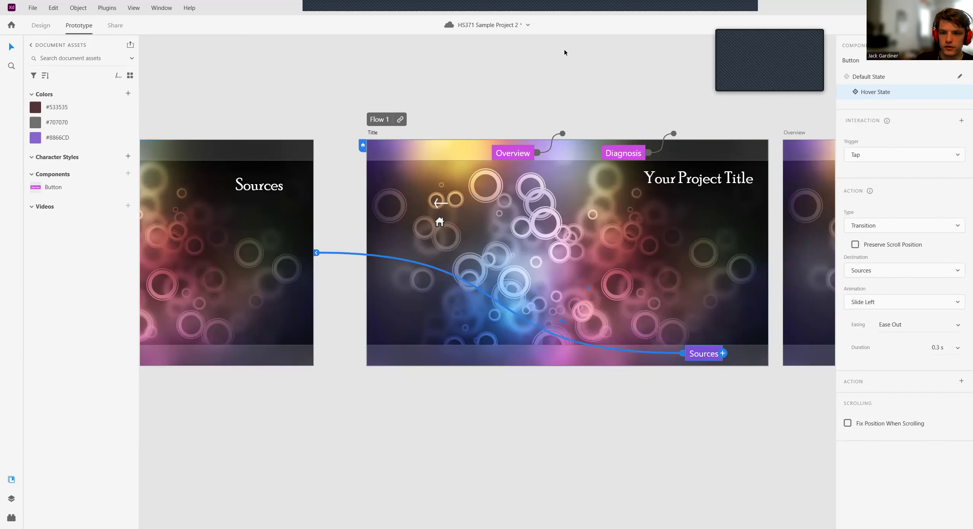
{"action": "left_click_drag", "start_coordinate": [620, 73], "coordinate": [476, 82]}
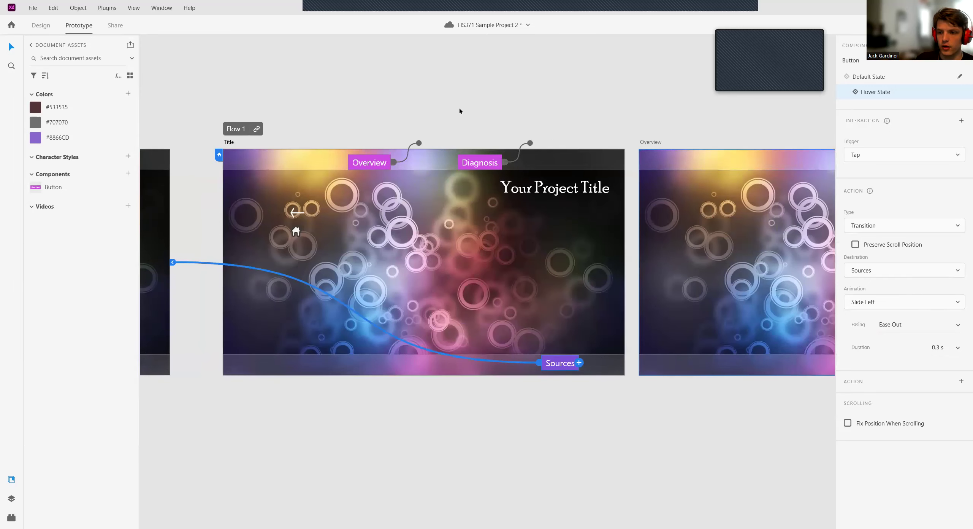
Step: Undo the last change to the Sources button's link, redo it, and undo it again
{"action": "key", "text": "ctrl+z"}
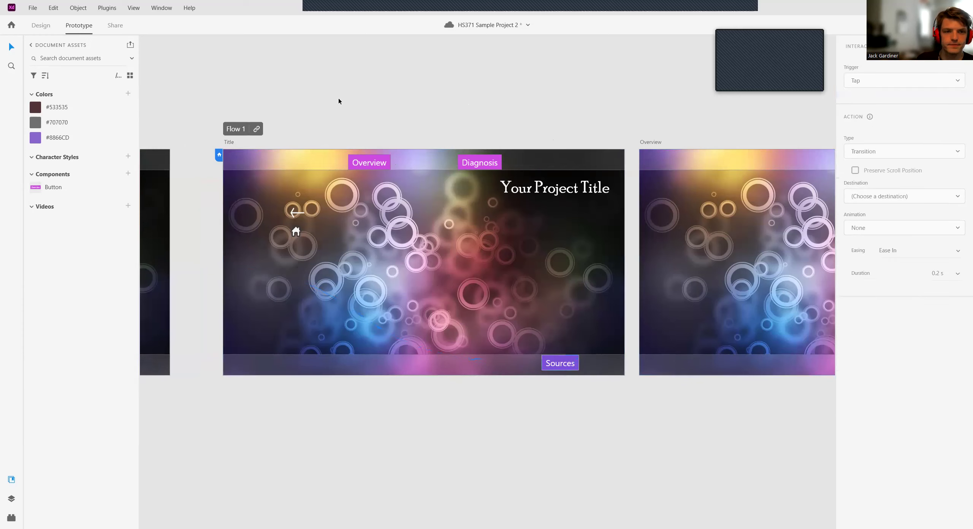
{"action": "left_click_drag", "start_coordinate": [301, 73], "coordinate": [554, 79]}
{"action": "left_click_drag", "start_coordinate": [416, 94], "coordinate": [184, 117]}
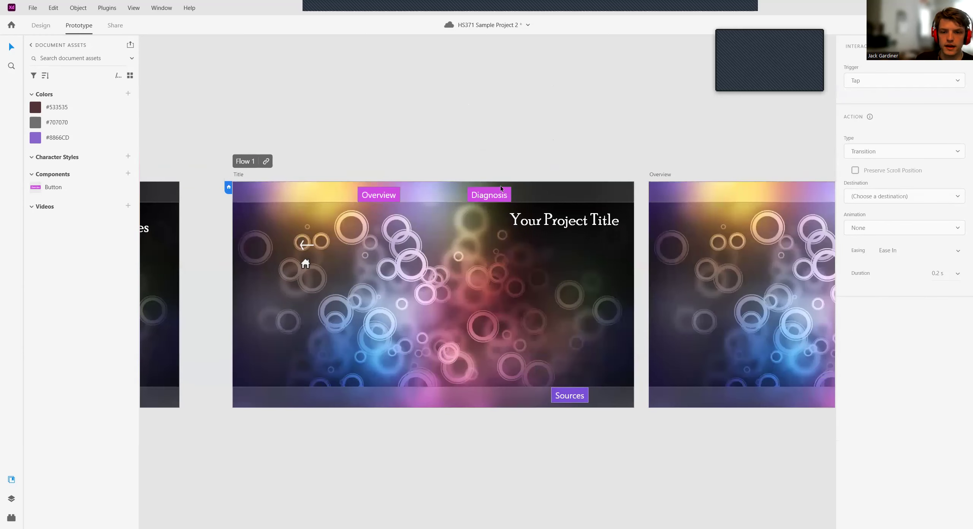
{"action": "key", "text": "ctrl+shift+z"}
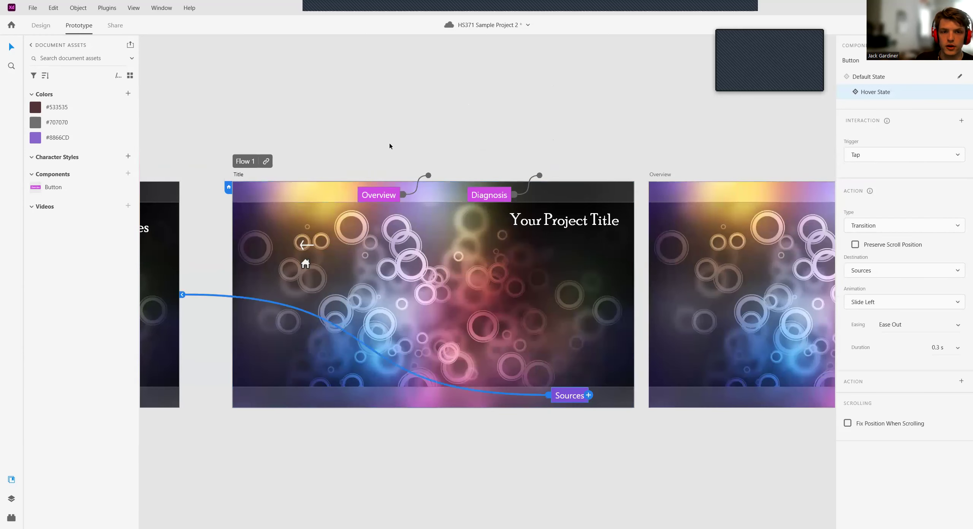
{"action": "key", "text": "ctrl+z"}
{"action": "left_click_drag", "start_coordinate": [350, 92], "coordinate": [434, 90]}
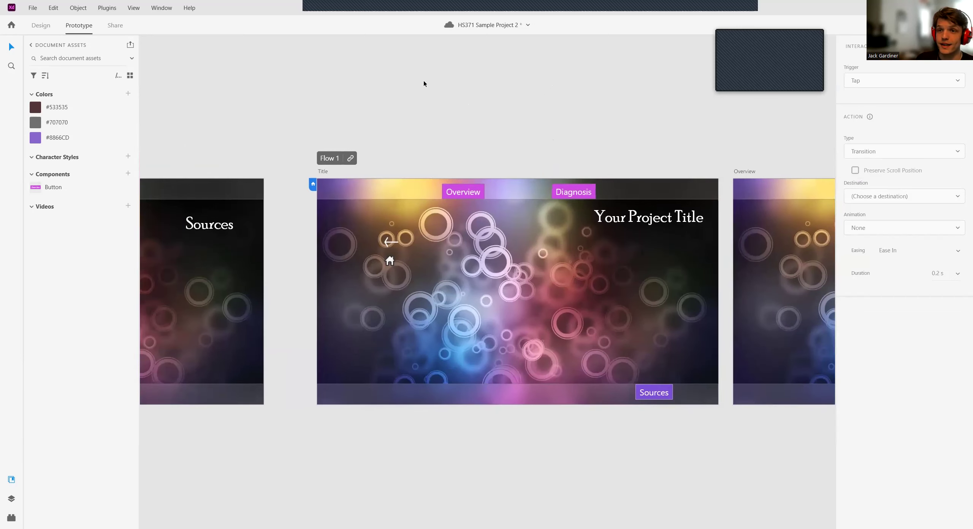
{"action": "scroll", "coordinate": [490, 91], "scroll_direction": "left", "scroll_amount": 3}
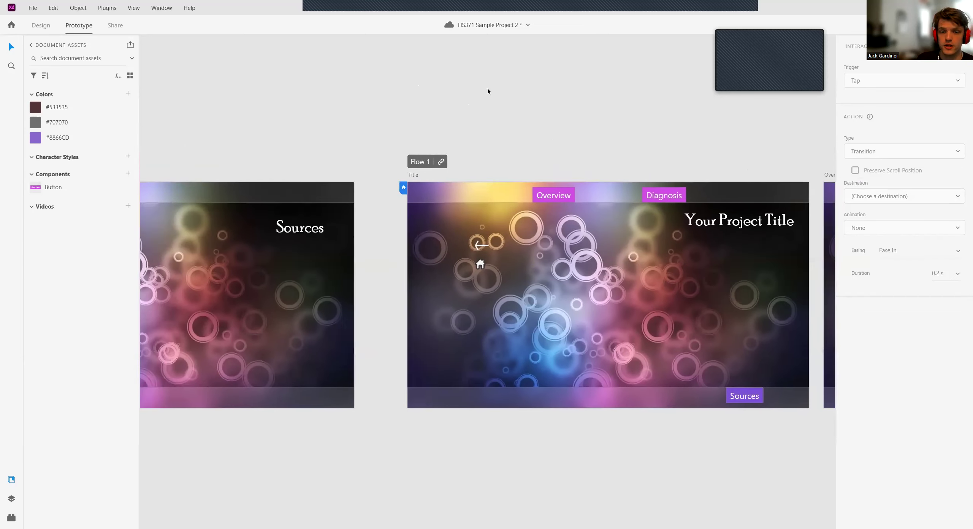
Step: In Design mode, draw a rectangle about 182 by 63 below the home icon on the Title artboard, and fill it with the saved magenta
{"action": "scroll", "coordinate": [489, 91], "scroll_direction": "right", "scroll_amount": 1}
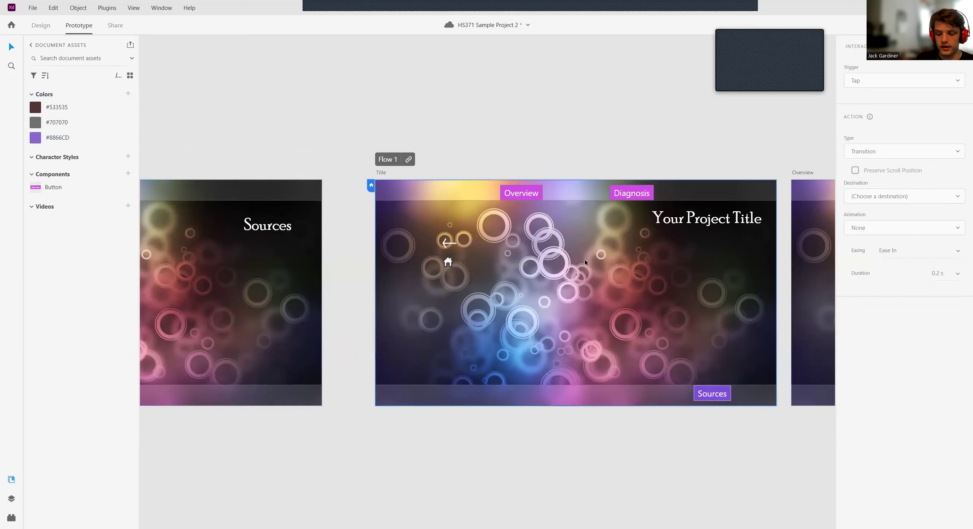
{"action": "scroll", "coordinate": [519, 303], "scroll_direction": "up", "scroll_amount": 1}
{"action": "scroll", "coordinate": [518, 303], "scroll_direction": "up", "scroll_amount": 1}
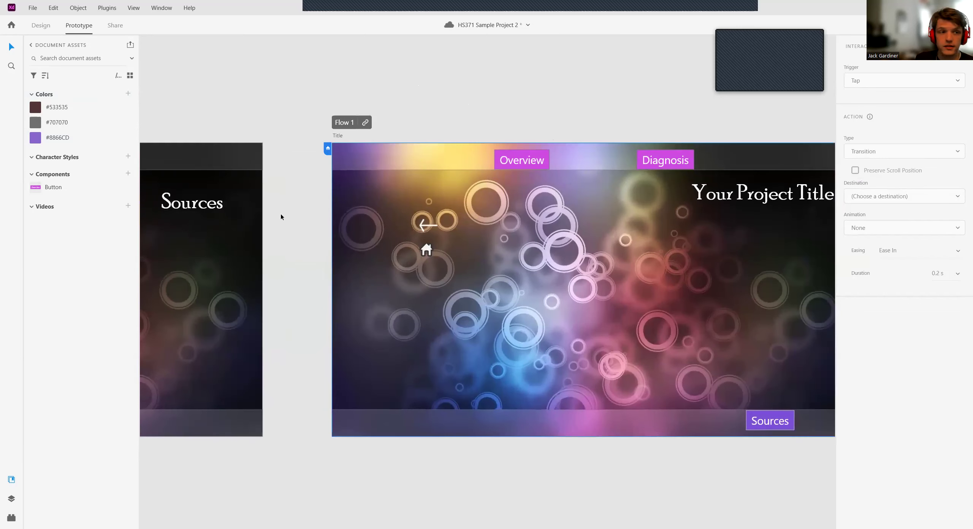
{"action": "left_click", "coordinate": [40, 25]}
{"action": "left_click", "coordinate": [11, 66]}
{"action": "left_click_drag", "start_coordinate": [442, 324], "coordinate": [491, 341]}
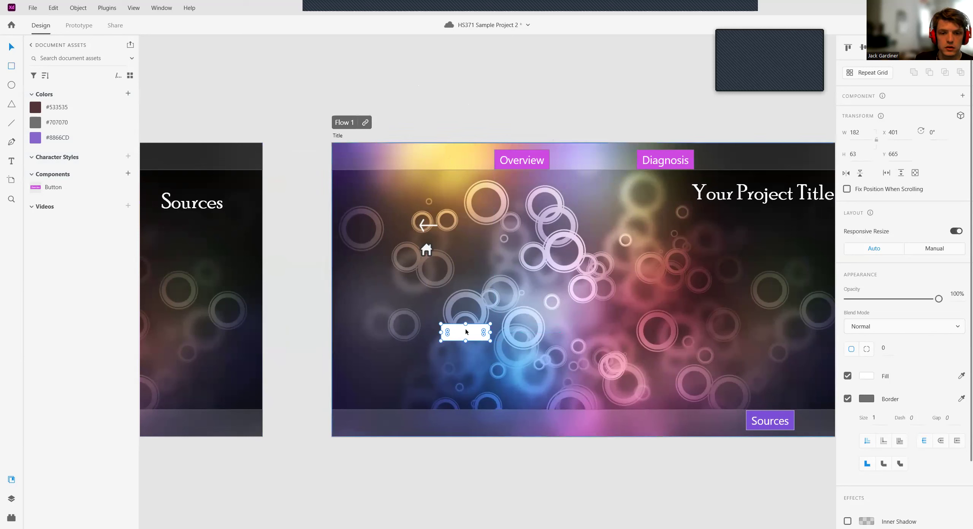
{"action": "left_click", "coordinate": [867, 375]}
{"action": "left_click", "coordinate": [747, 439]}
{"action": "left_click", "coordinate": [558, 340]}
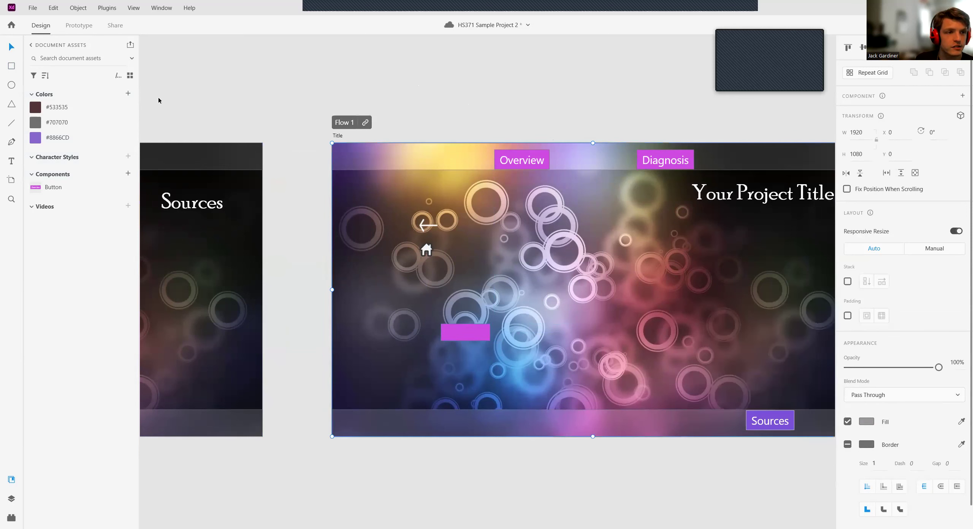
Step: Place the home icon inside the magenta rectangle's left end at about 43 by 45, and scale the back arrow to about 58 by 42
{"action": "left_click_drag", "start_coordinate": [428, 252], "coordinate": [450, 331]}
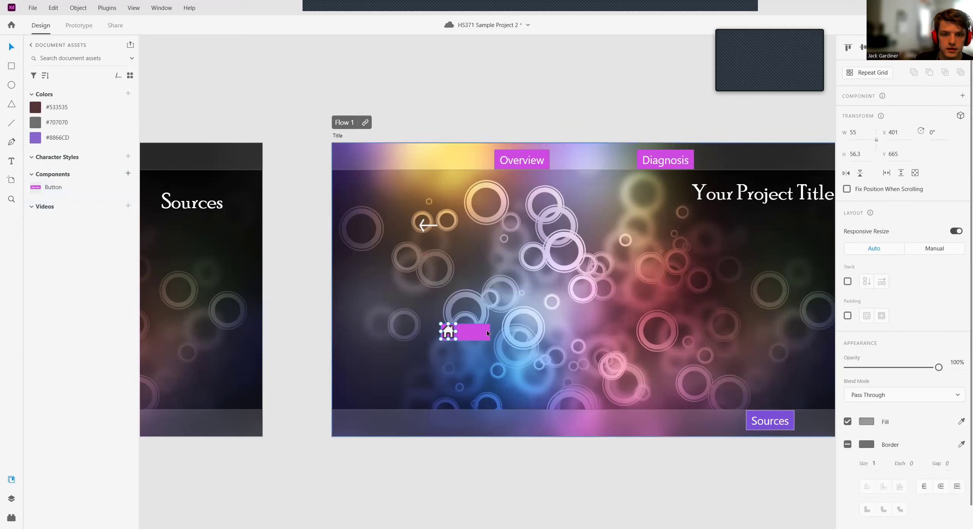
{"action": "left_click_drag", "start_coordinate": [449, 332], "coordinate": [449, 333]}
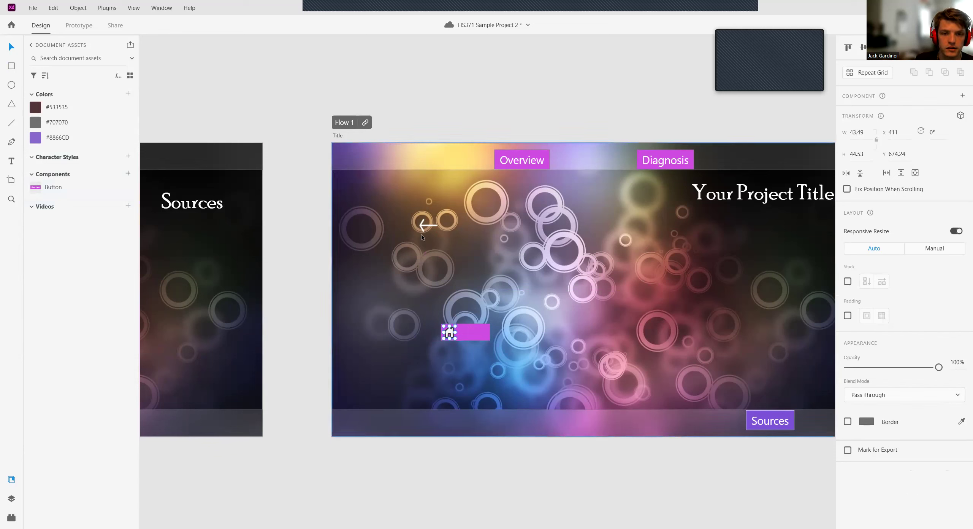
{"action": "left_click", "coordinate": [429, 222]}
{"action": "left_click_drag", "start_coordinate": [438, 232], "coordinate": [435, 230]}
Step: Turn the home icon and the back arrow on the Title artboard into two separate components
{"action": "left_click", "coordinate": [450, 332]}
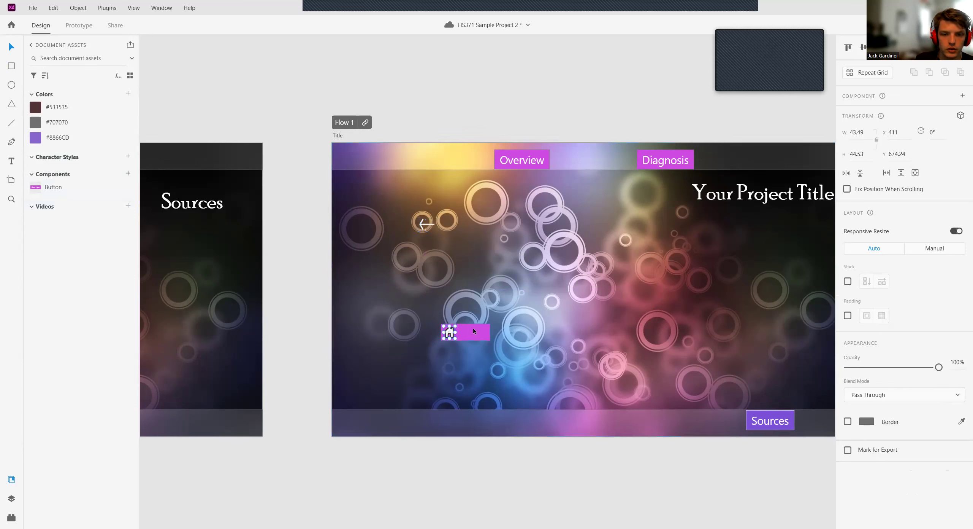
{"action": "left_click", "coordinate": [963, 96]}
{"action": "left_click", "coordinate": [433, 224]}
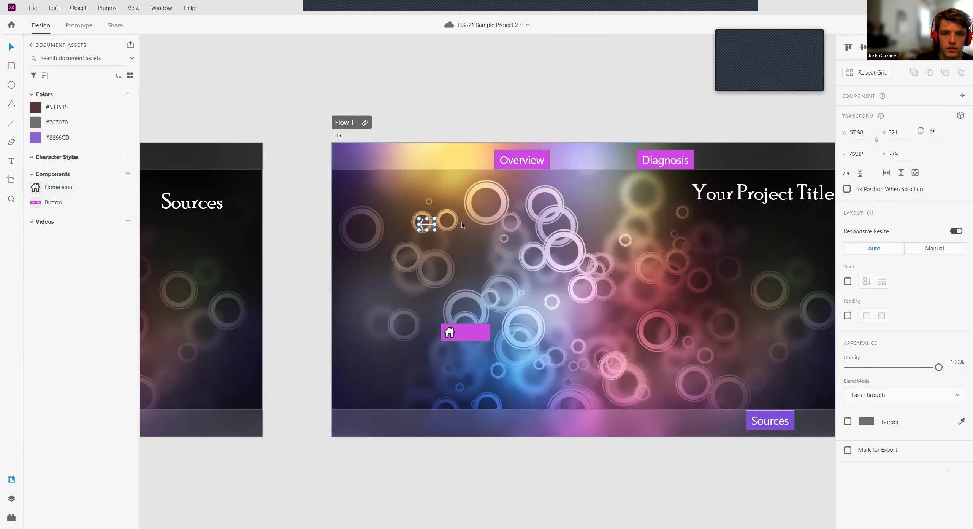
{"action": "key", "text": "ctrl+k"}
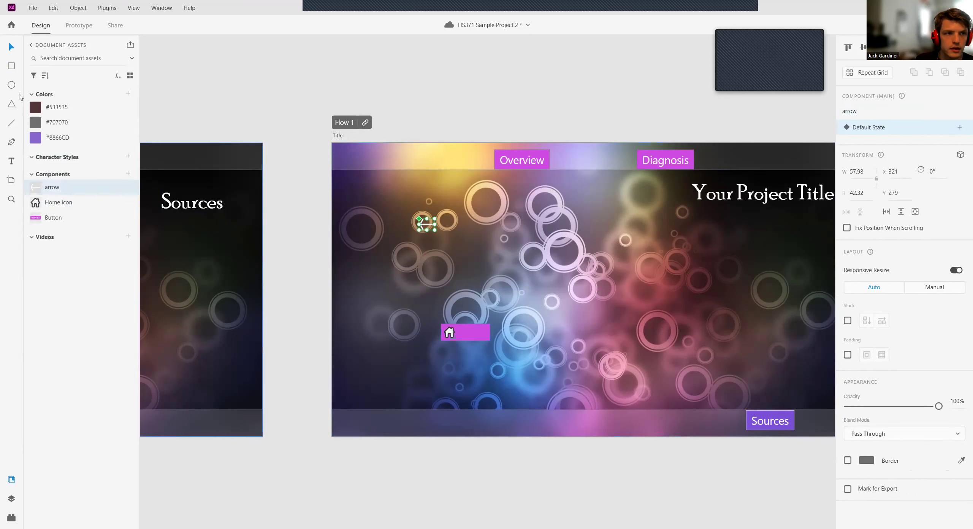
Step: Add the text "Home" and position it on the magenta rectangle beside the home icon
{"action": "left_click", "coordinate": [13, 162]}
{"action": "left_click", "coordinate": [470, 332]}
{"action": "type", "text": "Home"}
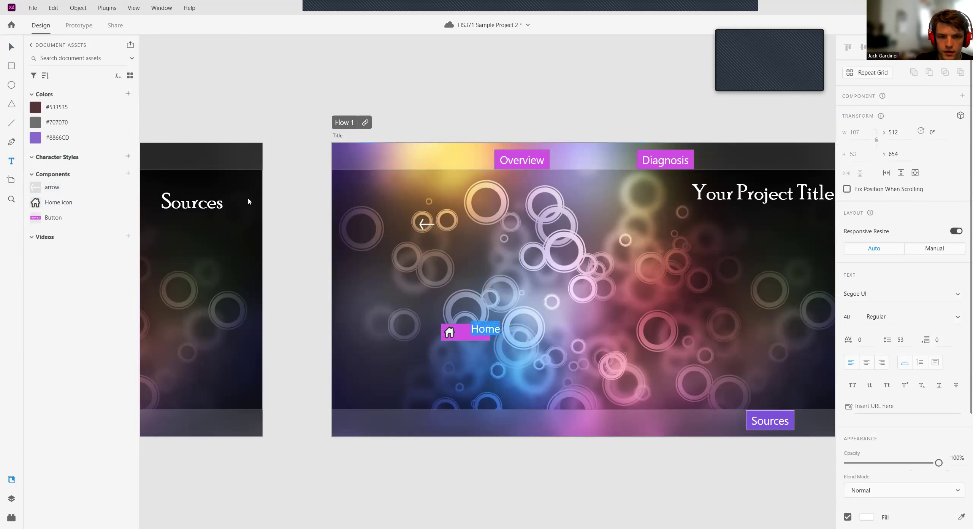
{"action": "left_click", "coordinate": [12, 47]}
{"action": "left_click_drag", "start_coordinate": [493, 327], "coordinate": [481, 332]}
{"action": "left_click", "coordinate": [565, 320]}
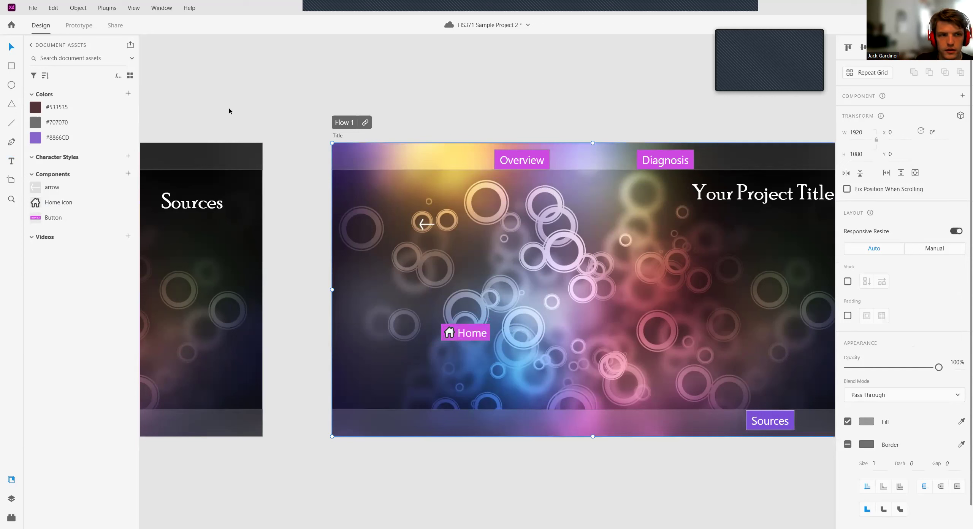
Step: Combine the Home text, Home icon and magenta rectangle into one component, and nudge it to about X 379, Y 651
{"action": "left_click", "coordinate": [12, 499]}
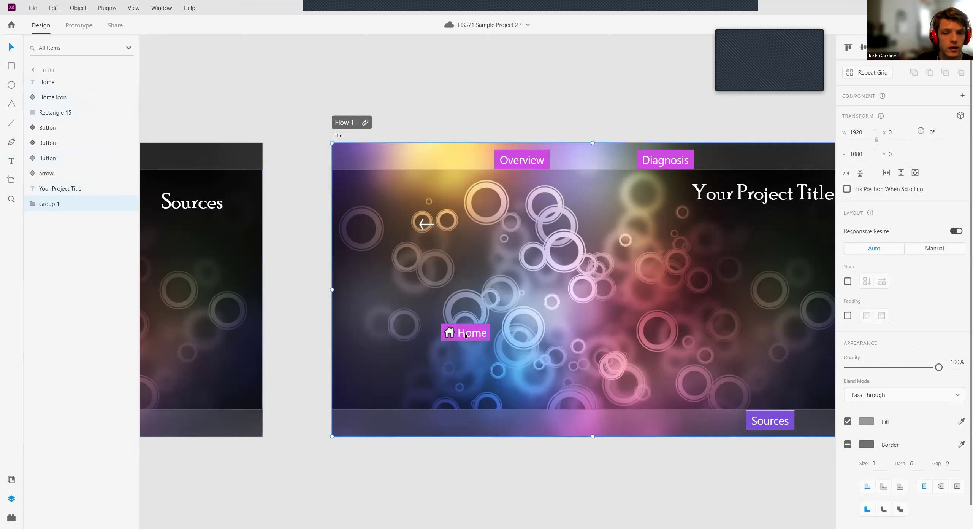
{"action": "left_click", "coordinate": [55, 83]}
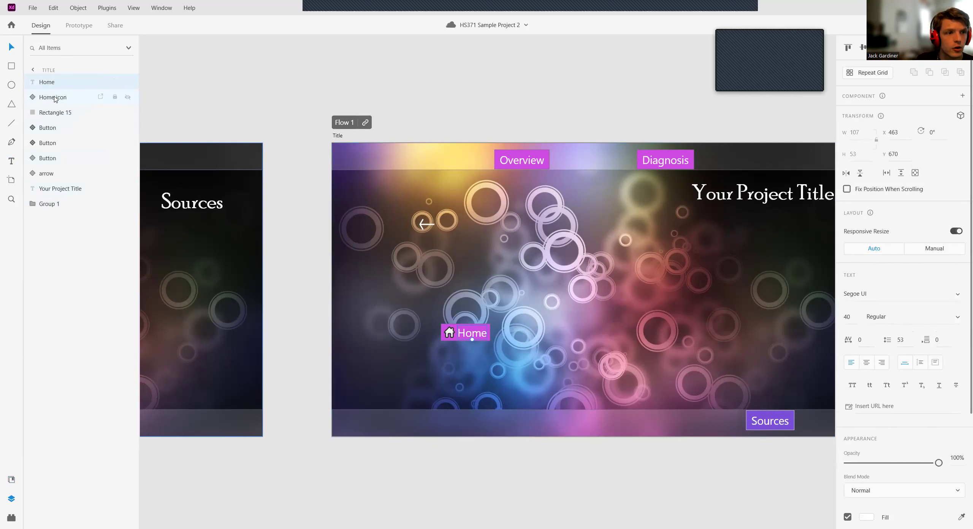
{"action": "left_click", "coordinate": [55, 98], "text": "shift"}
{"action": "left_click", "coordinate": [59, 114], "text": "shift"}
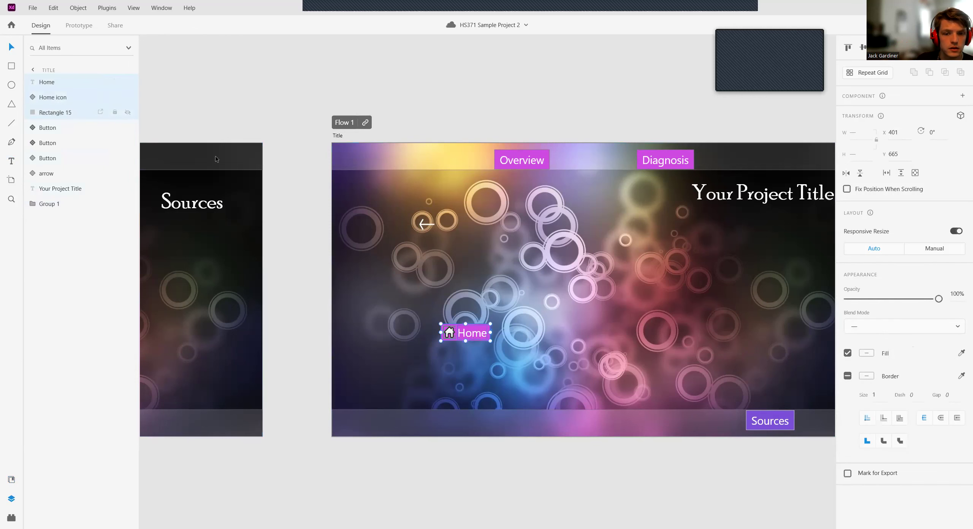
{"action": "left_click", "coordinate": [963, 96]}
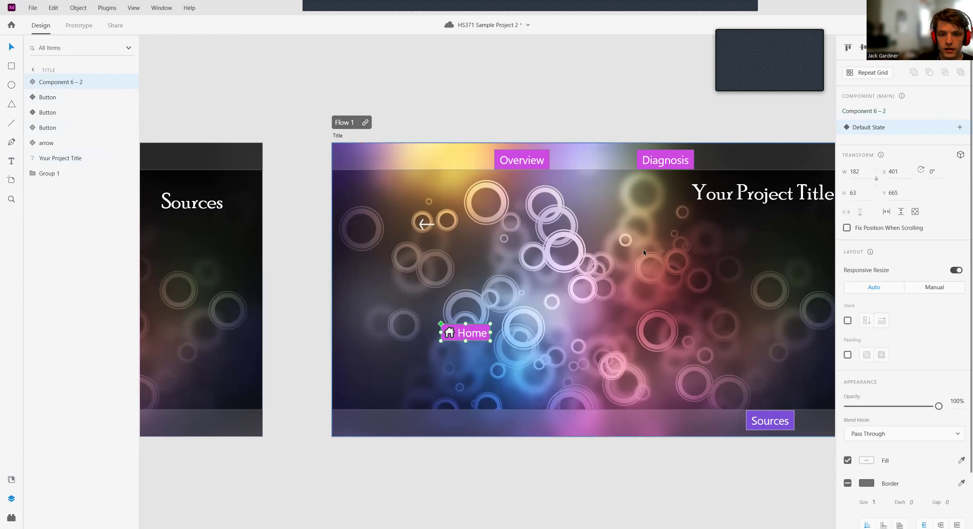
{"action": "left_click", "coordinate": [526, 292]}
{"action": "mouse_move", "coordinate": [461, 333]}
{"action": "left_mouse_down"}
{"action": "mouse_move", "coordinate": [465, 326]}
{"action": "mouse_move", "coordinate": [455, 329]}
{"action": "left_mouse_up"}
Step: Enable padding on the Home button component and set its top padding to 10, bottom to 10 and right to 15
{"action": "left_click", "coordinate": [848, 354]}
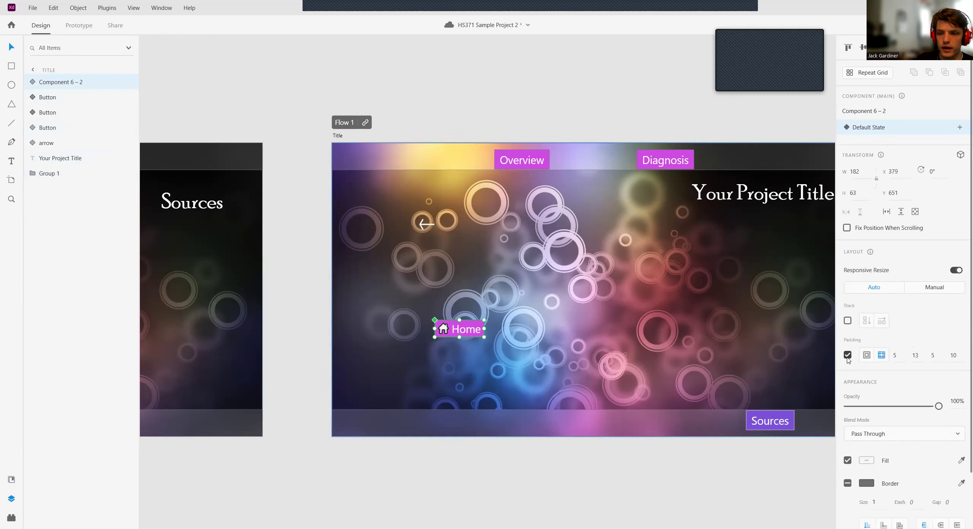
{"action": "left_click", "coordinate": [901, 358]}
{"action": "type", "text": "10"}
{"action": "key", "text": "Return"}
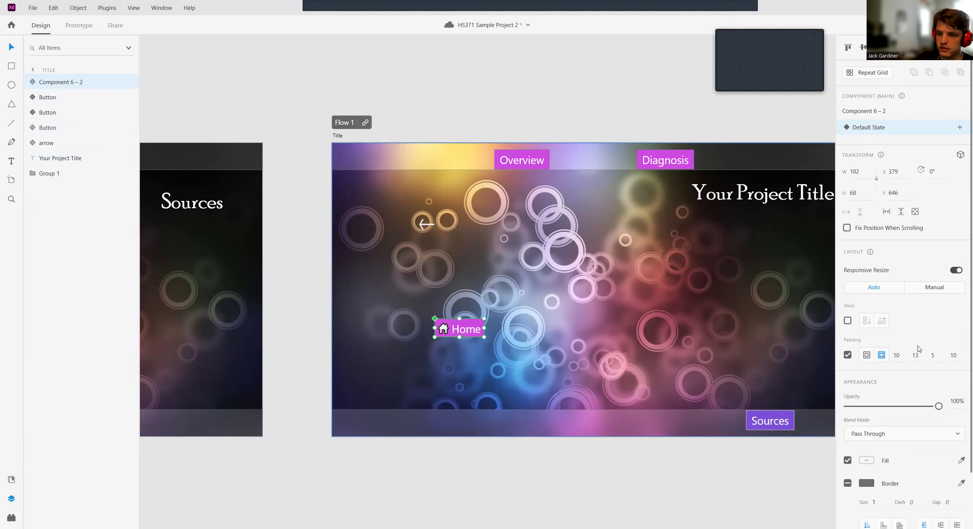
{"action": "left_click", "coordinate": [937, 353]}
{"action": "type", "text": "10"}
{"action": "key", "text": "Return"}
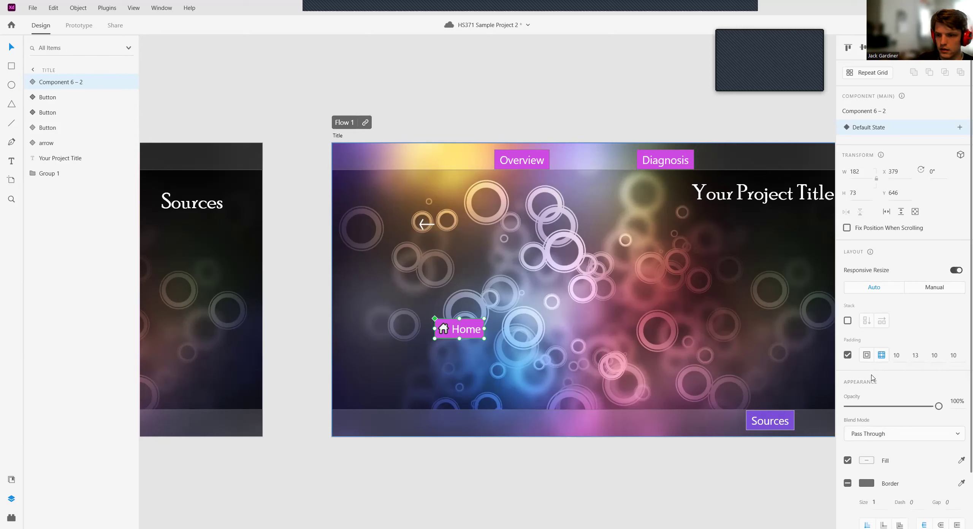
{"action": "left_click", "coordinate": [924, 358]}
{"action": "type", "text": "15"}
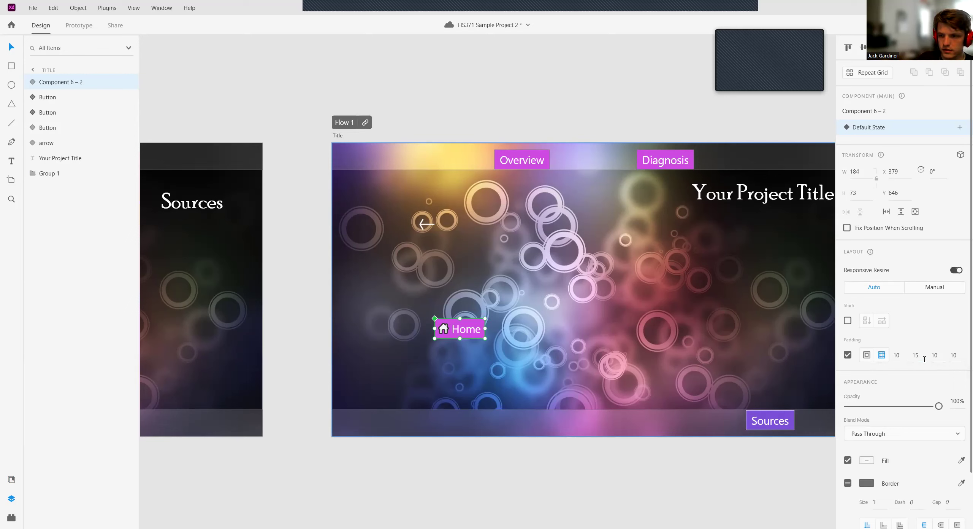
Step: Try left paddings of 20 and 15 on the Home button component, and return the left padding to 10
{"action": "left_click", "coordinate": [962, 357]}
{"action": "type", "text": "20"}
{"action": "key", "text": "Return"}
{"action": "left_click", "coordinate": [961, 355]}
{"action": "type", "text": "15"}
{"action": "key", "text": "Return"}
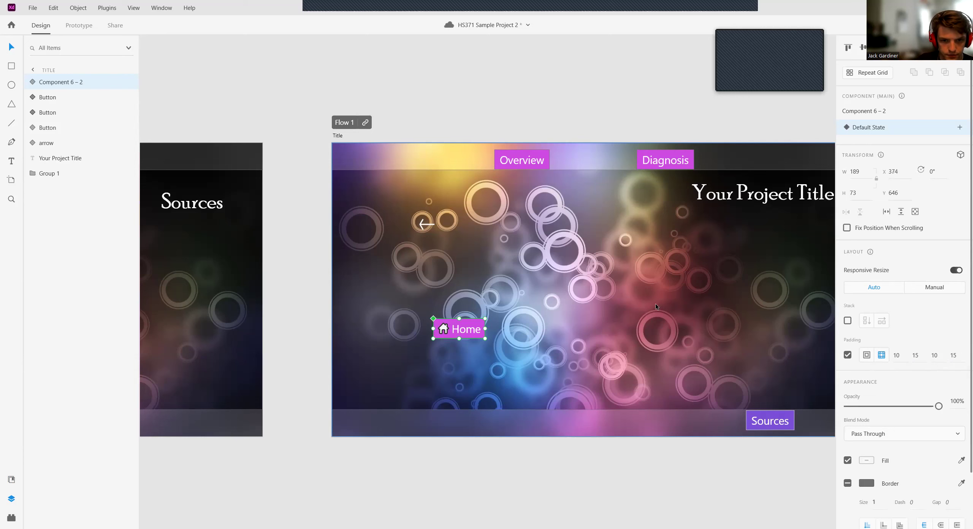
{"action": "left_click", "coordinate": [556, 329]}
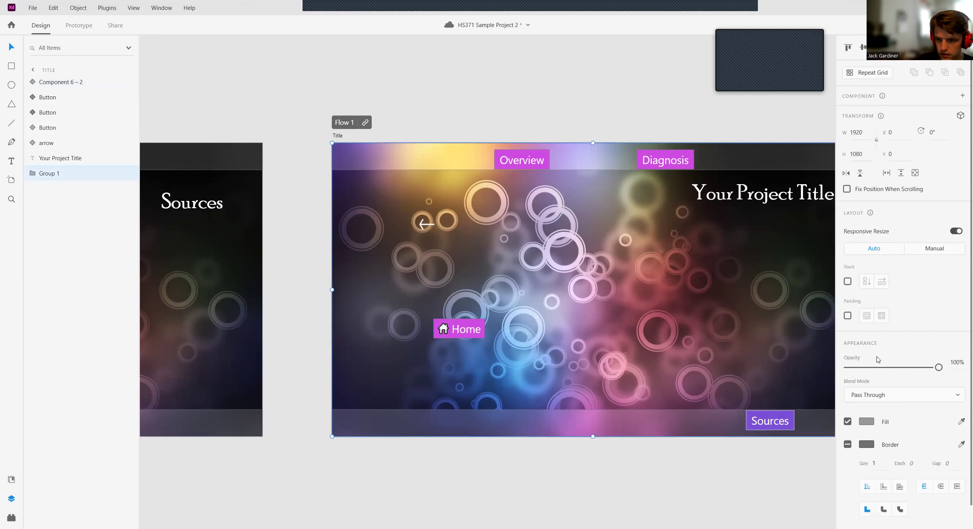
{"action": "left_click", "coordinate": [456, 330]}
{"action": "left_click", "coordinate": [953, 354]}
{"action": "type", "text": "10"}
{"action": "key", "text": "Return"}
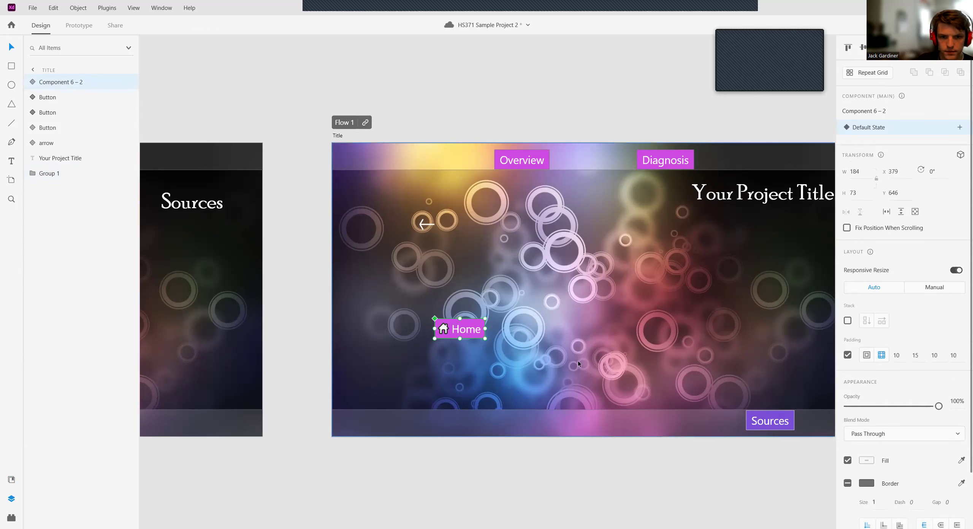
Step: Move the Home button component to about X 392, Y 661 and add a Hover State to it
{"action": "left_click", "coordinate": [491, 367]}
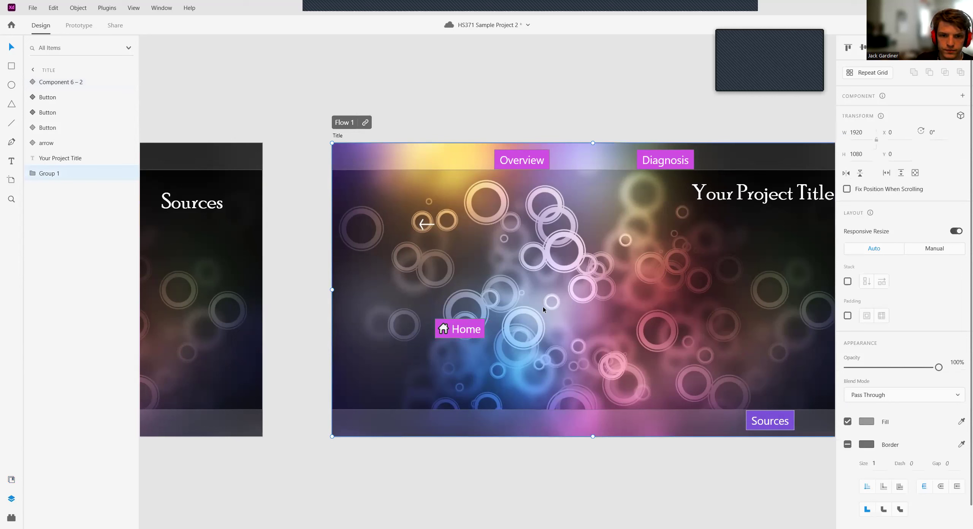
{"action": "mouse_move", "coordinate": [458, 333]}
{"action": "left_mouse_down"}
{"action": "mouse_move", "coordinate": [360, 416]}
{"action": "mouse_move", "coordinate": [366, 425]}
{"action": "mouse_move", "coordinate": [442, 327]}
{"action": "mouse_move", "coordinate": [365, 397]}
{"action": "mouse_move", "coordinate": [374, 424]}
{"action": "mouse_move", "coordinate": [462, 337]}
{"action": "left_mouse_up"}
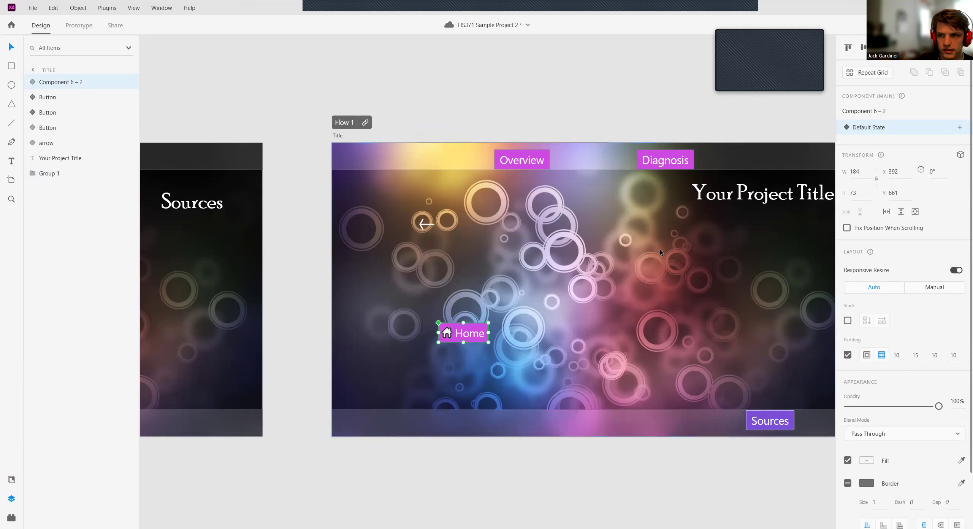
{"action": "left_click", "coordinate": [960, 127]}
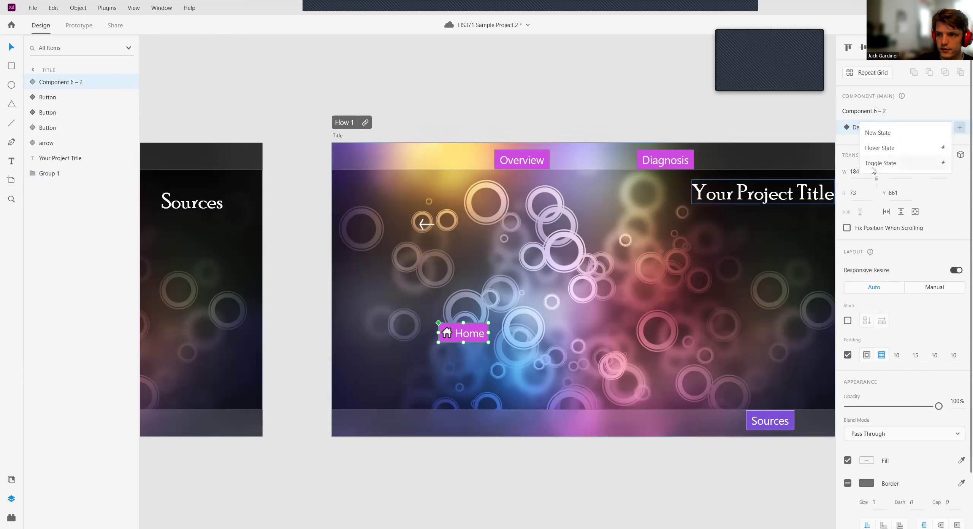
{"action": "left_click", "coordinate": [911, 147]}
{"action": "left_click", "coordinate": [753, 338]}
Step: In the Home button's Hover State, fill the background rectangle with the saved purple and lighten its border colour
{"action": "left_click", "coordinate": [488, 339]}
{"action": "double_click", "coordinate": [488, 339]}
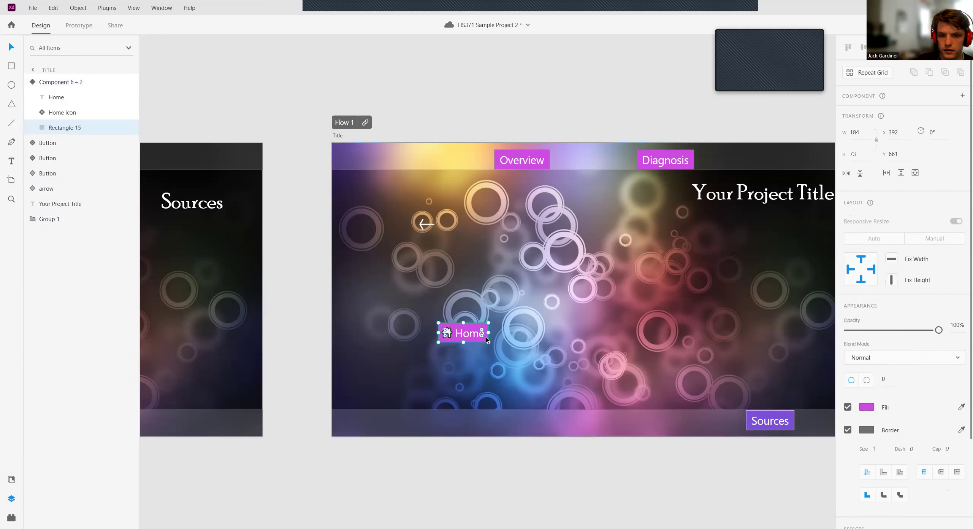
{"action": "left_click", "coordinate": [869, 407]}
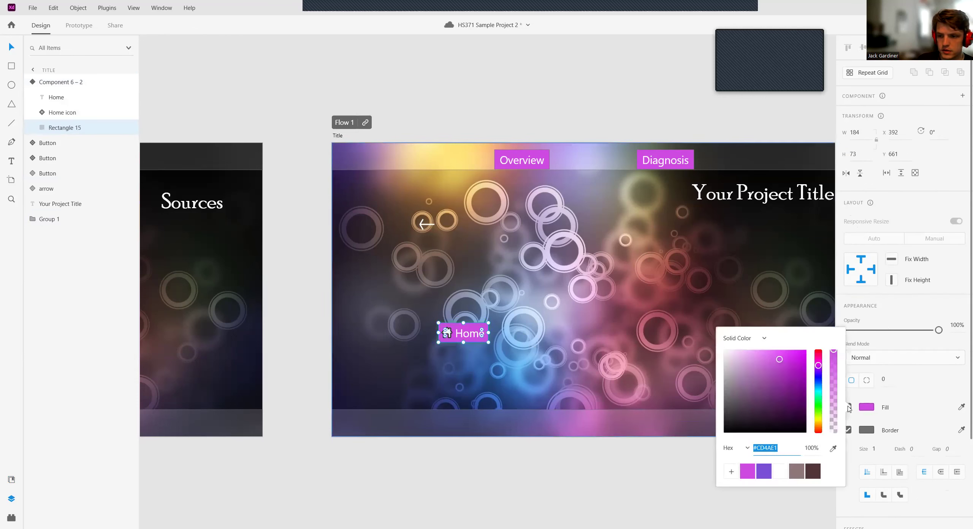
{"action": "left_click", "coordinate": [770, 473]}
{"action": "left_click", "coordinate": [871, 431]}
{"action": "left_click_drag", "start_coordinate": [745, 398], "coordinate": [718, 360]}
{"action": "left_click", "coordinate": [554, 328]}
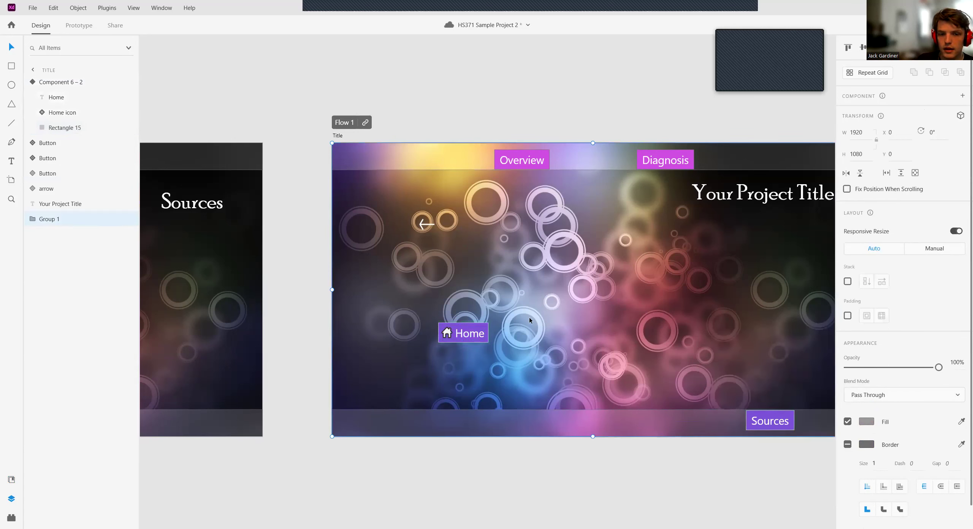
Step: Check the Home button's Default State and its appearance at different magnifications, and show the document assets
{"action": "left_click", "coordinate": [485, 328]}
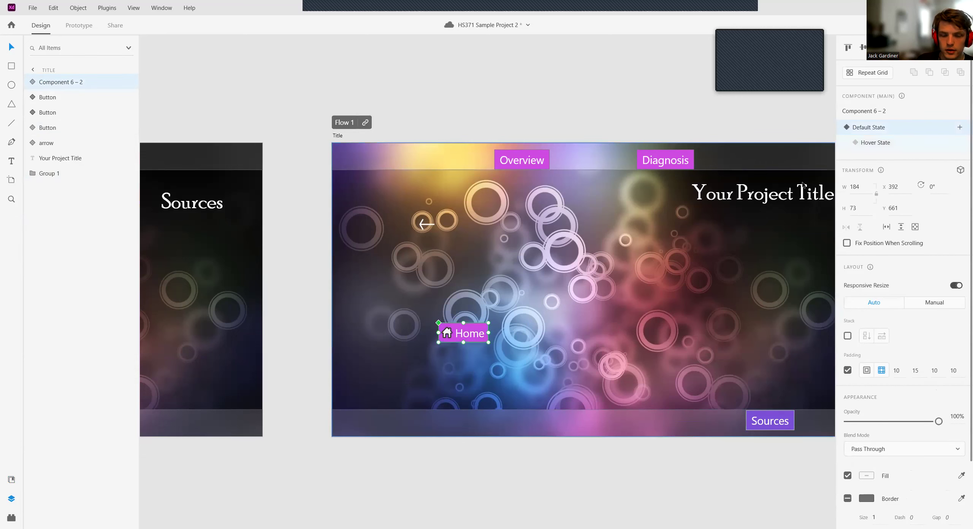
{"action": "left_click", "coordinate": [495, 336]}
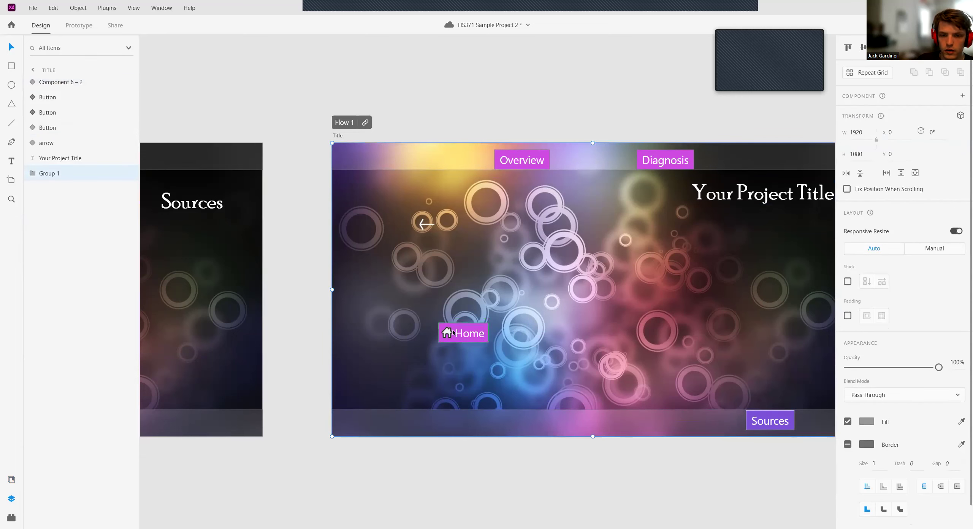
{"action": "scroll", "coordinate": [453, 331], "scroll_direction": "up", "scroll_amount": 5}
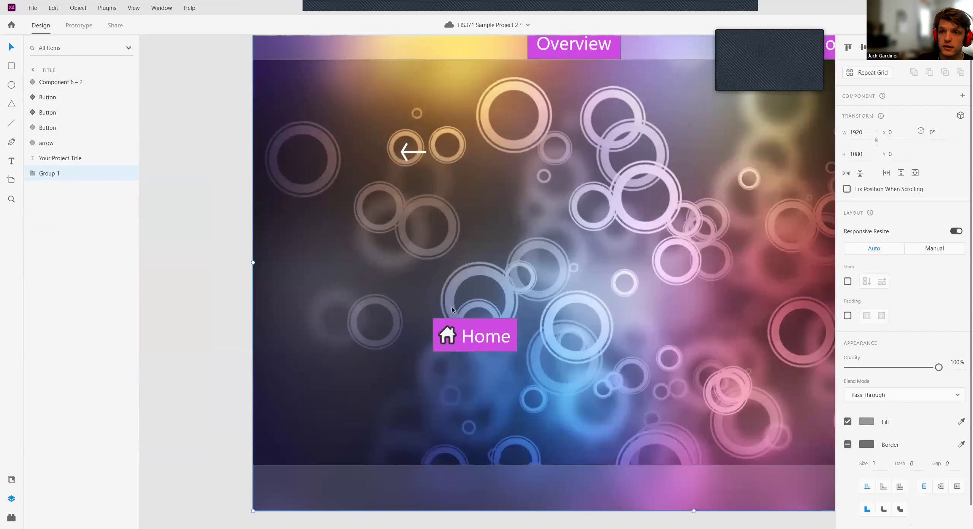
{"action": "scroll", "coordinate": [453, 309], "scroll_direction": "down", "scroll_amount": 4}
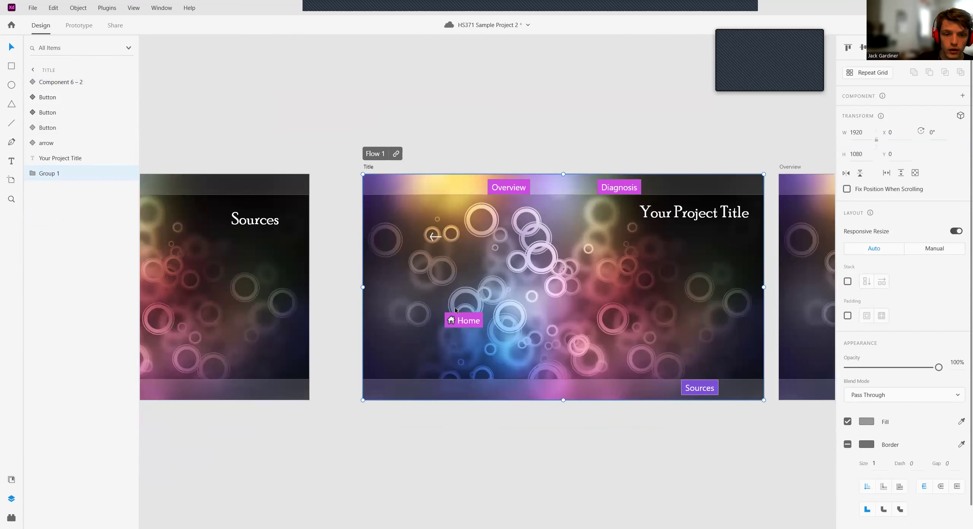
{"action": "scroll", "coordinate": [494, 329], "scroll_direction": "up", "scroll_amount": 2}
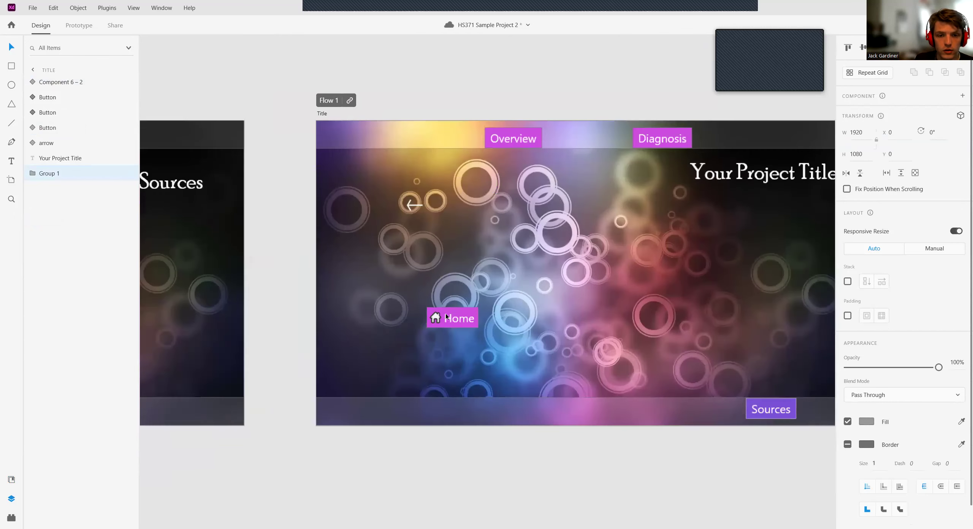
{"action": "scroll", "coordinate": [404, 285], "scroll_direction": "up", "scroll_amount": 4}
{"action": "scroll", "coordinate": [405, 283], "scroll_direction": "down", "scroll_amount": 2}
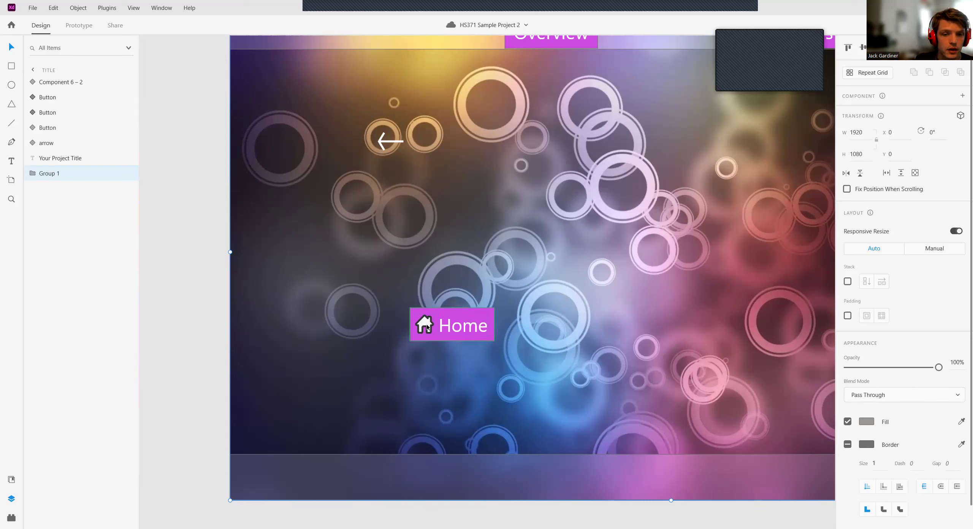
{"action": "left_click", "coordinate": [11, 480]}
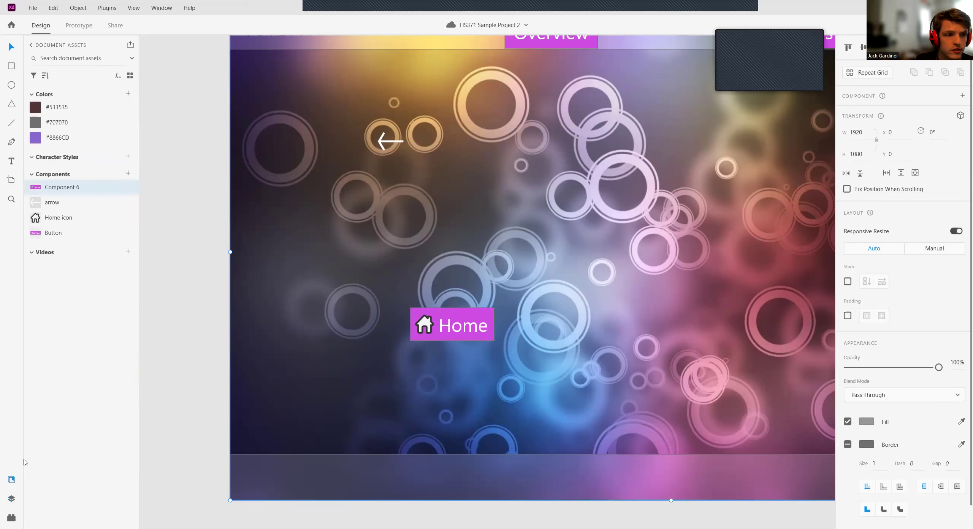
Step: Try swapping the house icon inside the Home button for the arrow component, and undo the swap
{"action": "double_click", "coordinate": [427, 325]}
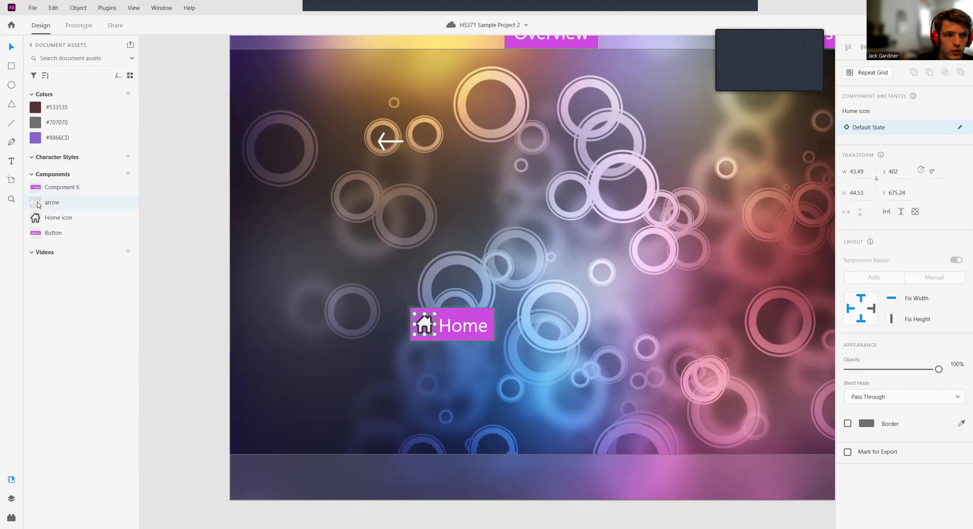
{"action": "left_click_drag", "start_coordinate": [57, 203], "coordinate": [468, 332]}
{"action": "left_click", "coordinate": [467, 326]}
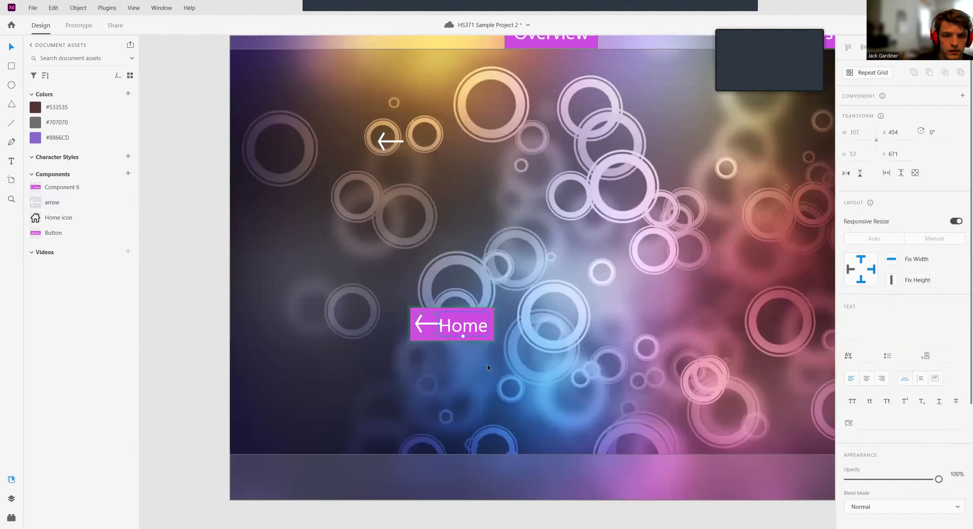
{"action": "left_click", "coordinate": [559, 339]}
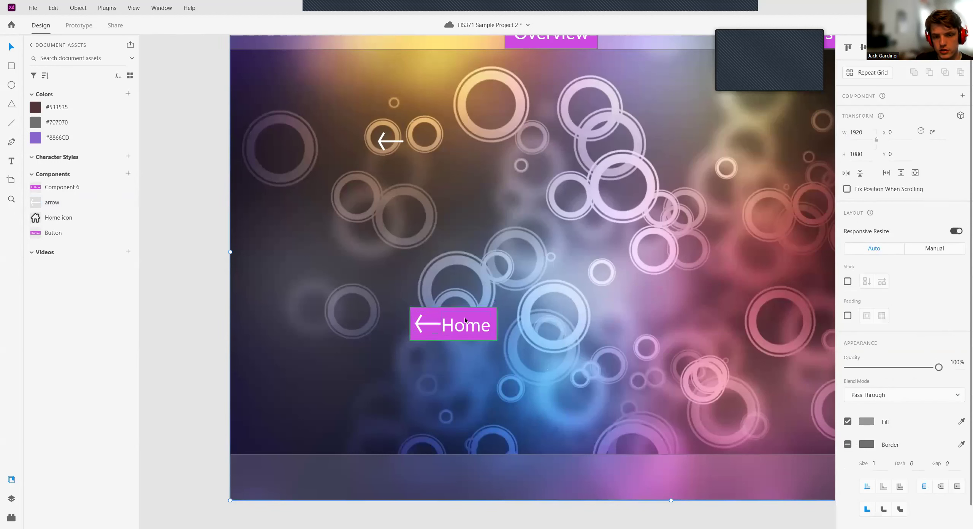
{"action": "left_click", "coordinate": [490, 321]}
{"action": "key", "text": "ctrl+z"}
{"action": "key", "text": "ctrl+z"}
{"action": "left_click", "coordinate": [546, 330]}
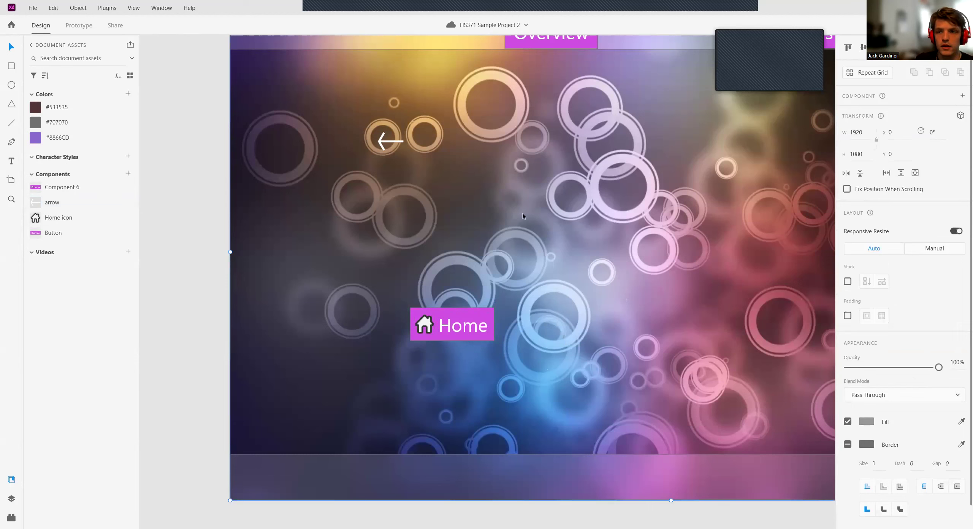
Step: Move the Home button component from the Title artboard to the Sources artboard's lower-left corner, at about X 46, Y 983
{"action": "scroll", "coordinate": [422, 234], "scroll_direction": "down", "scroll_amount": 5}
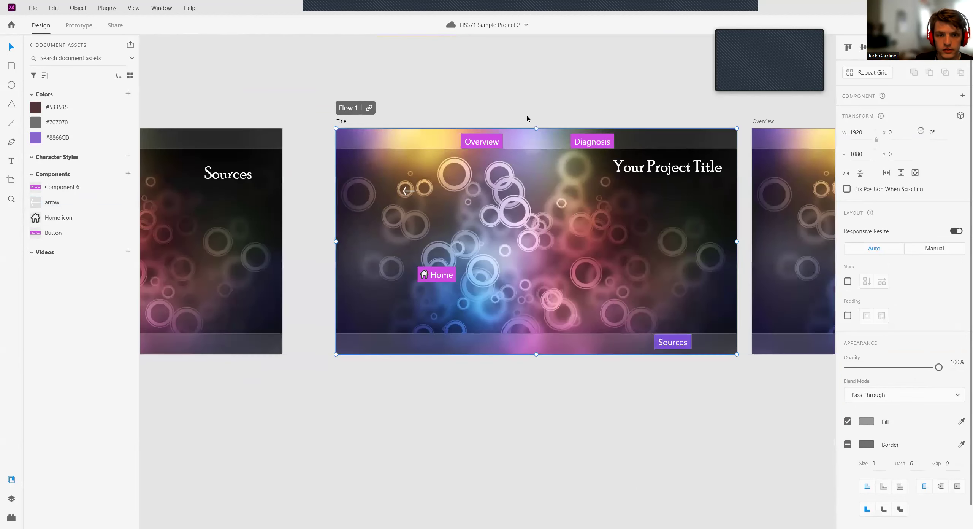
{"action": "scroll", "coordinate": [418, 261], "scroll_direction": "up", "scroll_amount": 2}
{"action": "scroll", "coordinate": [417, 262], "scroll_direction": "up", "scroll_amount": 2}
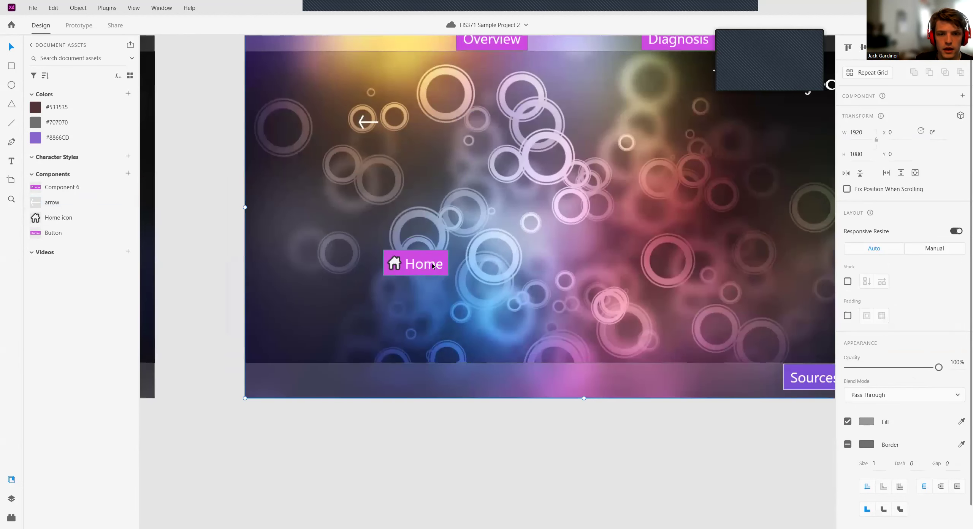
{"action": "left_click_drag", "start_coordinate": [432, 263], "coordinate": [317, 368]}
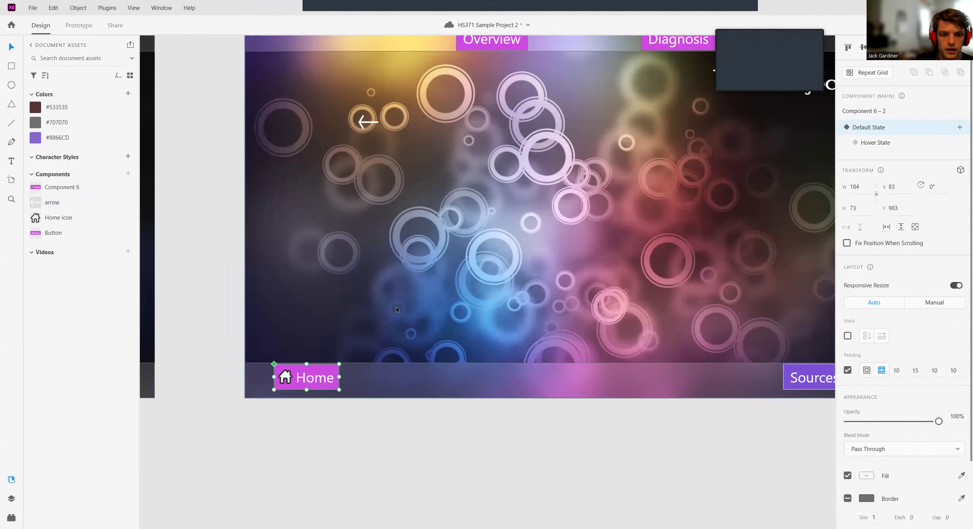
{"action": "scroll", "coordinate": [397, 305], "scroll_direction": "down", "scroll_amount": 3}
{"action": "left_click_drag", "start_coordinate": [341, 403], "coordinate": [593, 401]}
{"action": "left_click_drag", "start_coordinate": [556, 327], "coordinate": [227, 328]}
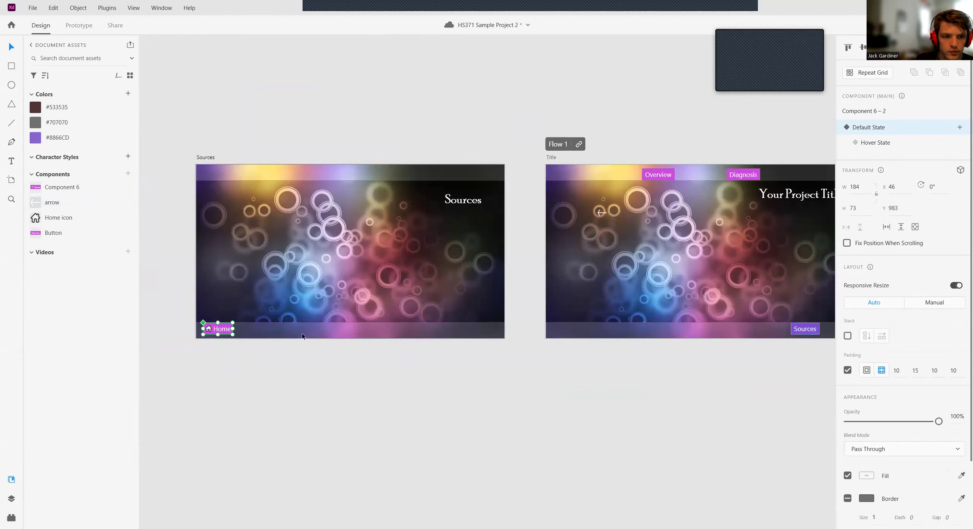
{"action": "left_click_drag", "start_coordinate": [338, 393], "coordinate": [413, 394]}
{"action": "scroll", "coordinate": [378, 333], "scroll_direction": "up", "scroll_amount": 2}
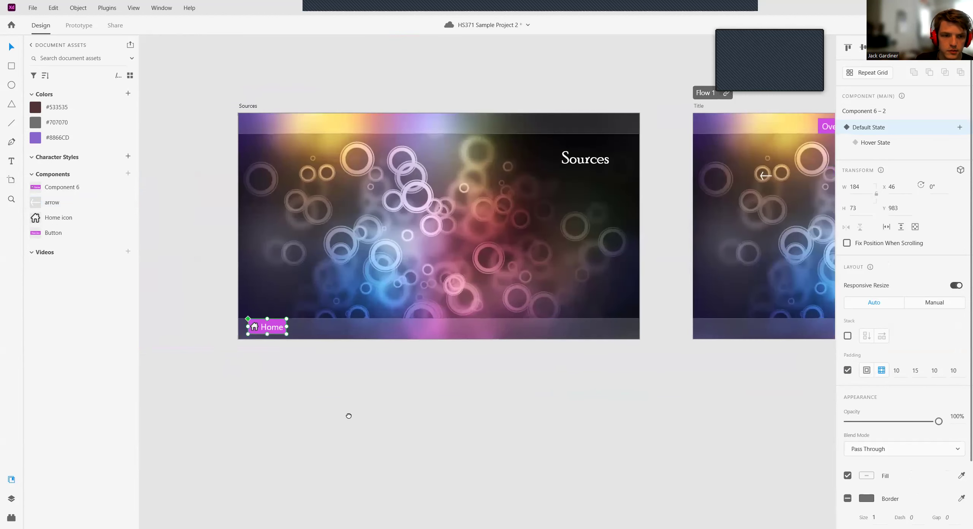
{"action": "left_click_drag", "start_coordinate": [348, 415], "coordinate": [405, 413]}
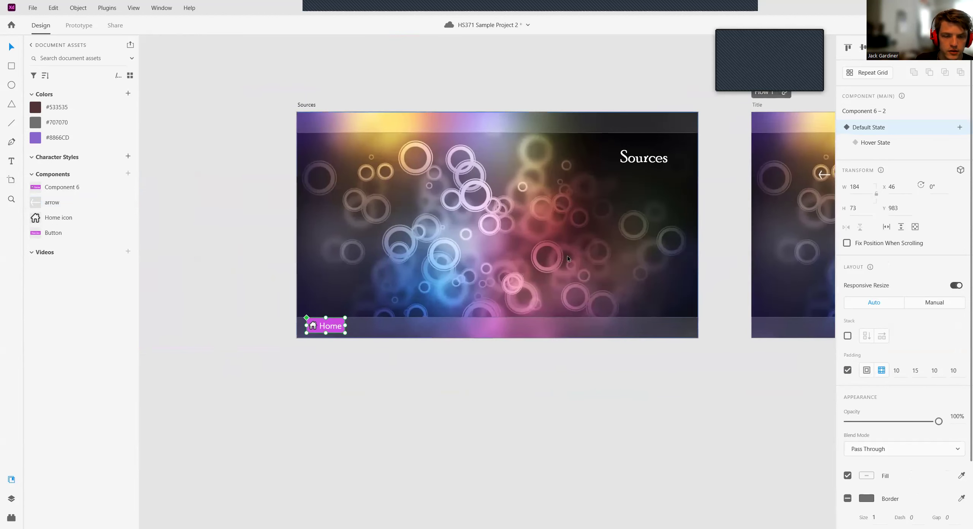
Step: In prototype mode, set the Home button's Default State hover interaction to Auto-Animate to the Hover State with easing None and duration 0 s
{"action": "left_click", "coordinate": [81, 27]}
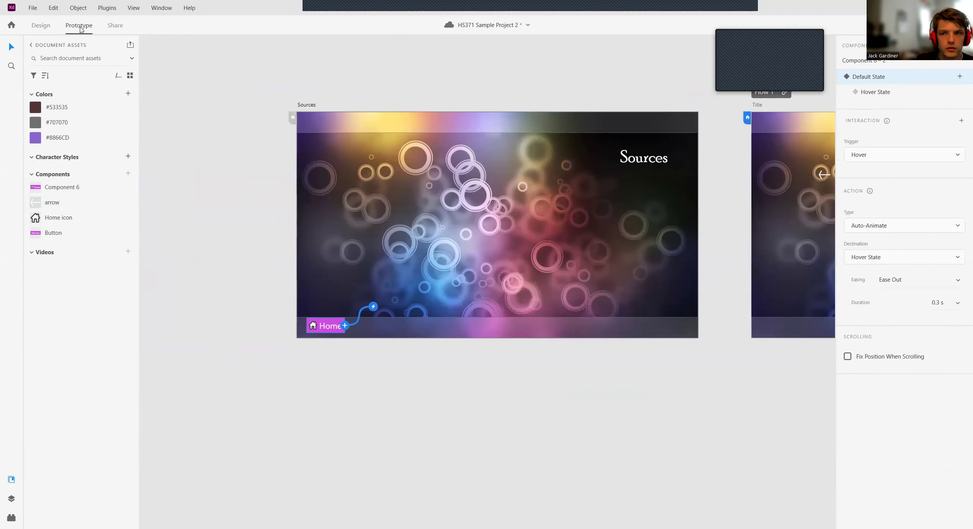
{"action": "left_click", "coordinate": [876, 92]}
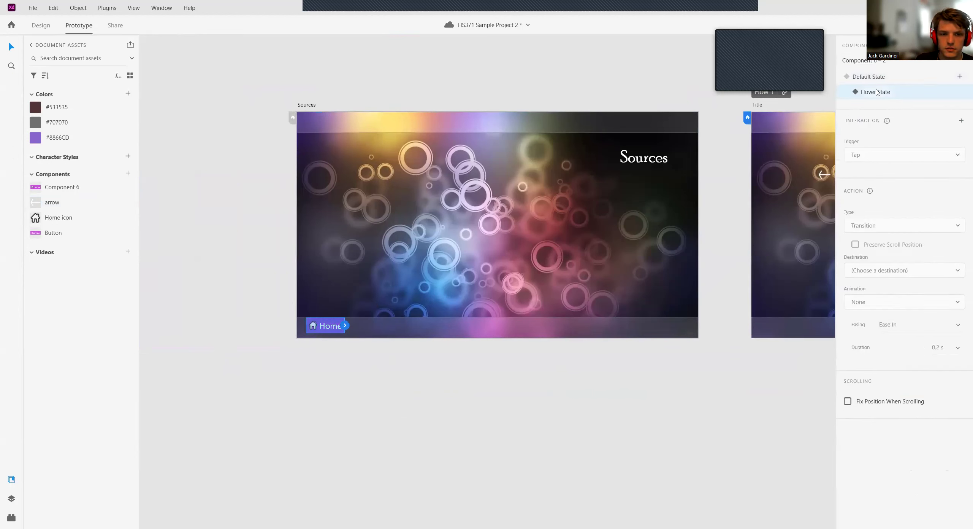
{"action": "left_click", "coordinate": [907, 81]}
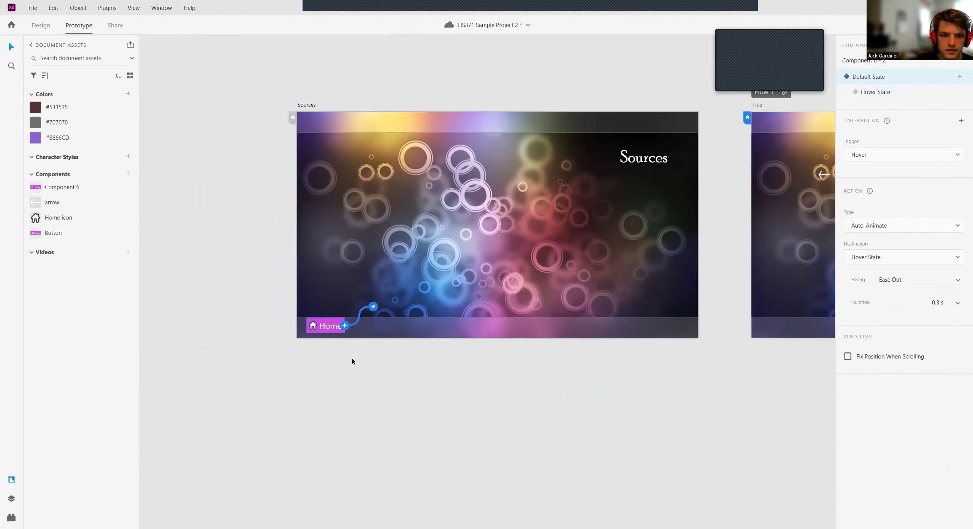
{"action": "left_click", "coordinate": [955, 225]}
{"action": "left_click", "coordinate": [934, 202]}
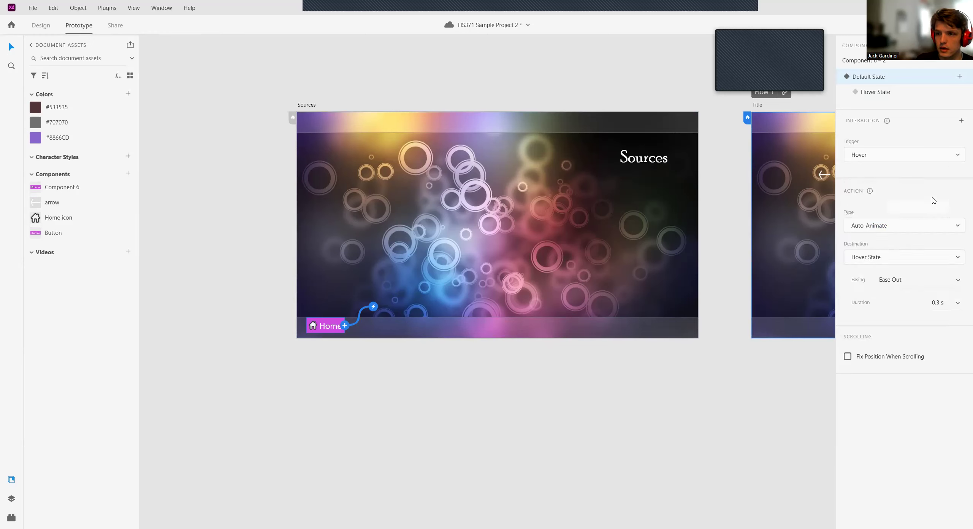
{"action": "left_click", "coordinate": [959, 261]}
{"action": "left_click", "coordinate": [933, 263]}
{"action": "left_click", "coordinate": [959, 281]}
{"action": "left_click", "coordinate": [893, 260]}
{"action": "left_click", "coordinate": [945, 301]}
{"action": "key", "text": "BackSpace"}
{"action": "key", "text": "Return"}
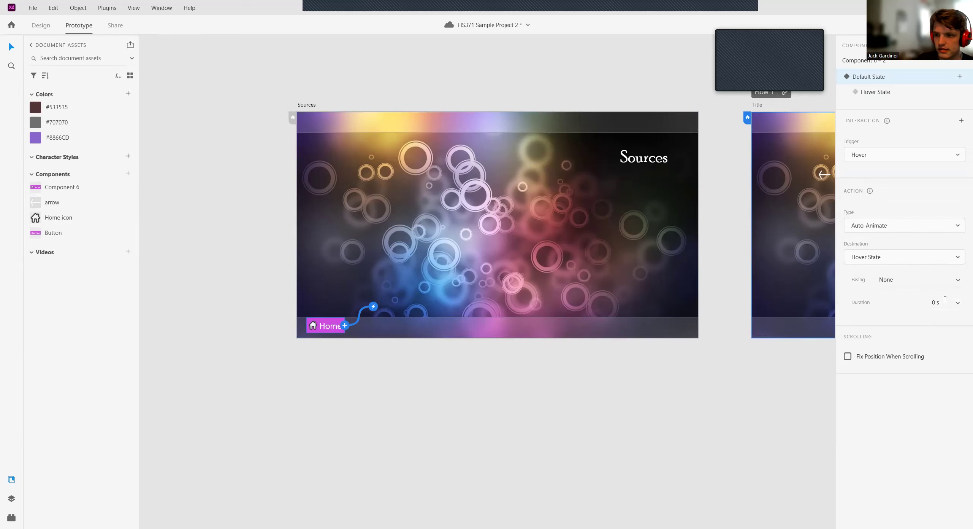
Step: Link the Home button's Hover State to the Title artboard on tap, using a Transition action
{"action": "left_click", "coordinate": [885, 91]}
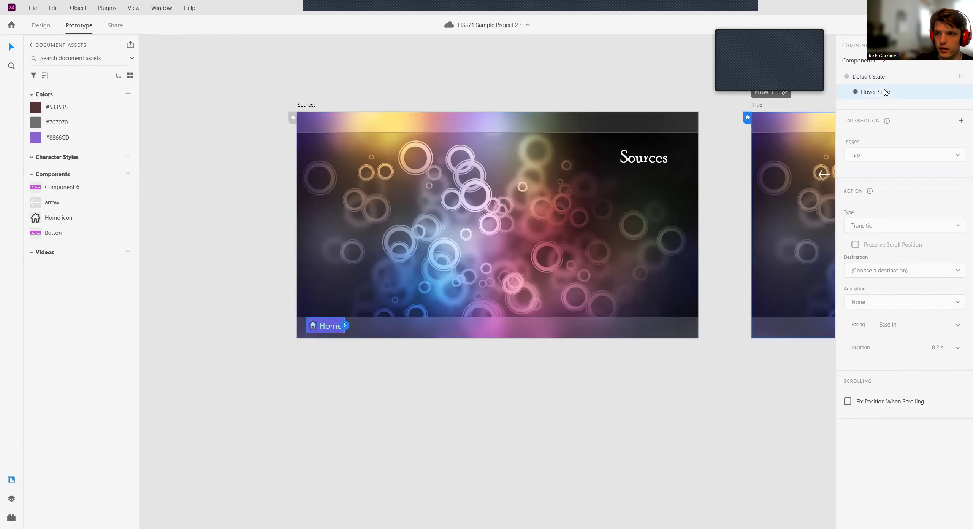
{"action": "left_click_drag", "start_coordinate": [344, 326], "coordinate": [782, 266]}
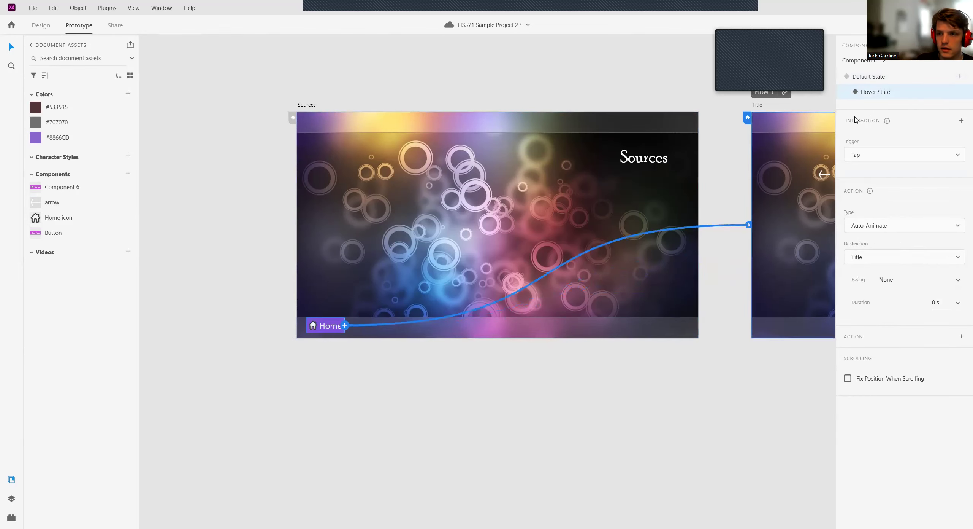
{"action": "left_click", "coordinate": [920, 227]}
{"action": "left_click", "coordinate": [871, 194]}
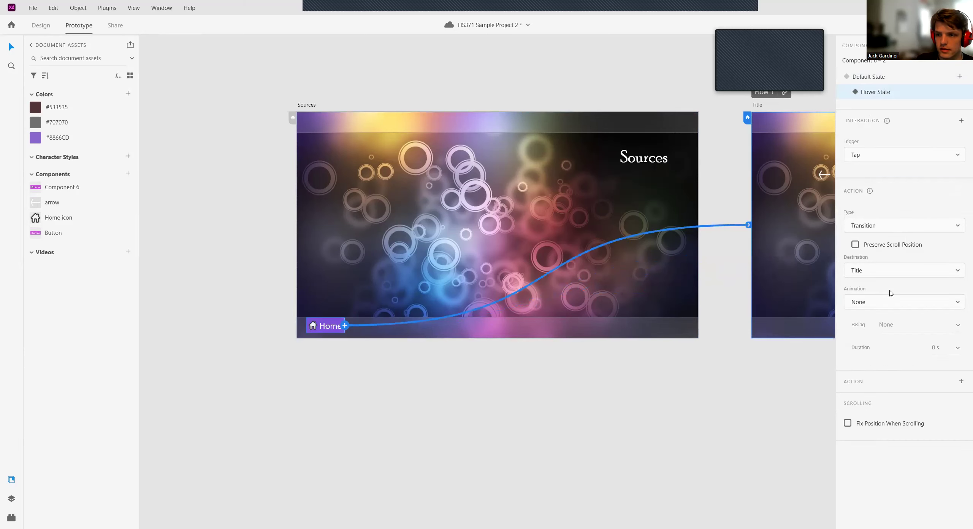
Step: Give the Home button's transition to Title a Push Up animation with Ease Out easing and a 0.3 s duration
{"action": "left_click", "coordinate": [887, 303]}
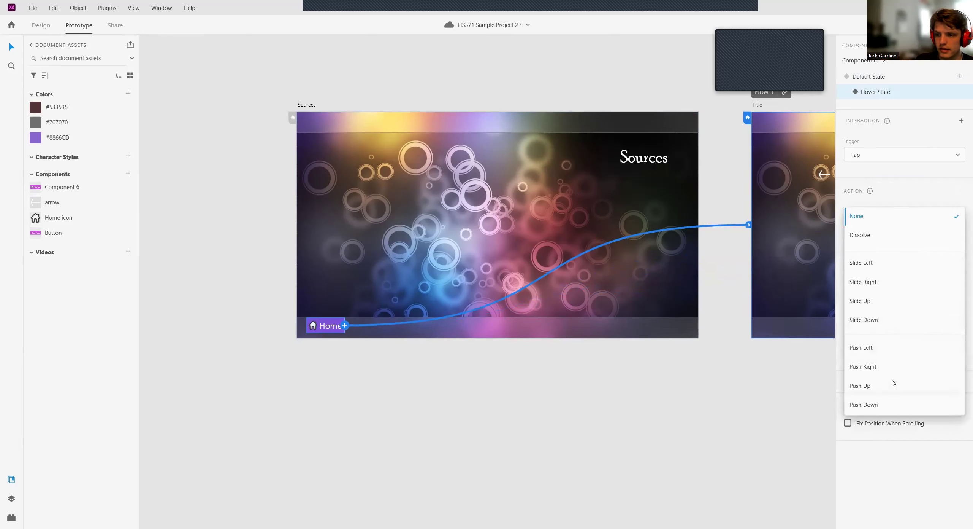
{"action": "left_click", "coordinate": [891, 385]}
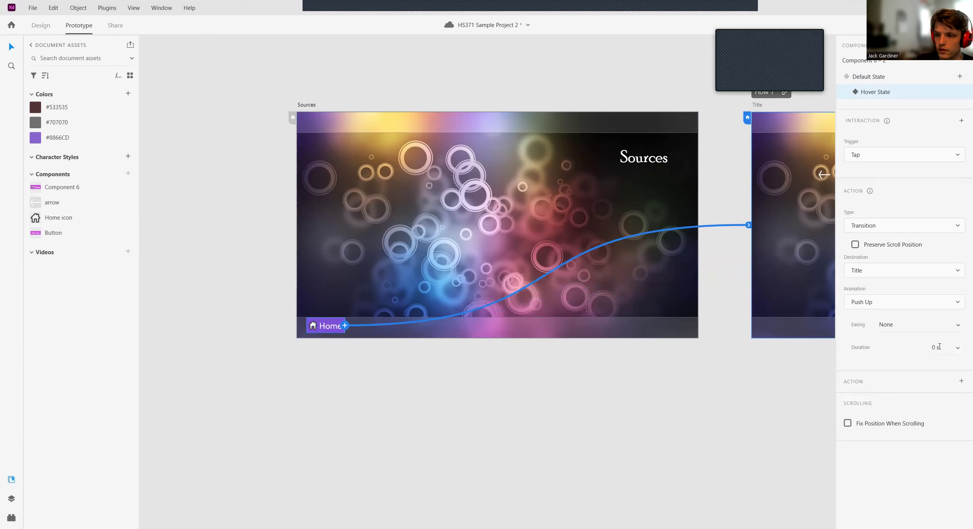
{"action": "left_click", "coordinate": [924, 326]}
{"action": "left_click", "coordinate": [923, 338]}
{"action": "left_click", "coordinate": [940, 347]}
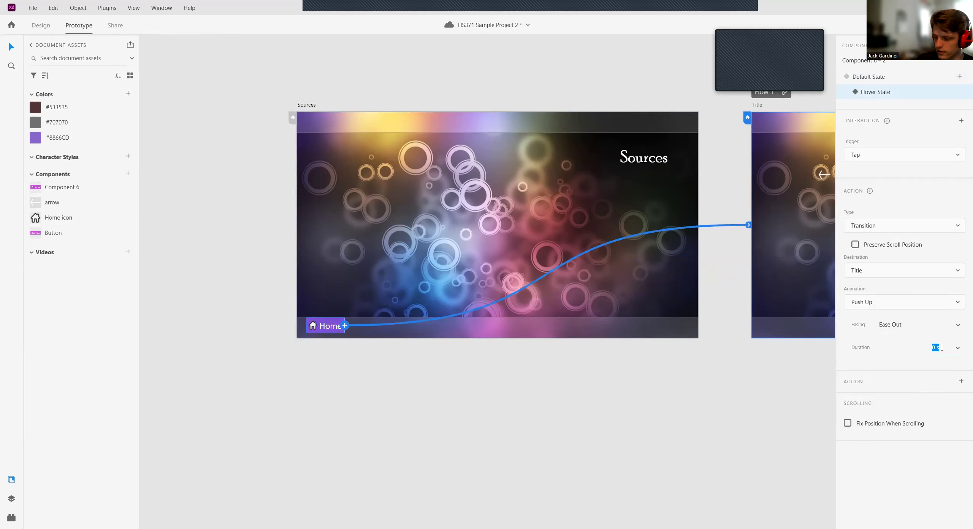
{"action": "type", "text": "0.3"}
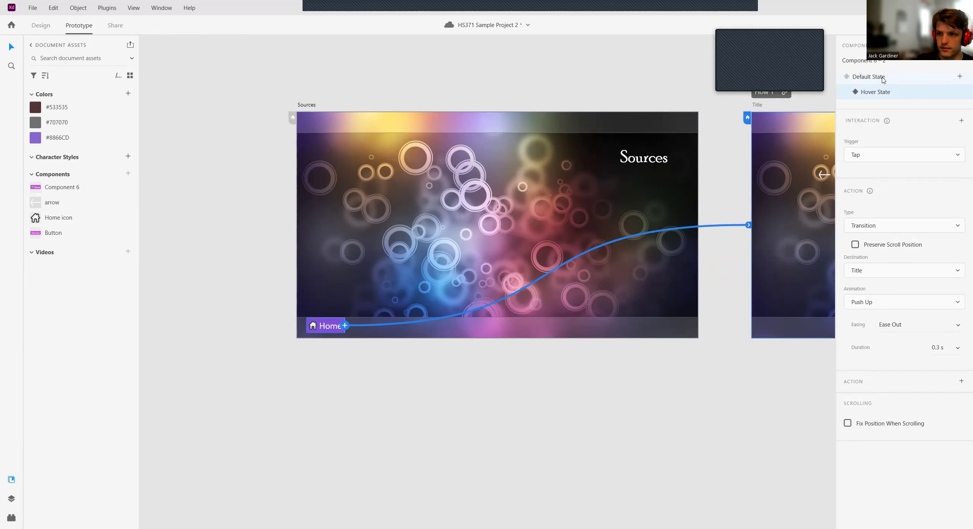
Step: Return the Home button to its Default State and rename the Component 6 asset as "Button with icon"
{"action": "left_click_drag", "start_coordinate": [683, 403], "coordinate": [595, 414]}
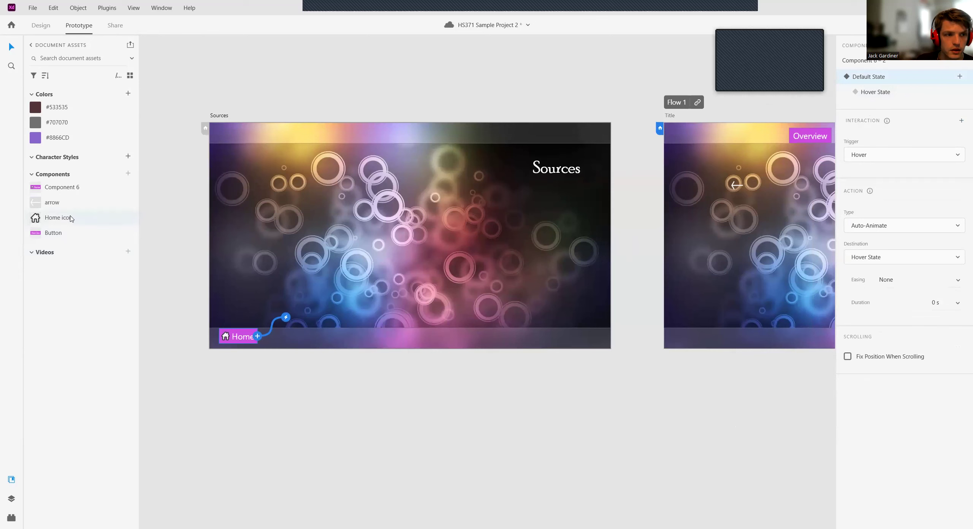
{"action": "right_click", "coordinate": [57, 186]}
{"action": "left_click", "coordinate": [88, 210]}
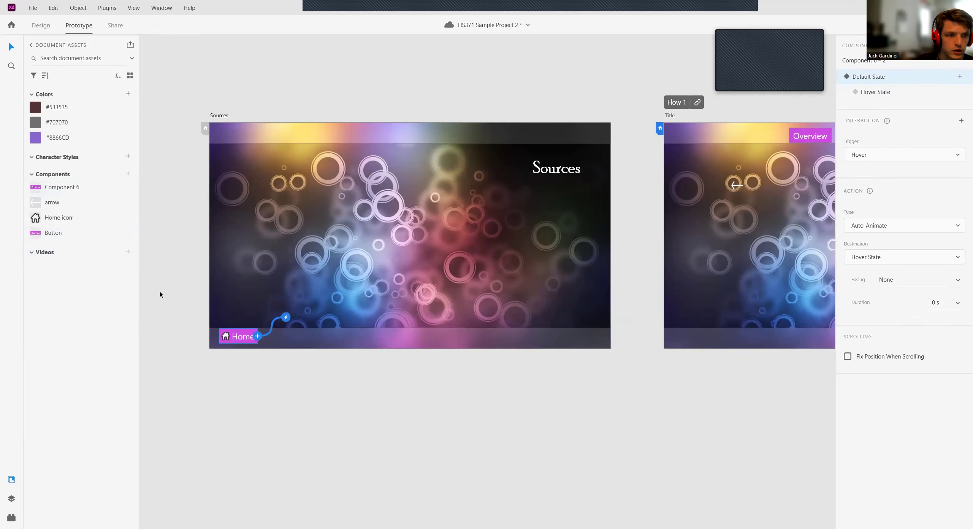
{"action": "type", "text": "Button with icon"}
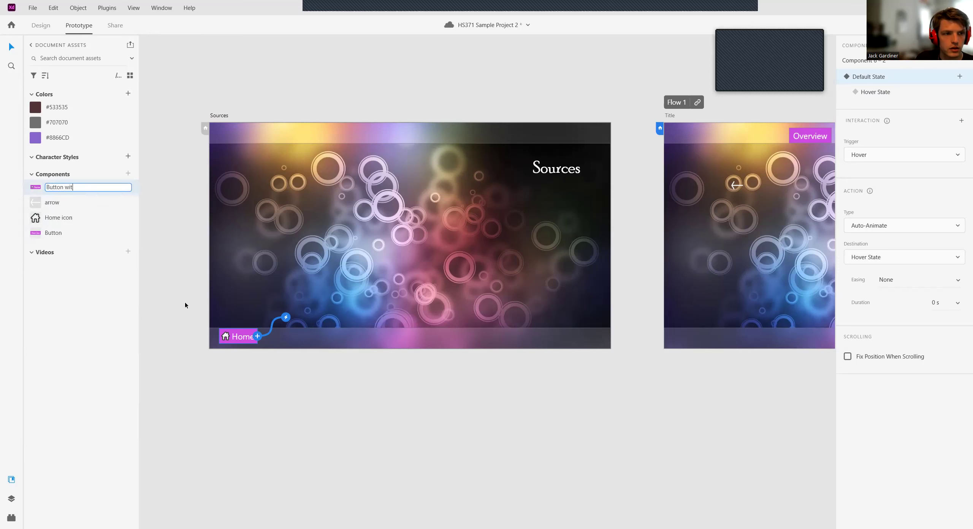
{"action": "key", "text": "Return"}
Step: Place a Button with icon instance in the Overview artboard's lower-left corner, check its Hover State link, and return it to the Default State
{"action": "left_click", "coordinate": [238, 437]}
{"action": "left_click_drag", "start_coordinate": [539, 431], "coordinate": [145, 420]}
{"action": "left_click_drag", "start_coordinate": [572, 396], "coordinate": [204, 393]}
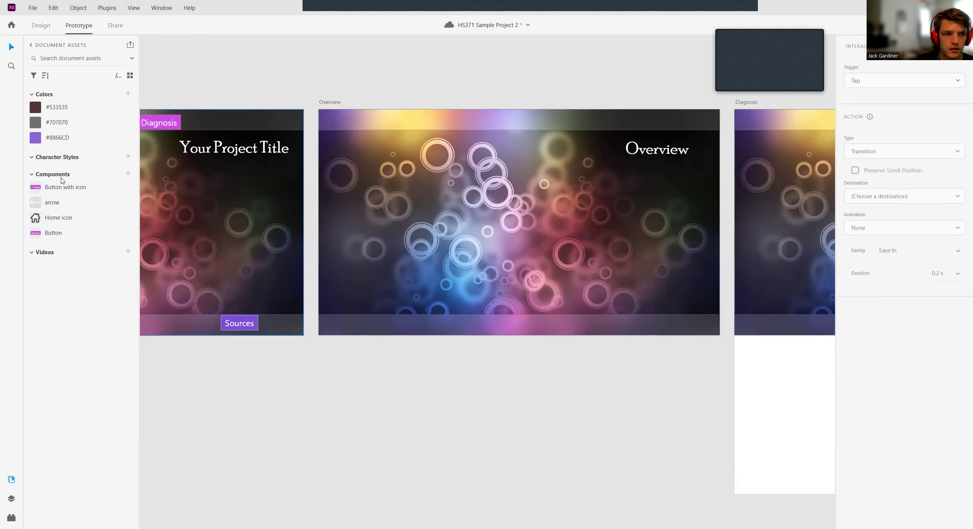
{"action": "left_click_drag", "start_coordinate": [88, 187], "coordinate": [346, 322]}
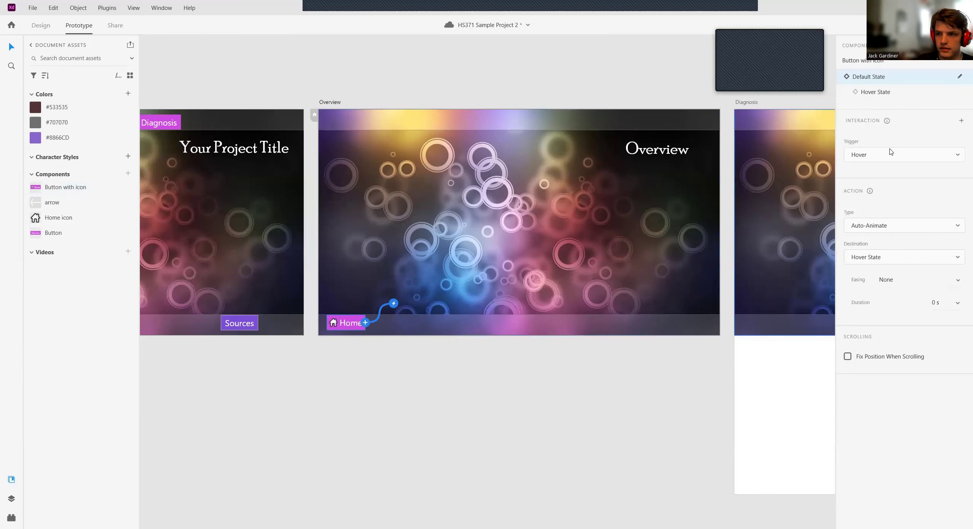
{"action": "left_click", "coordinate": [889, 93]}
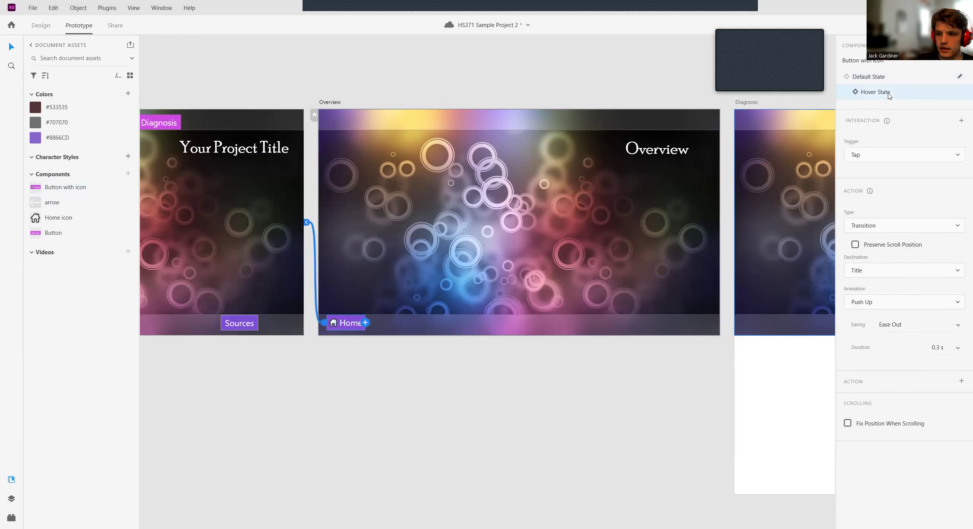
{"action": "left_click_drag", "start_coordinate": [389, 375], "coordinate": [498, 380]}
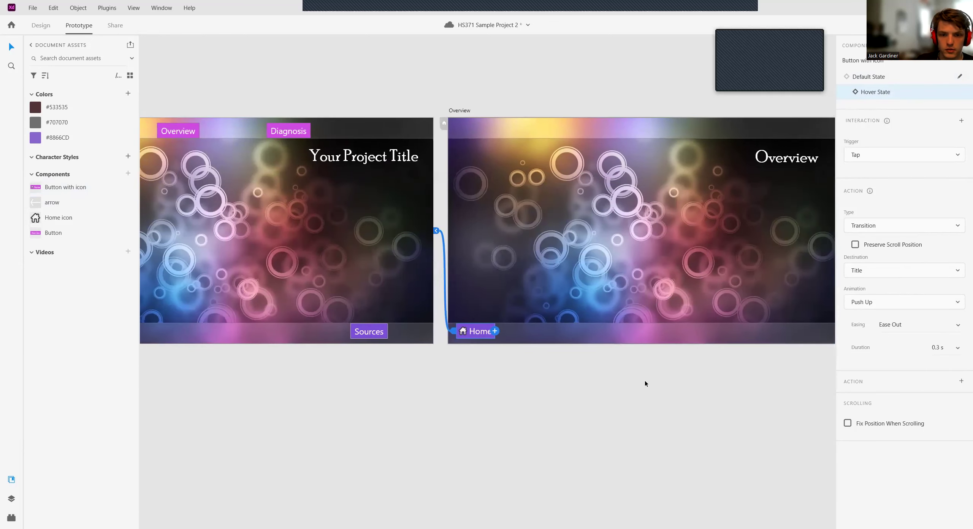
{"action": "left_click_drag", "start_coordinate": [693, 371], "coordinate": [258, 378]}
{"action": "left_click", "coordinate": [909, 76]}
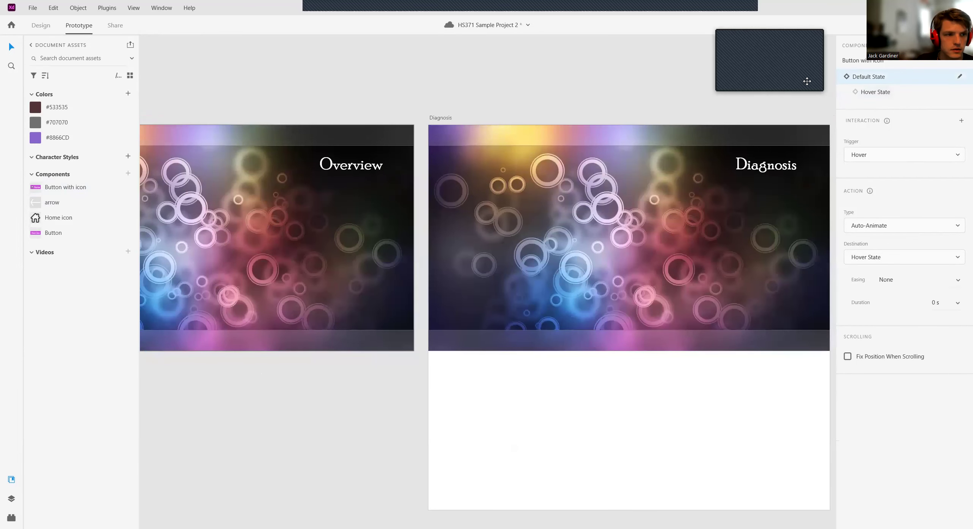
Step: Place a Button with icon instance in the bottom band of the Diagnosis artboard's background, check its Hover State link, and restore the Default State
{"action": "left_click_drag", "start_coordinate": [56, 189], "coordinate": [462, 343]}
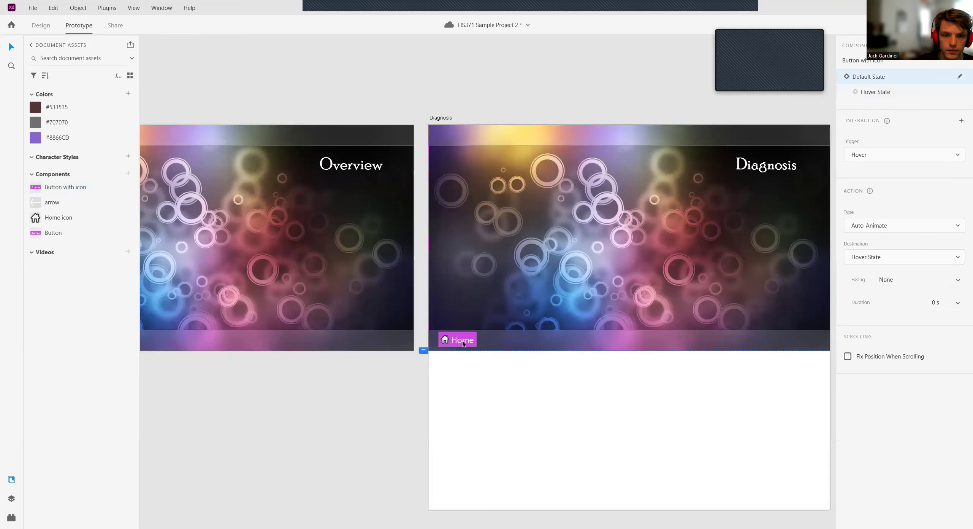
{"action": "left_click", "coordinate": [871, 92]}
{"action": "scroll", "coordinate": [628, 386], "scroll_direction": "left", "scroll_amount": 7}
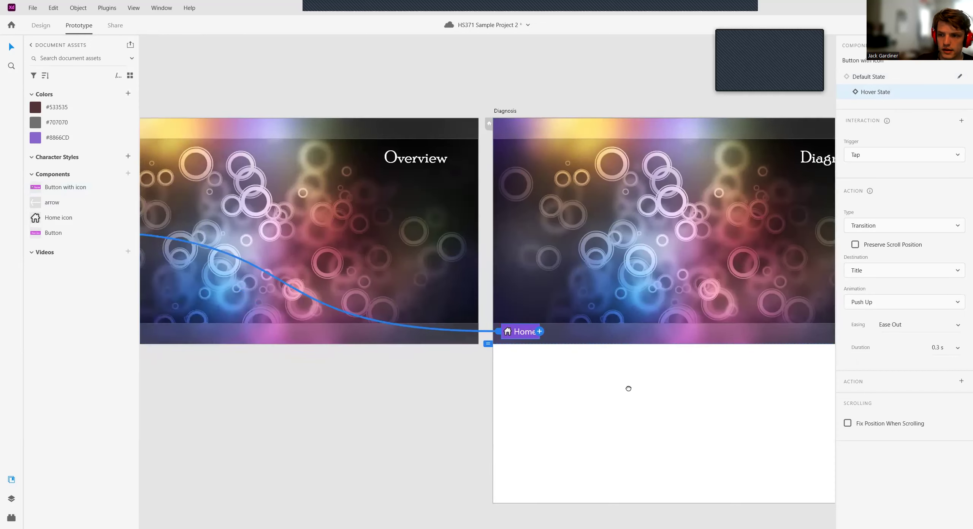
{"action": "scroll", "coordinate": [501, 409], "scroll_direction": "right", "scroll_amount": 4}
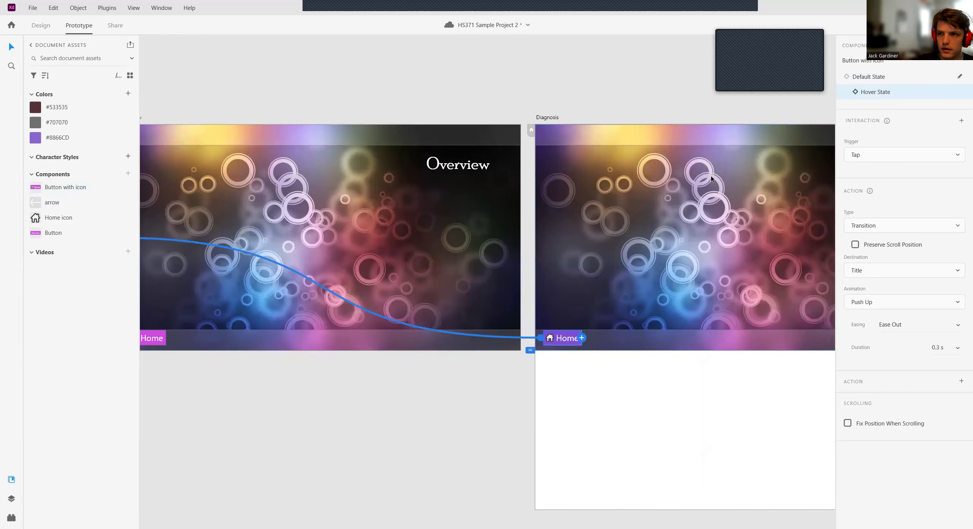
{"action": "left_click", "coordinate": [892, 80]}
{"action": "left_click", "coordinate": [432, 388]}
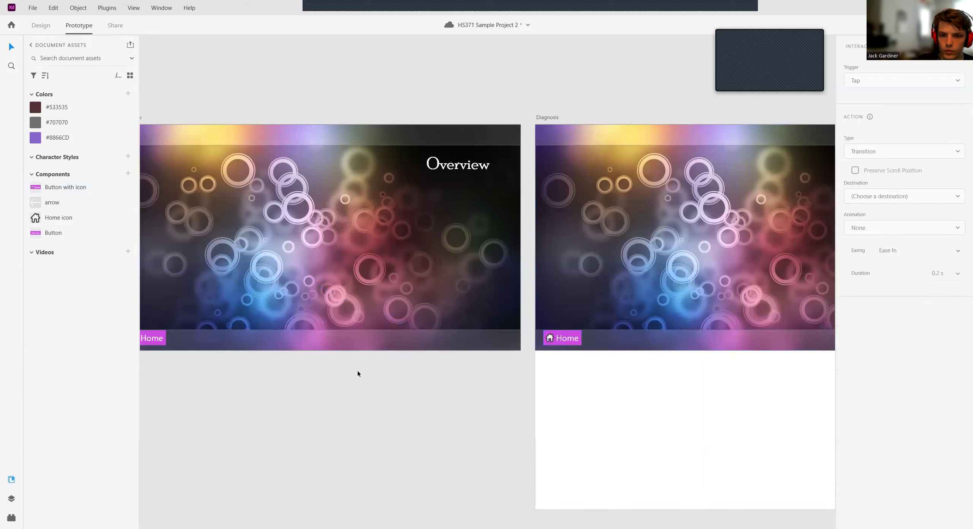
Step: Return the Sources button on the Title artboard to its Default State
{"action": "left_click_drag", "start_coordinate": [198, 371], "coordinate": [628, 363]}
{"action": "left_click", "coordinate": [472, 327]}
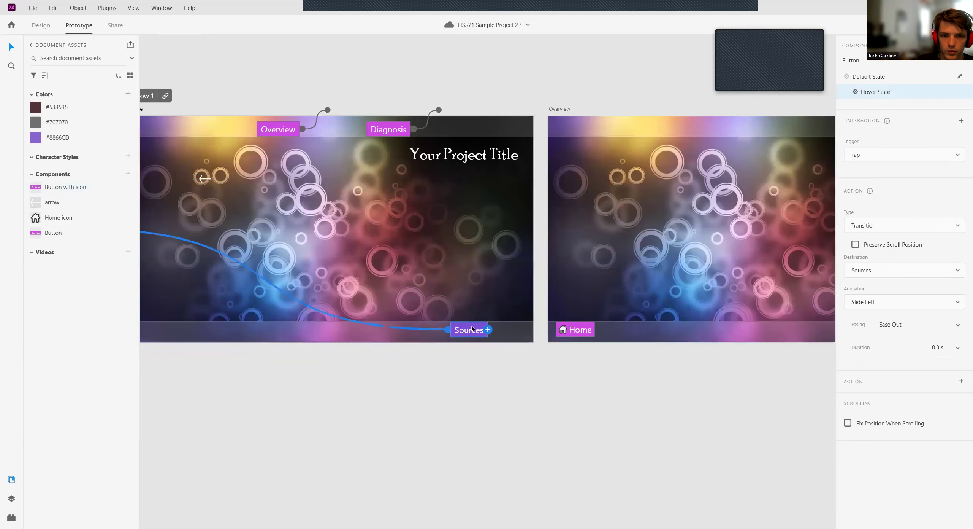
{"action": "left_click", "coordinate": [876, 83]}
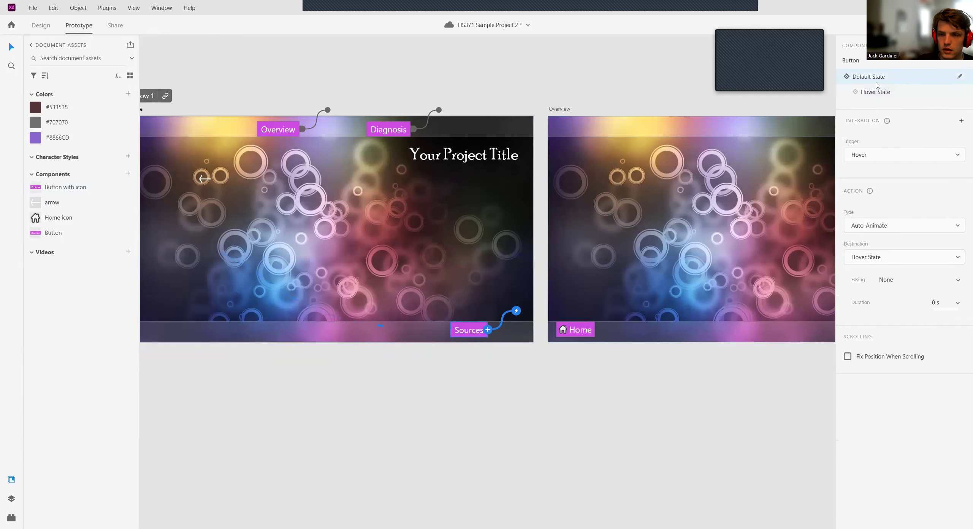
{"action": "left_click", "coordinate": [396, 369]}
Step: Review the Sources, Title and Overview artboards side by side and check which state the Title artboard's Overview button is in
{"action": "left_click_drag", "start_coordinate": [368, 368], "coordinate": [638, 406]}
{"action": "scroll", "coordinate": [563, 388], "scroll_direction": "down", "scroll_amount": 3}
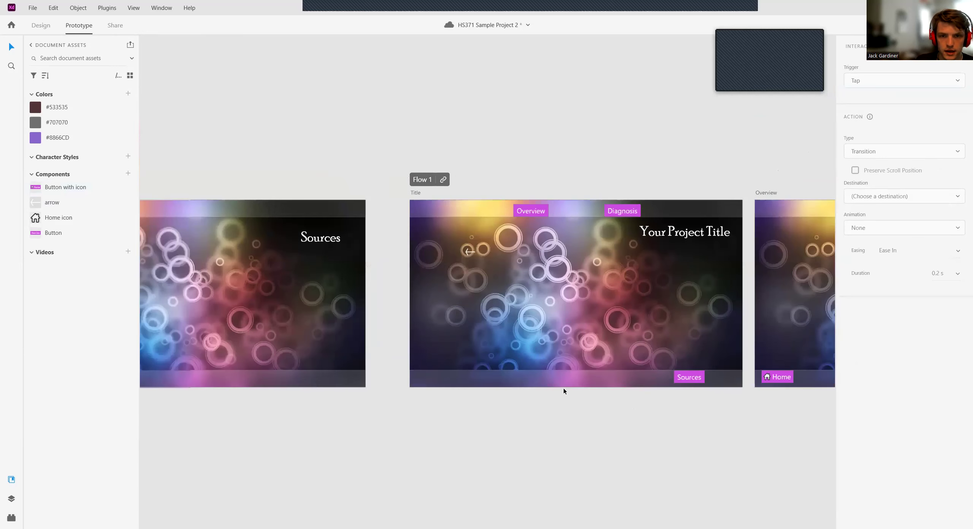
{"action": "scroll", "coordinate": [615, 408], "scroll_direction": "up", "scroll_amount": 2}
{"action": "left_click_drag", "start_coordinate": [726, 435], "coordinate": [336, 422]}
{"action": "left_click_drag", "start_coordinate": [622, 407], "coordinate": [724, 398]}
{"action": "left_click_drag", "start_coordinate": [316, 400], "coordinate": [692, 391]}
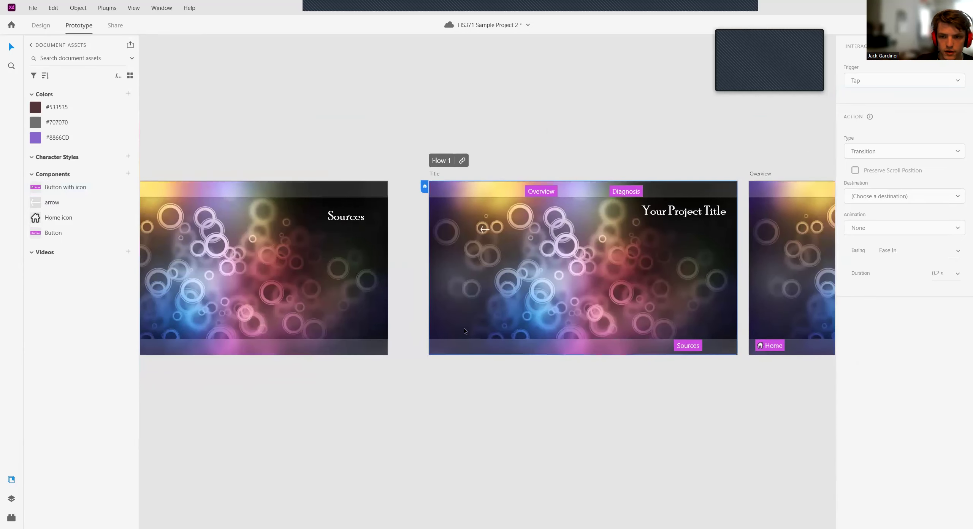
{"action": "left_click_drag", "start_coordinate": [445, 378], "coordinate": [489, 368]}
{"action": "scroll", "coordinate": [488, 369], "scroll_direction": "right", "scroll_amount": 5}
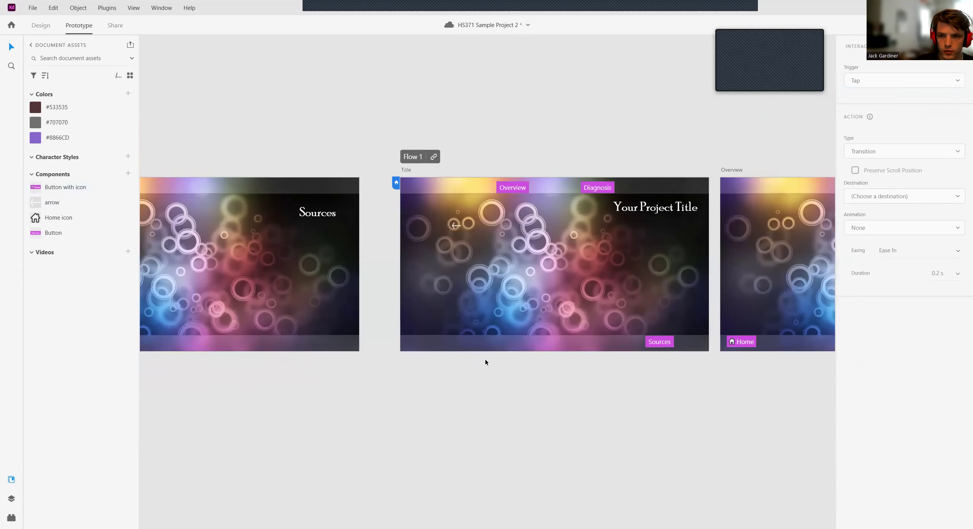
{"action": "left_click", "coordinate": [491, 188]}
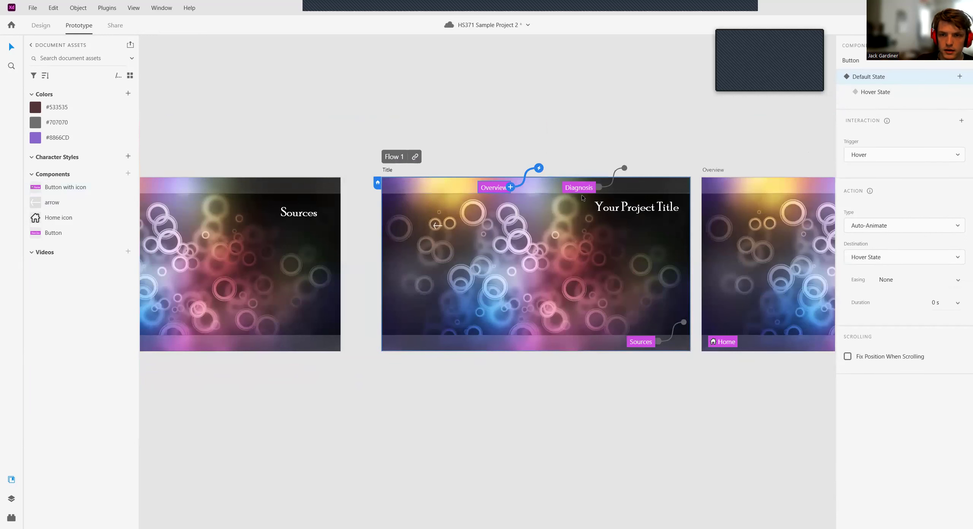
{"action": "left_click", "coordinate": [560, 383]}
{"action": "left_click_drag", "start_coordinate": [464, 409], "coordinate": [459, 408]}
{"action": "scroll", "coordinate": [459, 408], "scroll_direction": "right", "scroll_amount": 12}
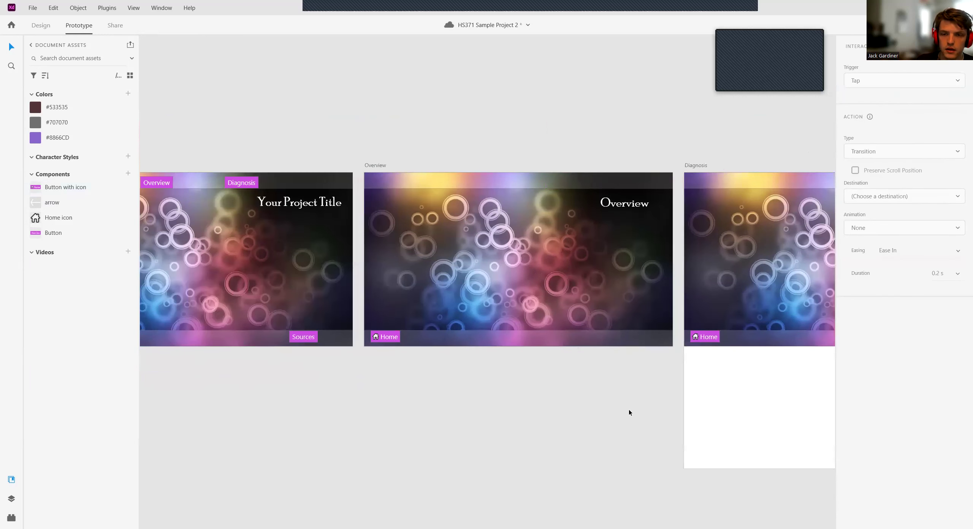
{"action": "left_click_drag", "start_coordinate": [341, 389], "coordinate": [628, 385]}
{"action": "mouse_move", "coordinate": [374, 395]}
{"action": "left_mouse_down"}
{"action": "mouse_move", "coordinate": [648, 381]}
{"action": "mouse_move", "coordinate": [769, 398]}
{"action": "left_mouse_up"}
{"action": "scroll", "coordinate": [481, 330], "scroll_direction": "right", "scroll_amount": 10}
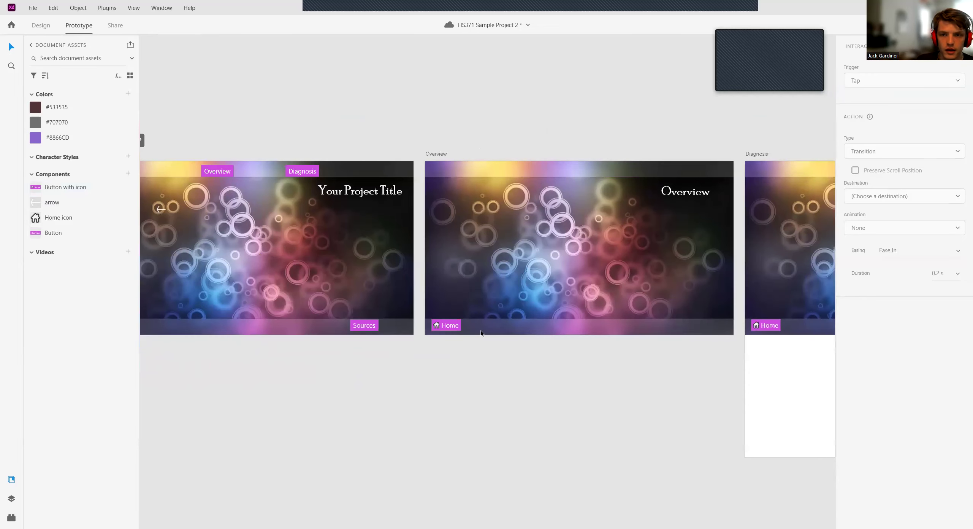
{"action": "scroll", "coordinate": [582, 262], "scroll_direction": "up", "scroll_amount": 3}
{"action": "left_click_drag", "start_coordinate": [550, 70], "coordinate": [520, 95]}
{"action": "scroll", "coordinate": [464, 76], "scroll_direction": "down", "scroll_amount": 3}
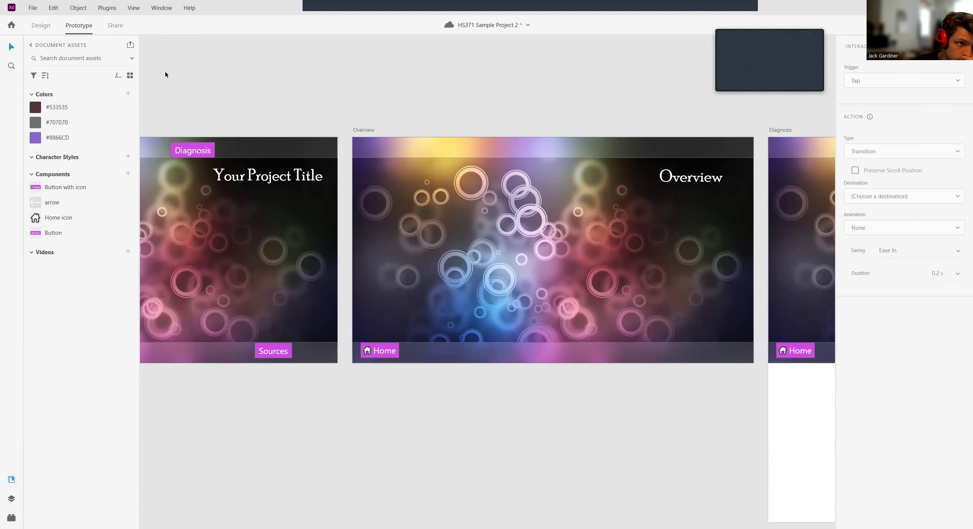
Step: Switch to Design mode and import the "this is fine" image onto the Overview artboard
{"action": "left_click", "coordinate": [41, 25]}
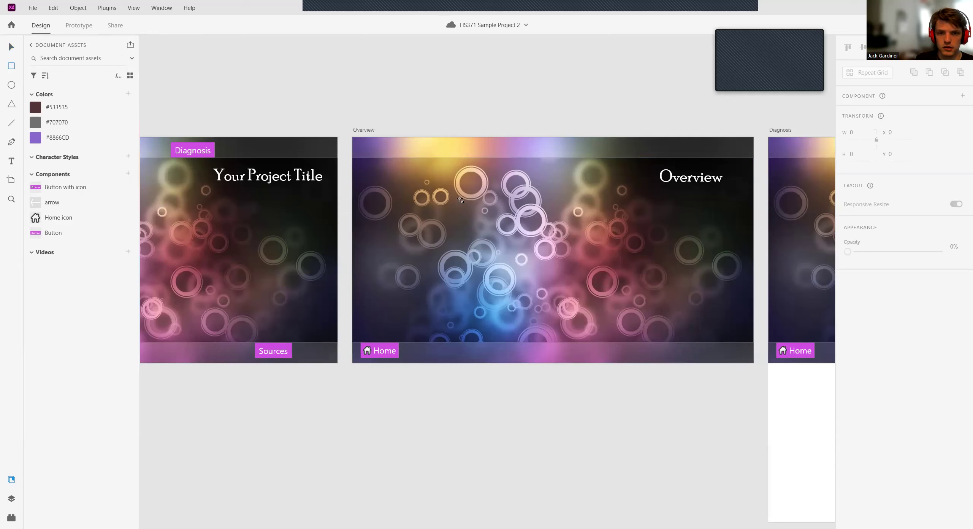
{"action": "mouse_move", "coordinate": [455, 192]}
{"action": "left_mouse_down"}
{"action": "mouse_move", "coordinate": [639, 290]}
{"action": "mouse_move", "coordinate": [569, 271]}
{"action": "mouse_move", "coordinate": [447, 210]}
{"action": "mouse_move", "coordinate": [455, 192]}
{"action": "left_mouse_up"}
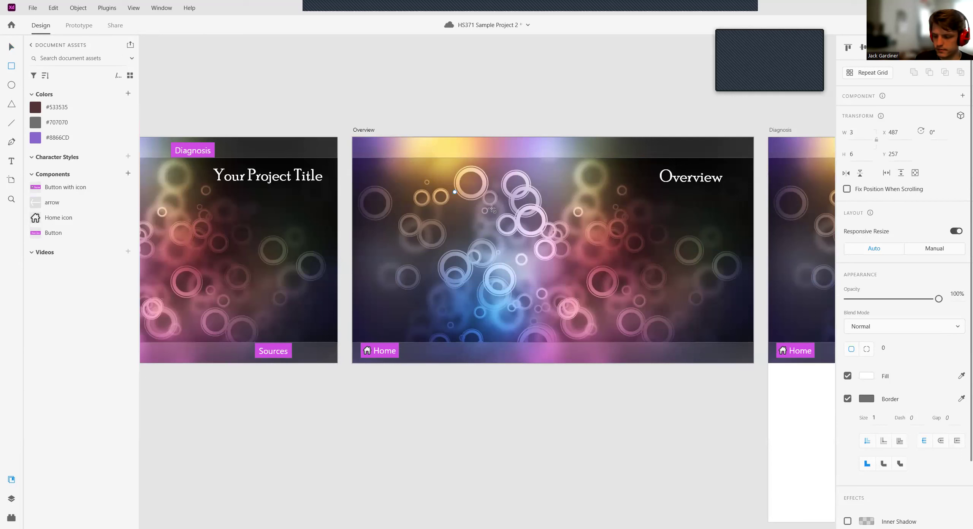
{"action": "key", "text": "Delete"}
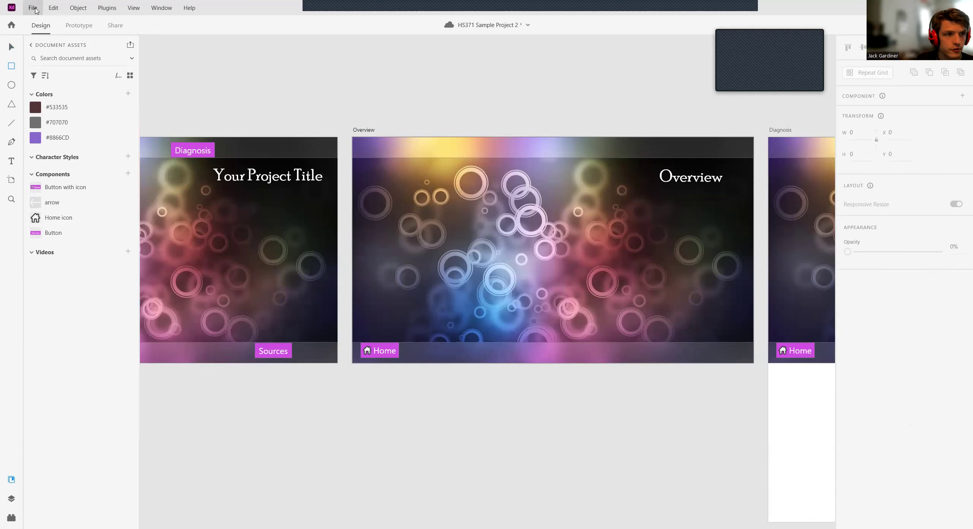
{"action": "left_click", "coordinate": [33, 8]}
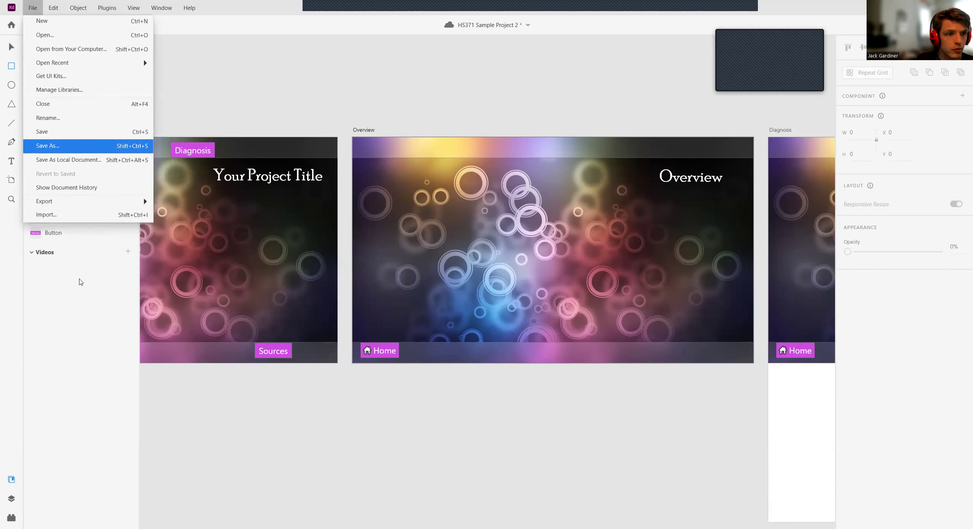
{"action": "left_click", "coordinate": [57, 214]}
{"action": "scroll", "coordinate": [153, 135], "scroll_direction": "down", "scroll_amount": 1}
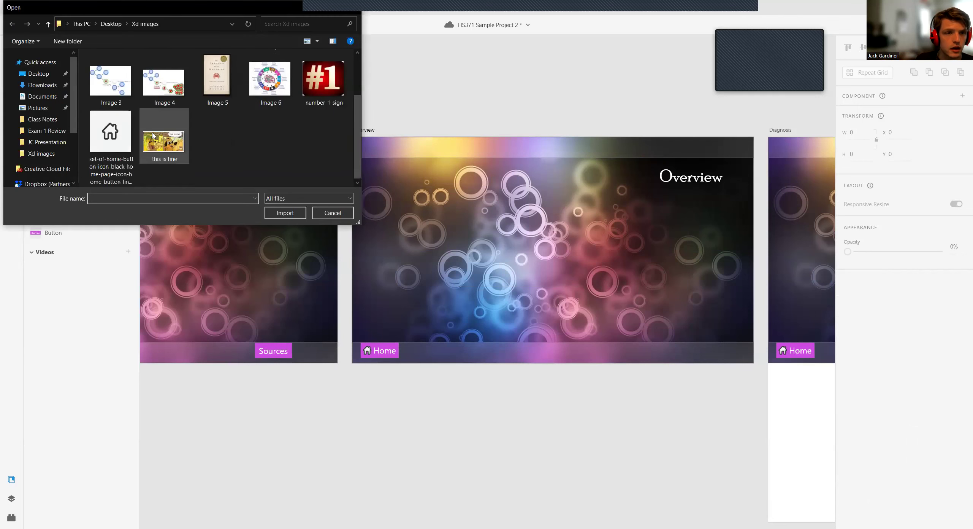
{"action": "double_click", "coordinate": [157, 135]}
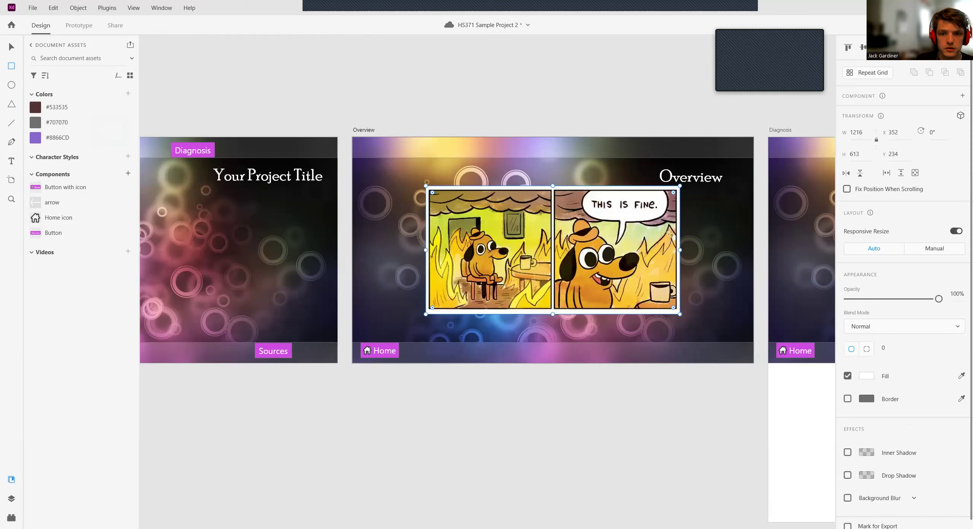
Step: Shrink the "this is fine" image to about 607 × 306 and move it near the middle of the Overview artboard
{"action": "left_click_drag", "start_coordinate": [680, 314], "coordinate": [553, 250]}
{"action": "mouse_move", "coordinate": [502, 225]}
{"action": "left_mouse_down"}
{"action": "mouse_move", "coordinate": [549, 257]}
{"action": "mouse_move", "coordinate": [488, 228]}
{"action": "left_mouse_up"}
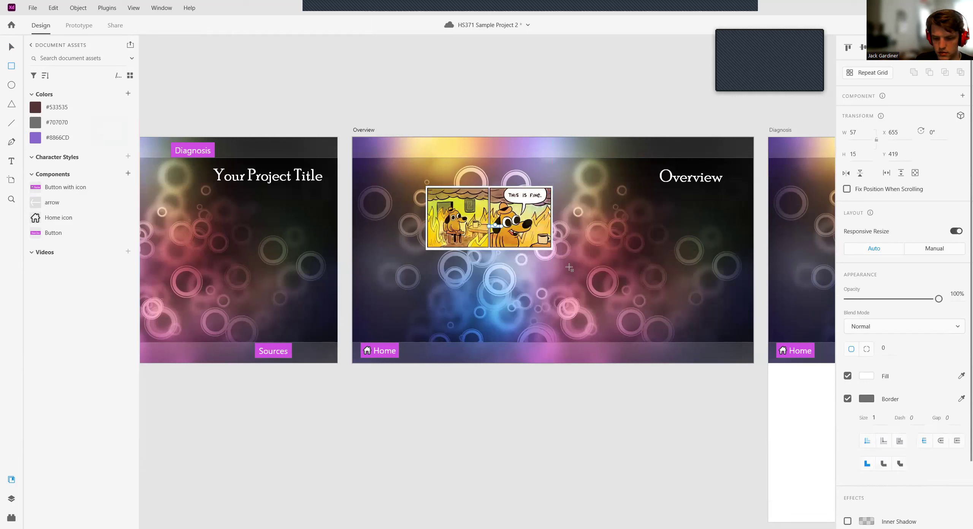
{"action": "key", "text": "ctrl+z"}
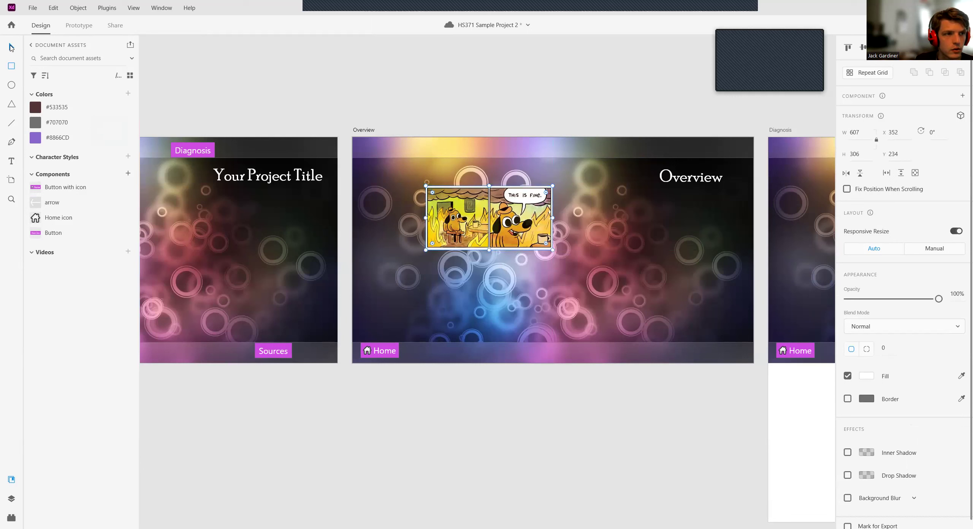
{"action": "left_click_drag", "start_coordinate": [492, 203], "coordinate": [544, 233]}
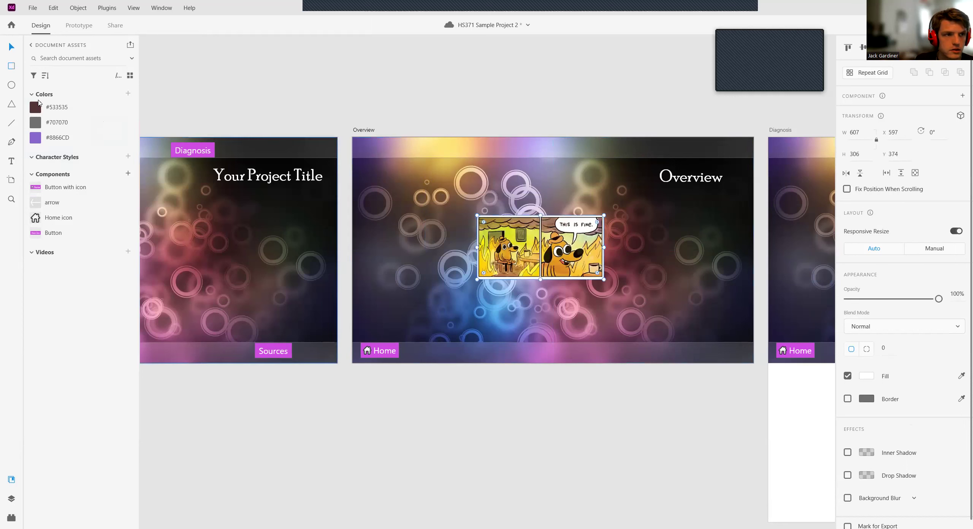
Step: Cover the image with a white rectangle about 667 × 358 and add the text "Click on me!" on it
{"action": "left_click", "coordinate": [11, 67]}
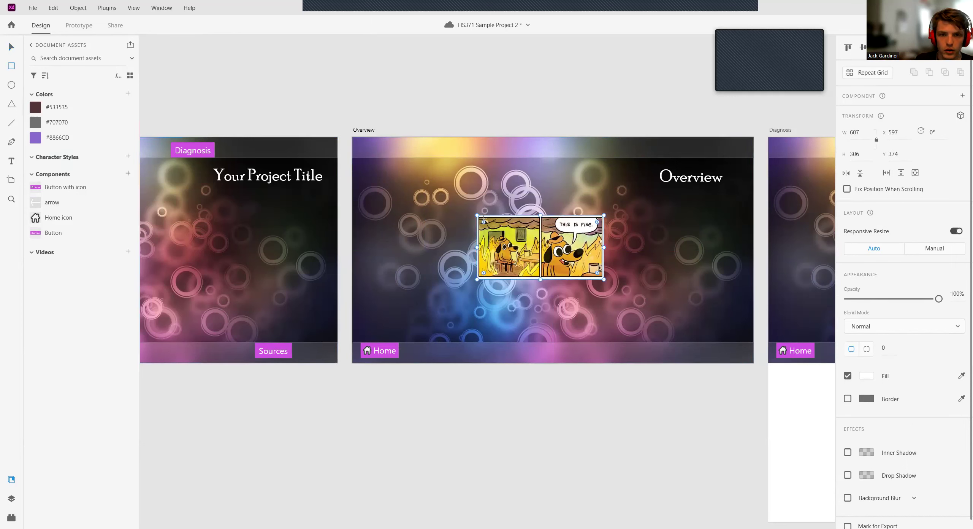
{"action": "left_click_drag", "start_coordinate": [471, 210], "coordinate": [611, 284]}
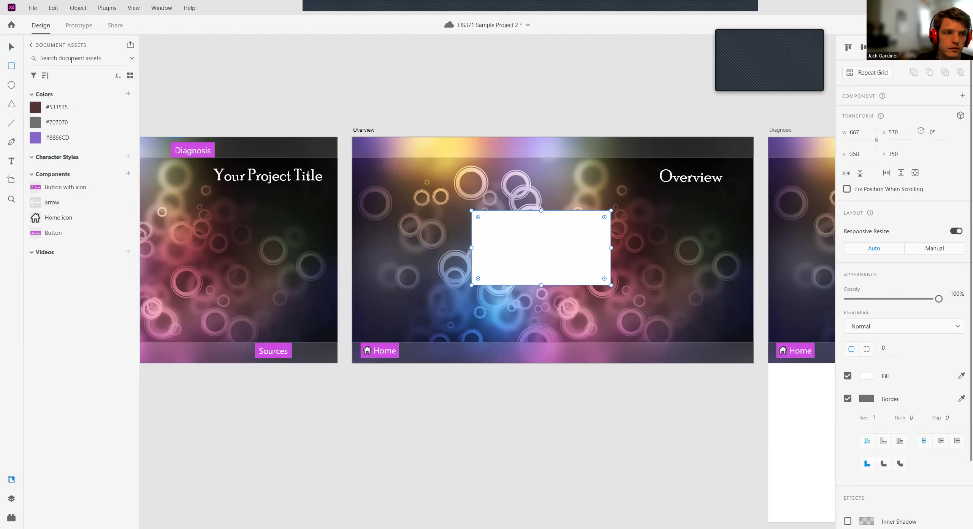
{"action": "left_click", "coordinate": [11, 161]}
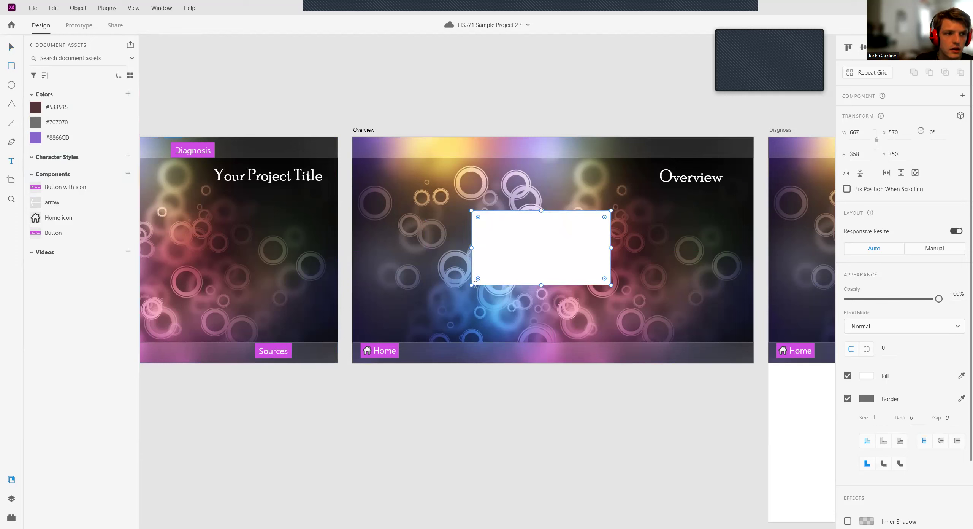
{"action": "left_click", "coordinate": [507, 236]}
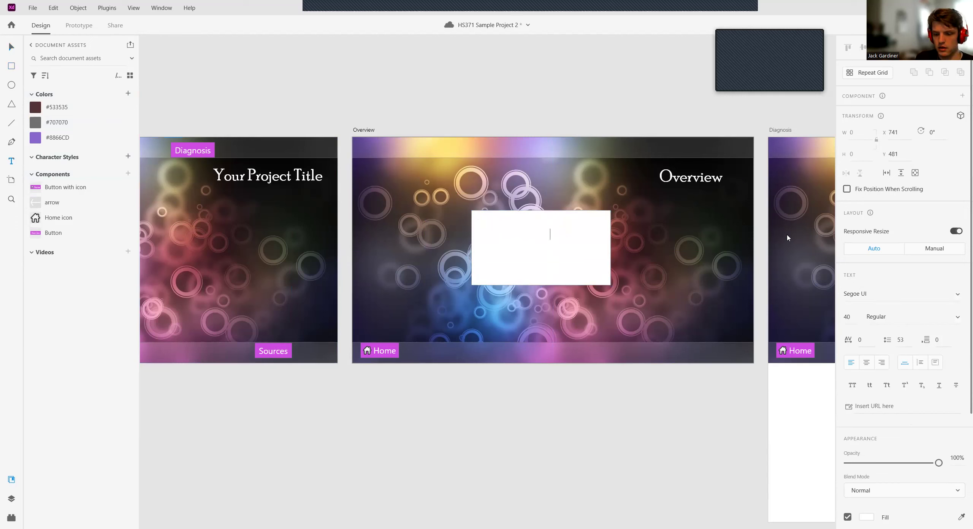
{"action": "type", "text": "Click on me!"}
Step: Give the "Click on me!" text a red fill and centre it on the white rectangle
{"action": "key", "text": "ctrl+a"}
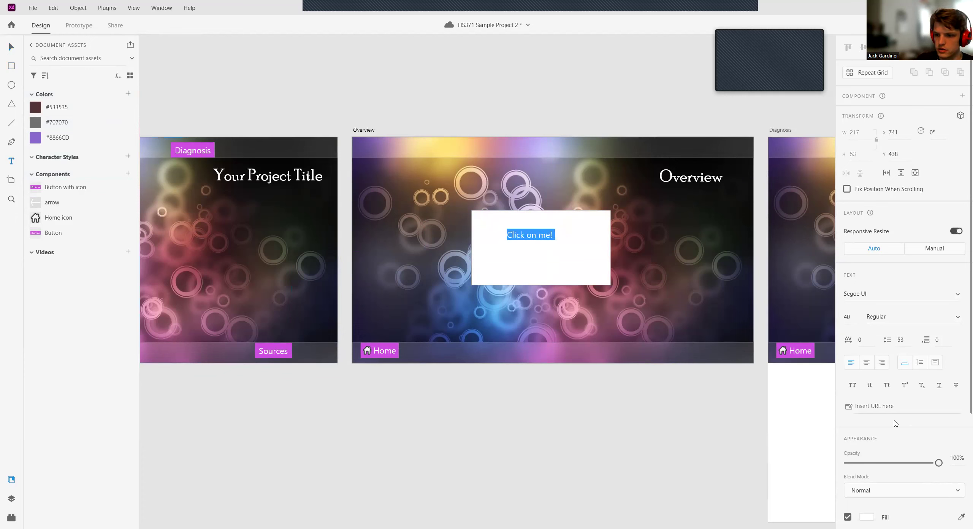
{"action": "scroll", "coordinate": [895, 422], "scroll_direction": "down", "scroll_amount": 4}
{"action": "left_click", "coordinate": [870, 371]}
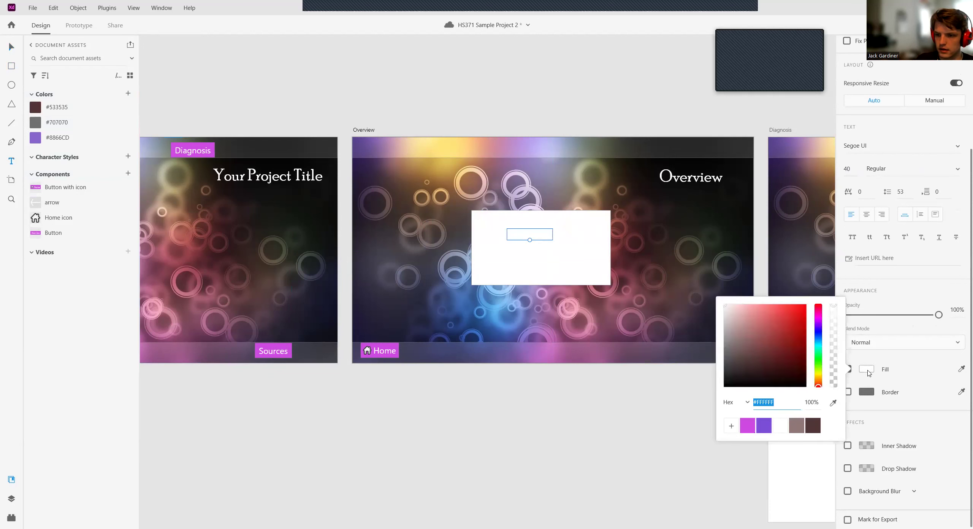
{"action": "left_click", "coordinate": [790, 329]}
{"action": "key", "text": "Escape"}
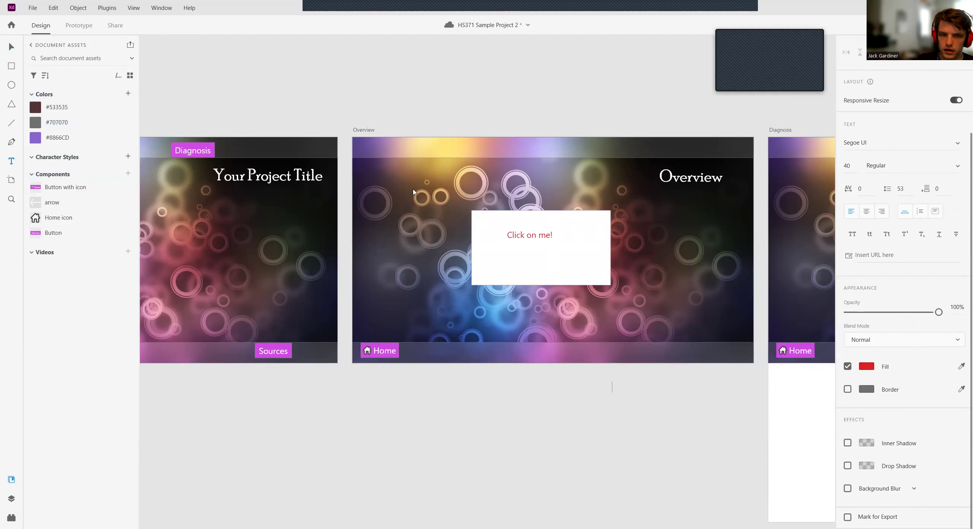
{"action": "left_click_drag", "start_coordinate": [544, 235], "coordinate": [553, 247]}
{"action": "left_click", "coordinate": [602, 237]}
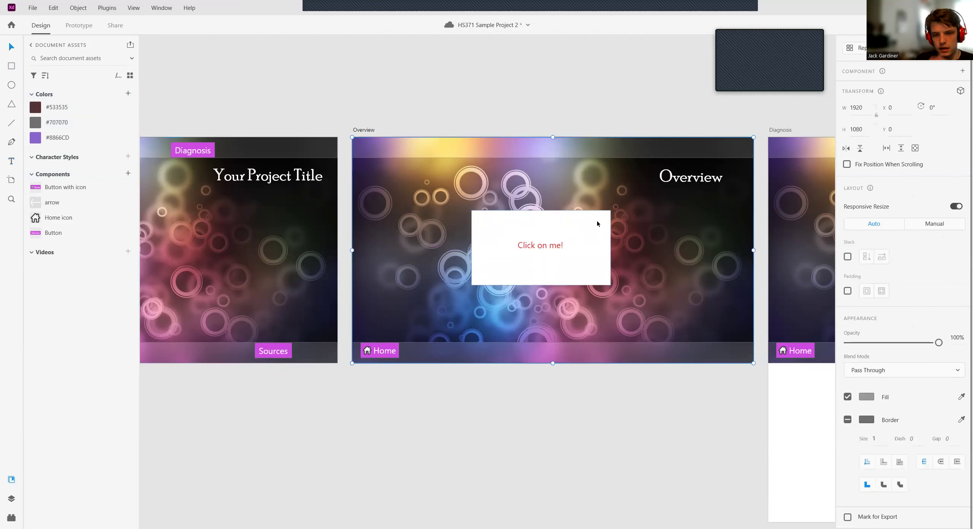
Step: Combine the "Click on me!" text, the white rectangle and the "this is fine" image into one component
{"action": "left_click", "coordinate": [11, 497]}
{"action": "left_click", "coordinate": [63, 82]}
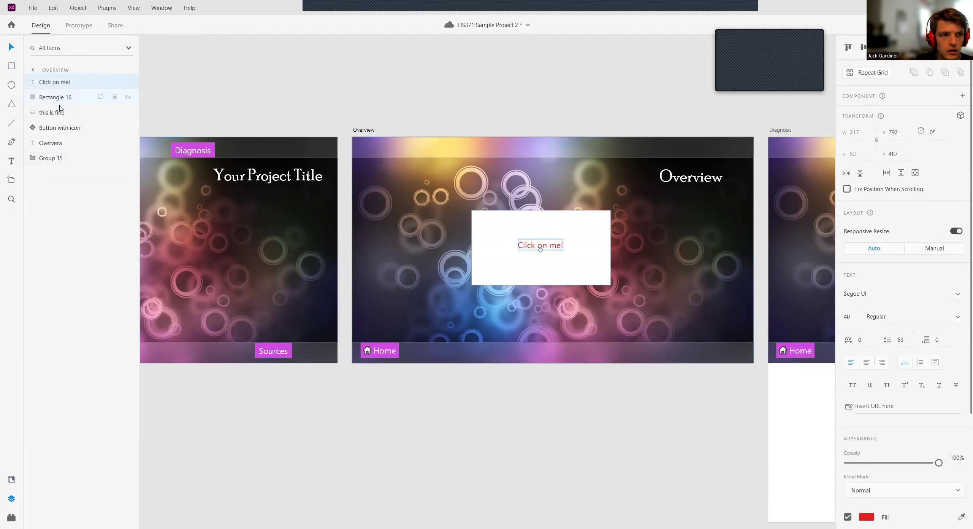
{"action": "left_click", "coordinate": [57, 98], "text": "shift"}
{"action": "left_click", "coordinate": [59, 114], "text": "shift"}
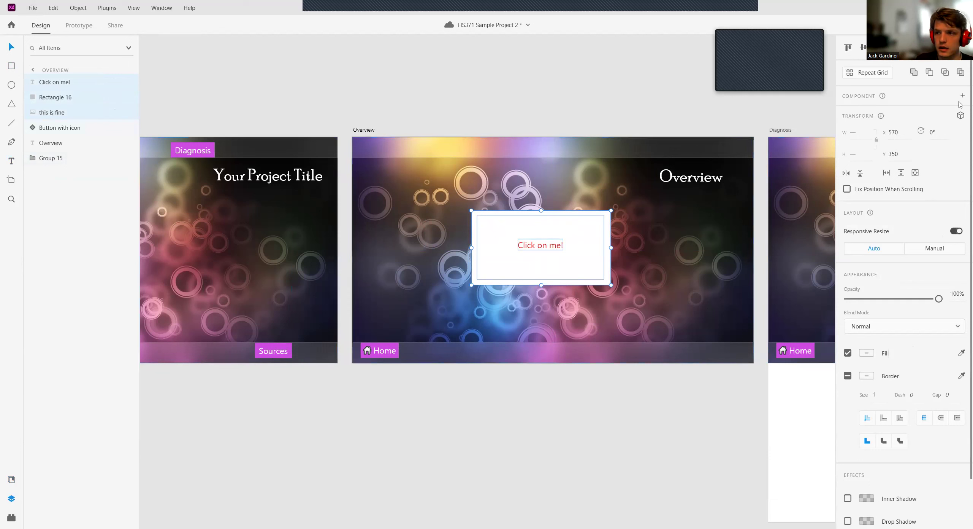
{"action": "left_click", "coordinate": [963, 96]}
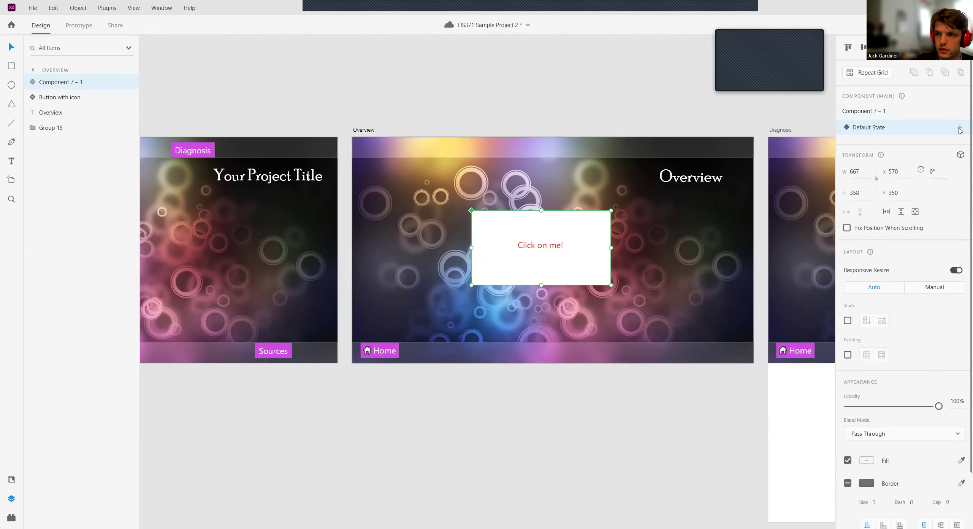
Step: Add a Toggle State to the new component, keeping the name "Toggle State"
{"action": "left_click", "coordinate": [961, 127]}
{"action": "left_click", "coordinate": [906, 165]}
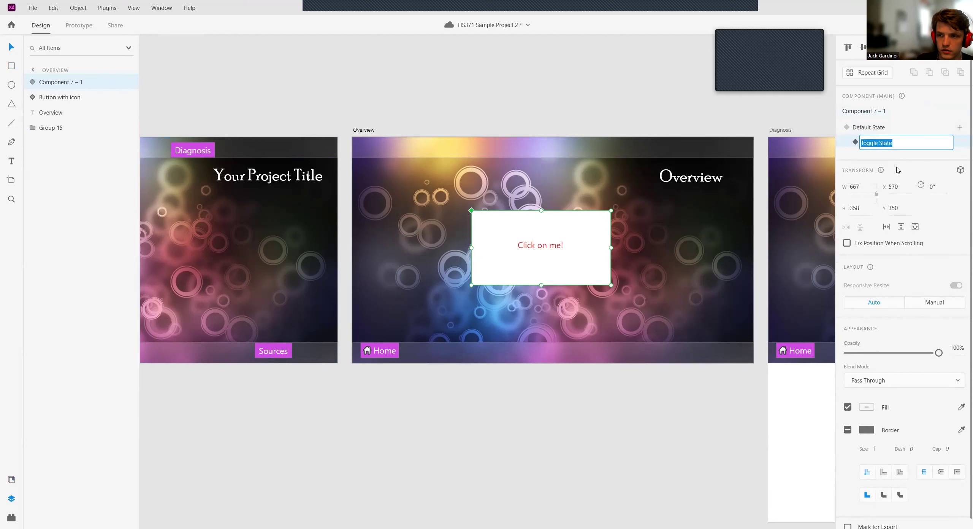
{"action": "left_click", "coordinate": [703, 236]}
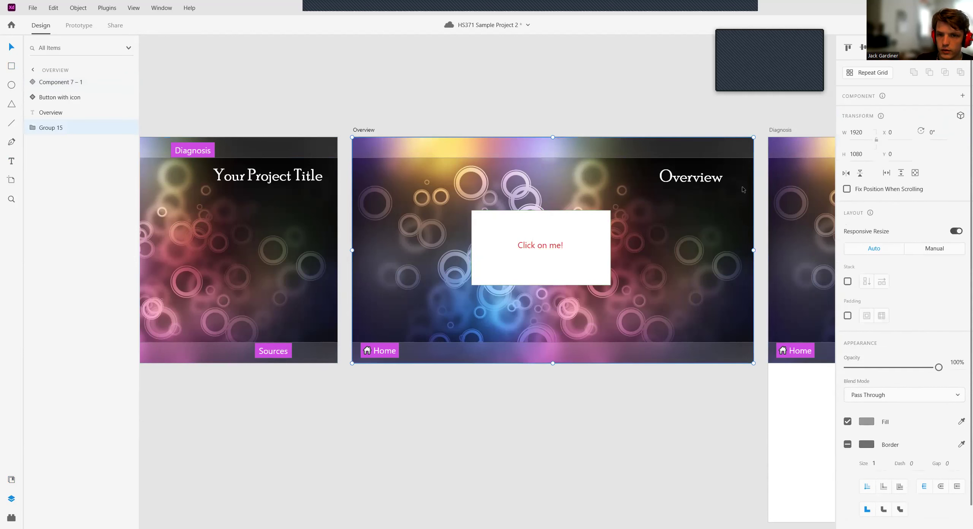
Step: Hide the "Click on me!" text in the component's Toggle State
{"action": "left_click", "coordinate": [596, 246]}
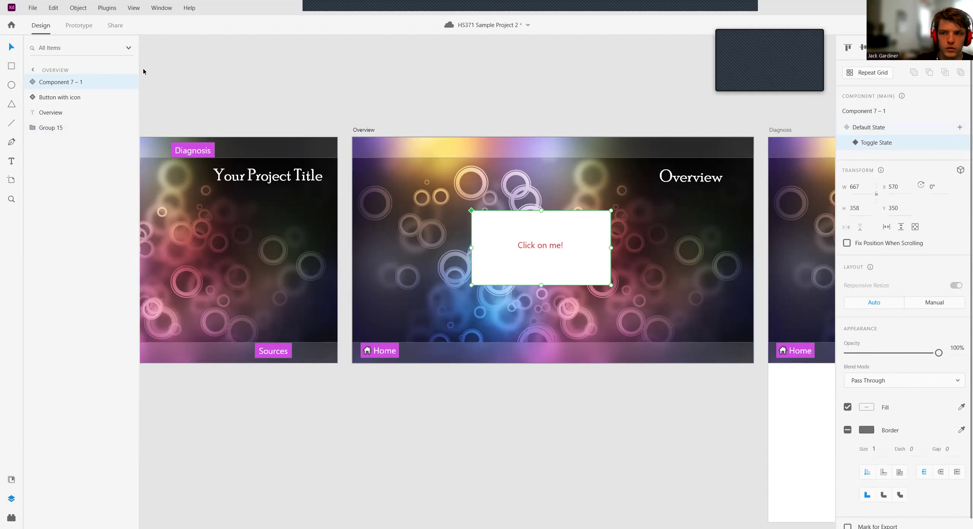
{"action": "left_click", "coordinate": [33, 83]}
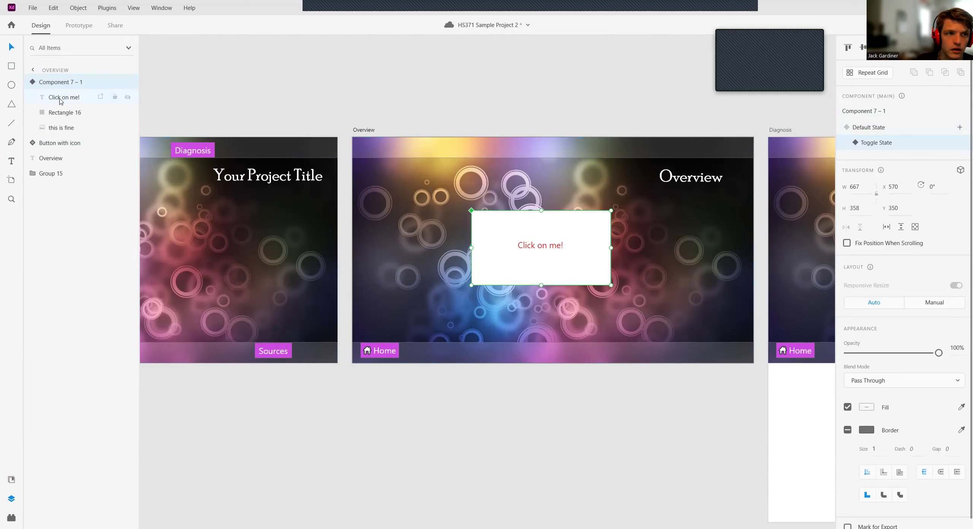
{"action": "left_click", "coordinate": [61, 98]}
{"action": "right_click", "coordinate": [60, 98]}
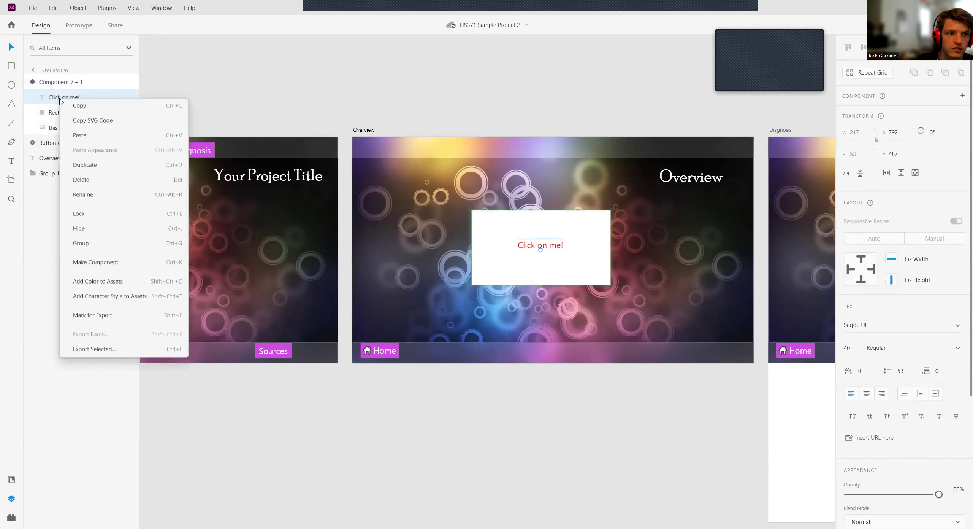
{"action": "left_click", "coordinate": [97, 234]}
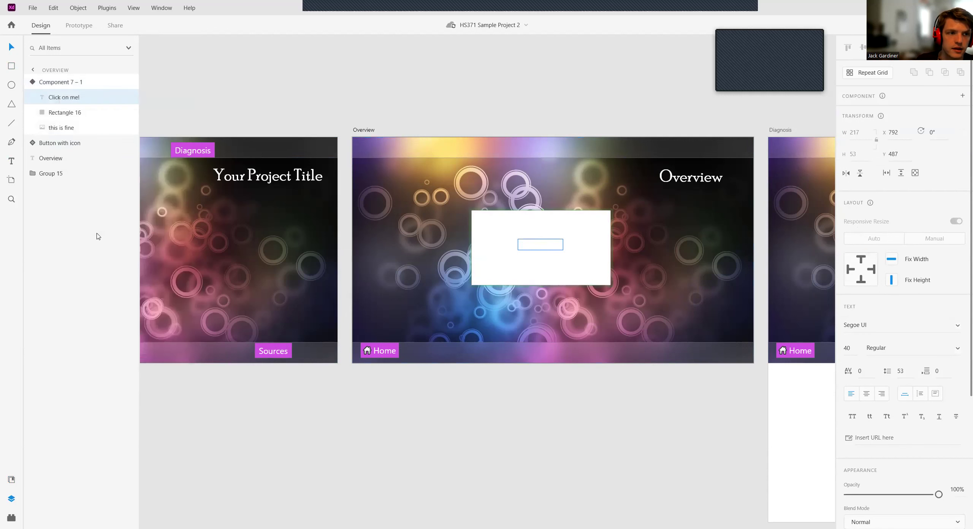
Step: Hide the white rectangle in the component's Toggle State so only the "this is fine" image shows
{"action": "right_click", "coordinate": [64, 111]}
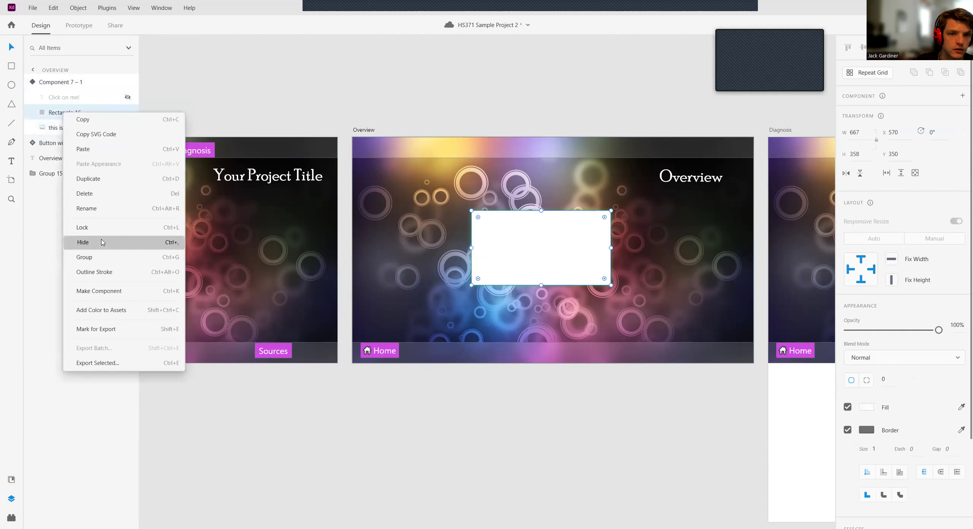
{"action": "left_click", "coordinate": [101, 242]}
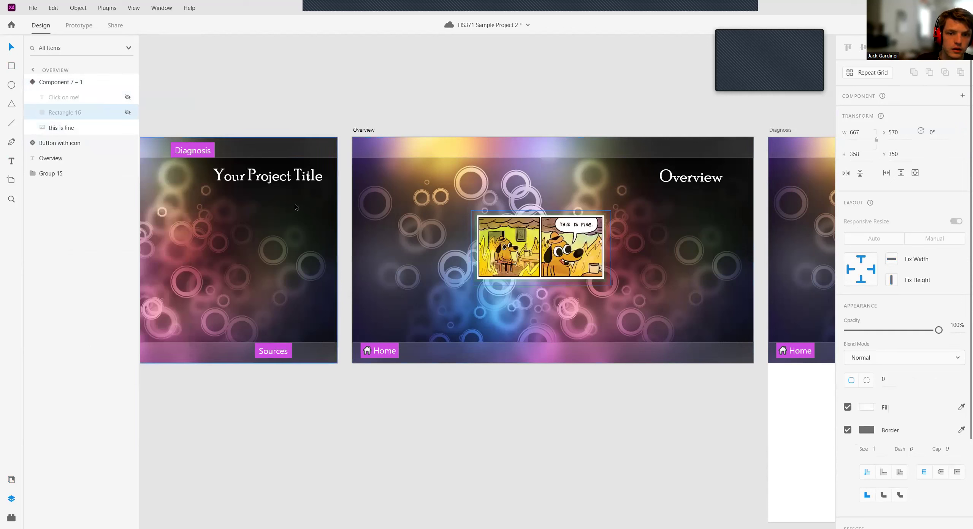
{"action": "left_click", "coordinate": [321, 99]}
Step: Switch the Overview component between its Default State and Toggle State, leaving it on the Default State
{"action": "left_click", "coordinate": [595, 236]}
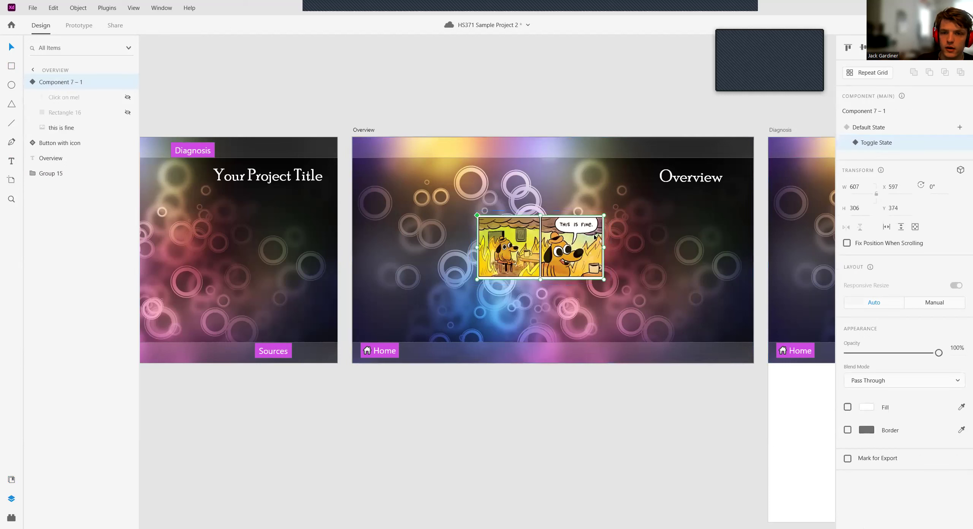
{"action": "left_click", "coordinate": [871, 128]}
{"action": "left_click", "coordinate": [879, 143]}
{"action": "left_click", "coordinate": [879, 128]}
{"action": "left_click", "coordinate": [877, 142]}
{"action": "left_click", "coordinate": [871, 127]}
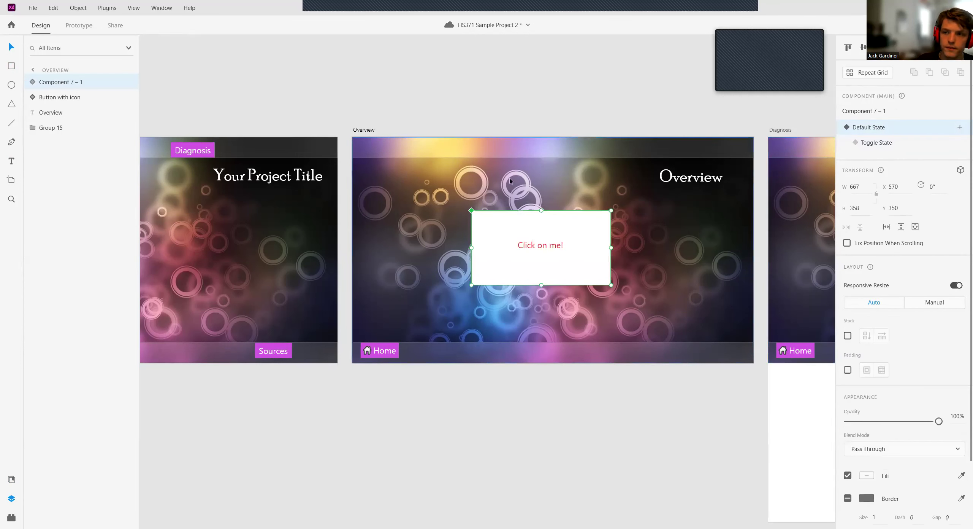
{"action": "left_click", "coordinate": [476, 105]}
Step: Open the prototype preview starting from the Title artboard's Flow 1
{"action": "left_click_drag", "start_coordinate": [462, 80], "coordinate": [396, 96]}
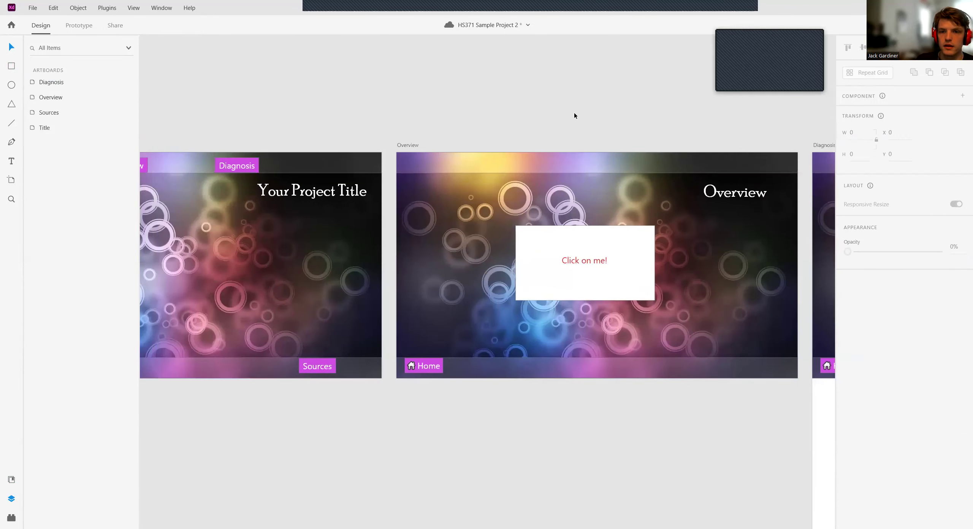
{"action": "scroll", "coordinate": [489, 110], "scroll_direction": "right", "scroll_amount": 5}
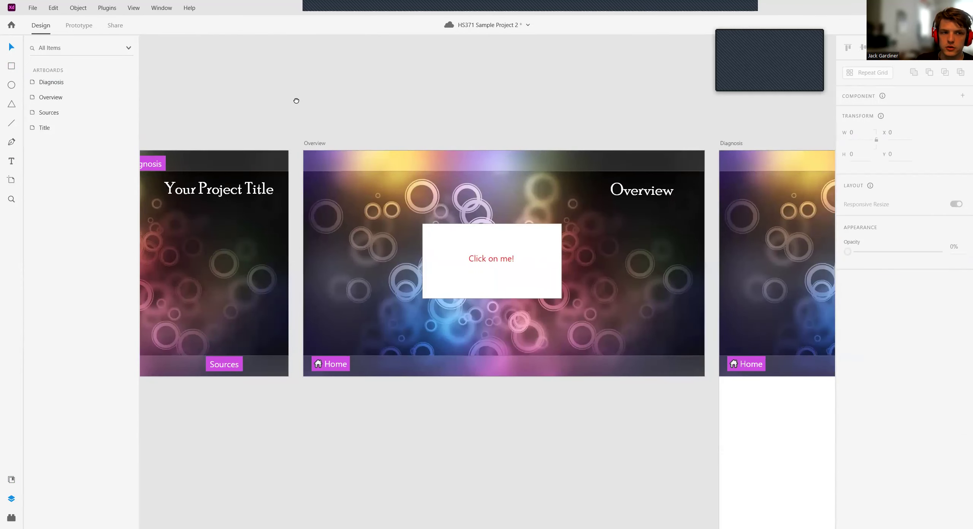
{"action": "left_click_drag", "start_coordinate": [296, 100], "coordinate": [665, 92]}
{"action": "left_click", "coordinate": [277, 122]}
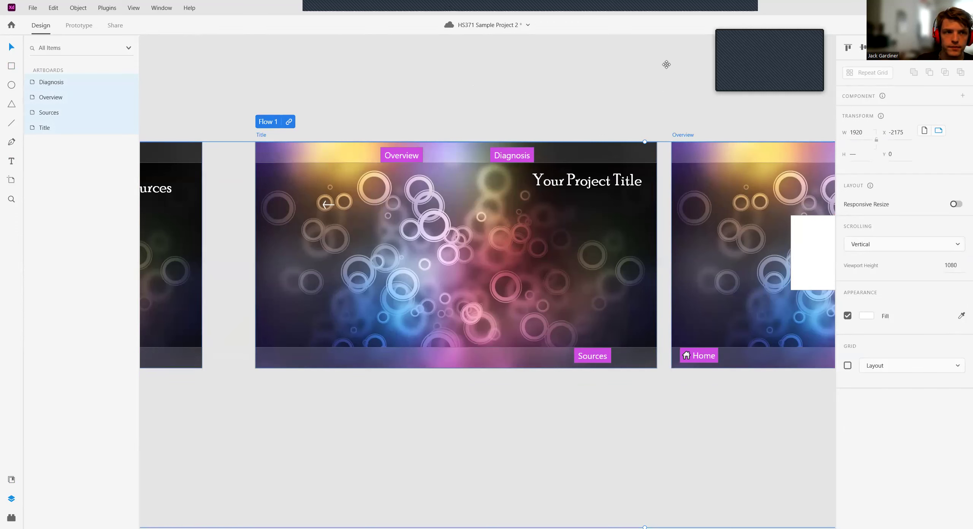
{"action": "key", "text": "ctrl+Return"}
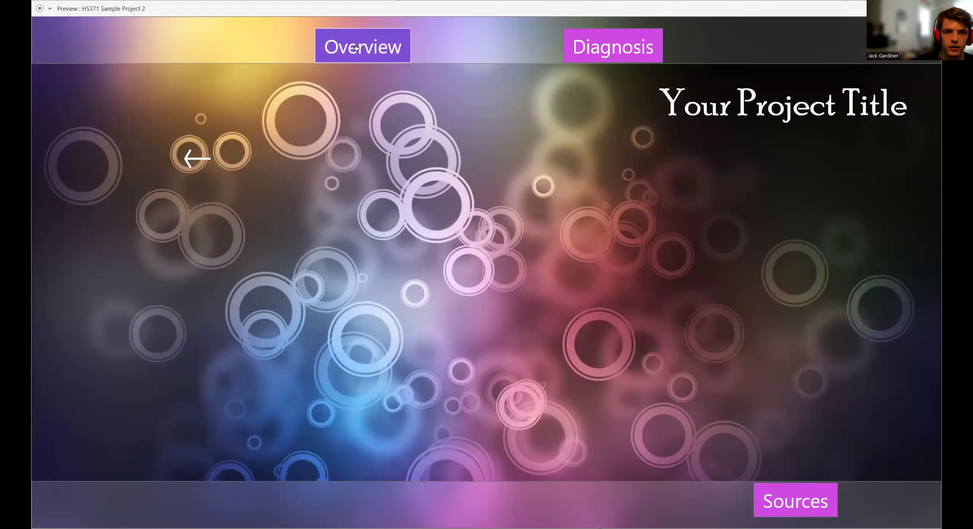
Step: In the preview, go to the Overview page and toggle the "Click on me!" component to the image and back
{"action": "left_click", "coordinate": [368, 48]}
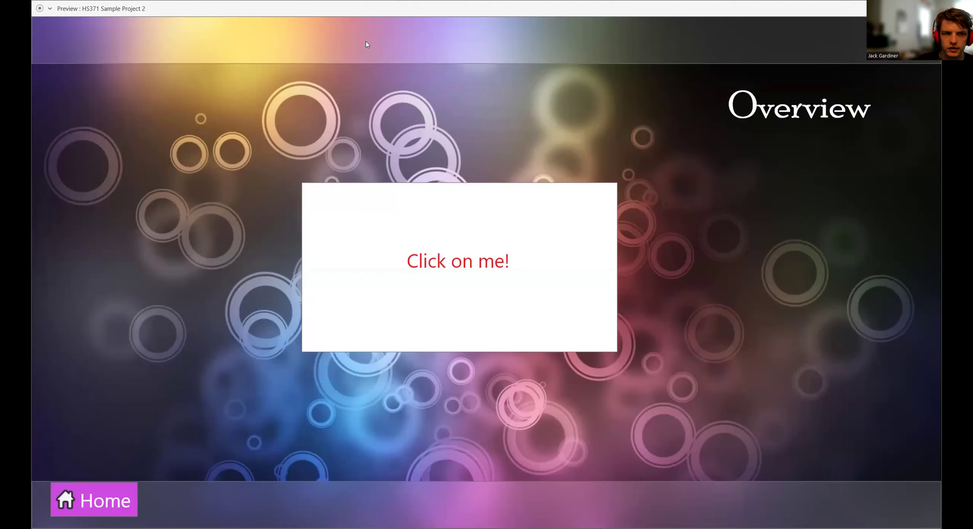
{"action": "left_click", "coordinate": [450, 245]}
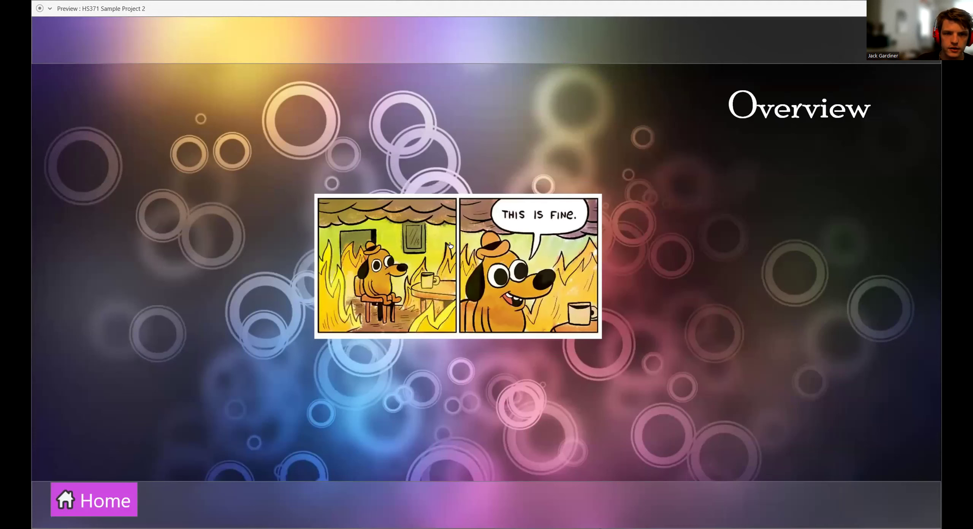
{"action": "left_click", "coordinate": [465, 246]}
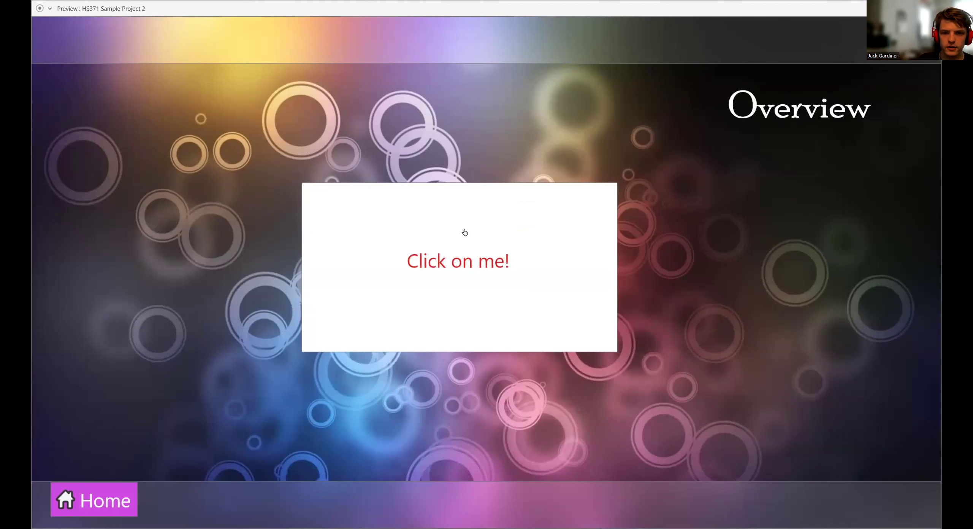
Step: Return to the title page and test the Diagnosis and Sources links, going back through Home from each page
{"action": "left_click", "coordinate": [95, 504]}
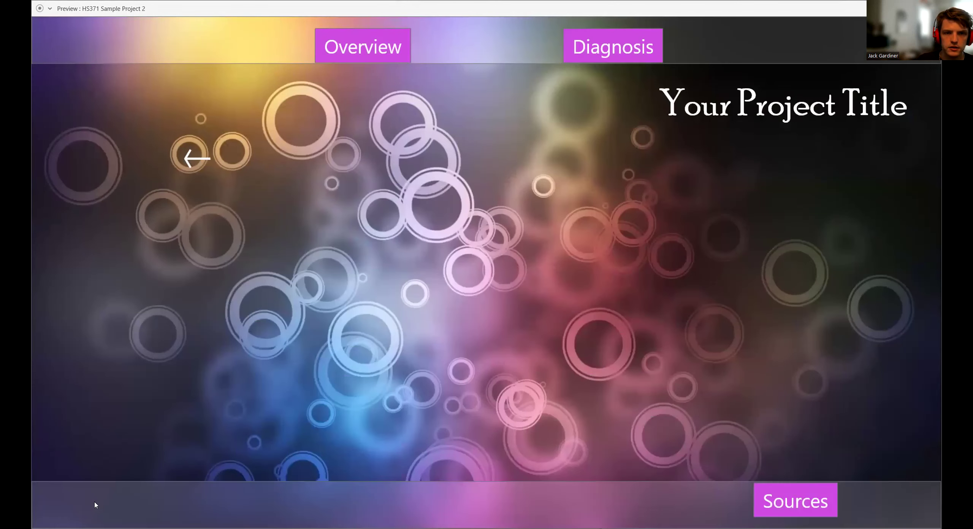
{"action": "left_click", "coordinate": [616, 50]}
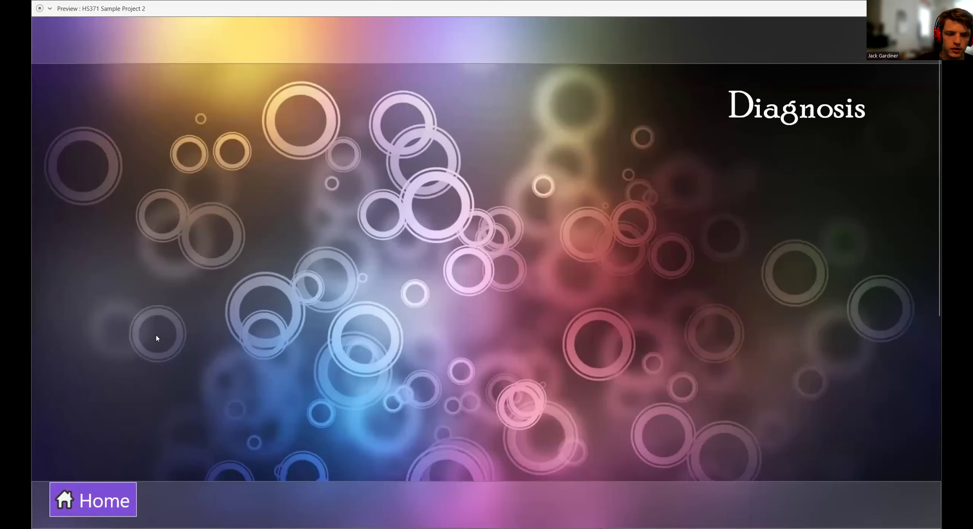
{"action": "left_click", "coordinate": [98, 499]}
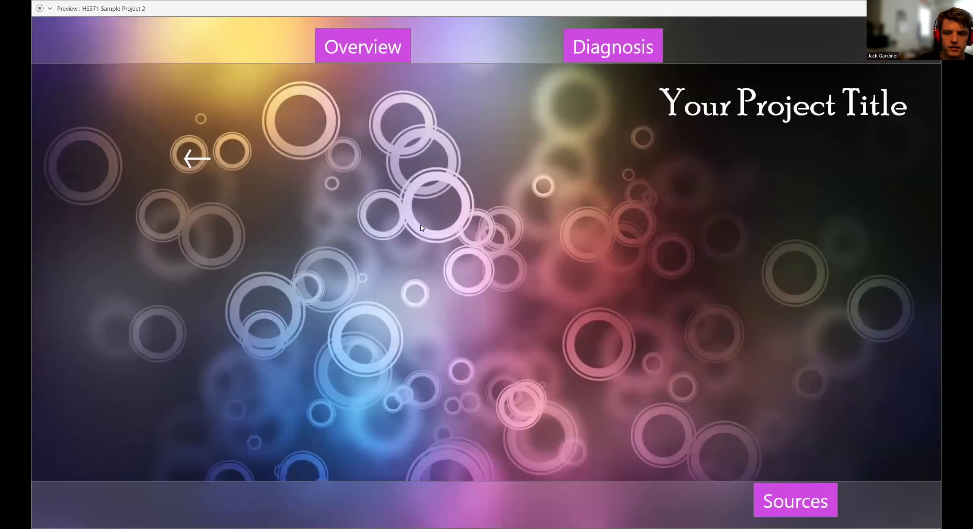
{"action": "left_click", "coordinate": [798, 503]}
{"action": "left_click", "coordinate": [97, 500]}
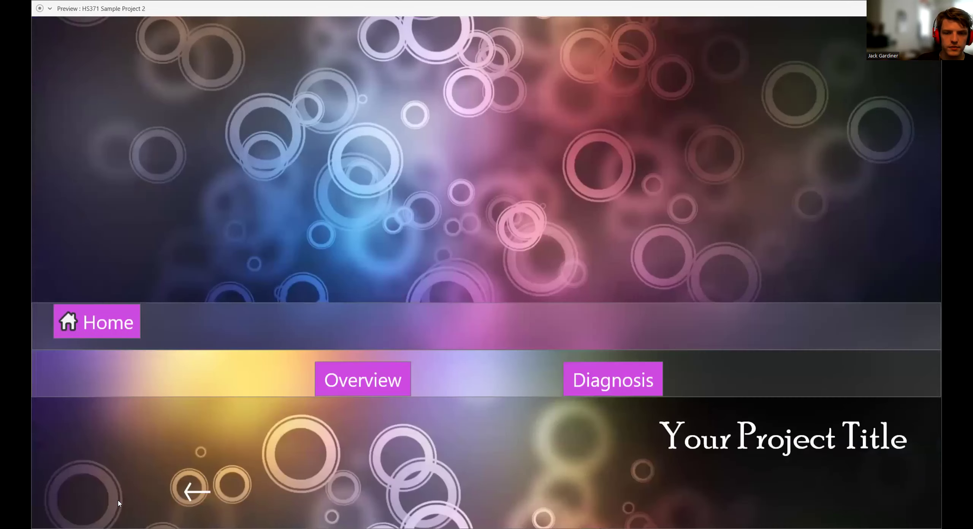